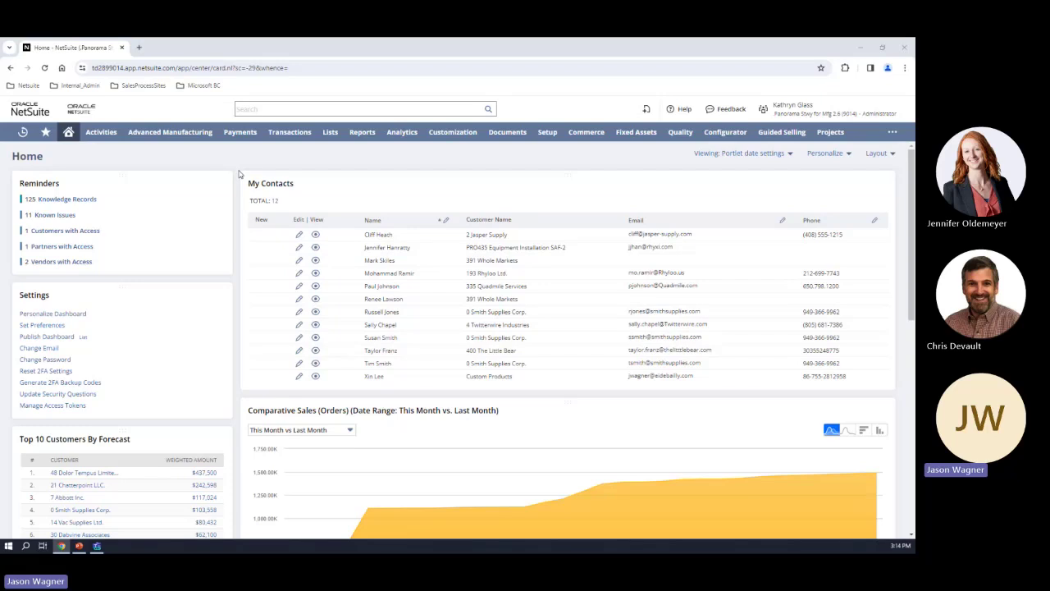
Step: Examine the administrator home dashboard, from the reminders and contacts list through the comparative sales chart down to the Board Metrics
left_click(205, 115)
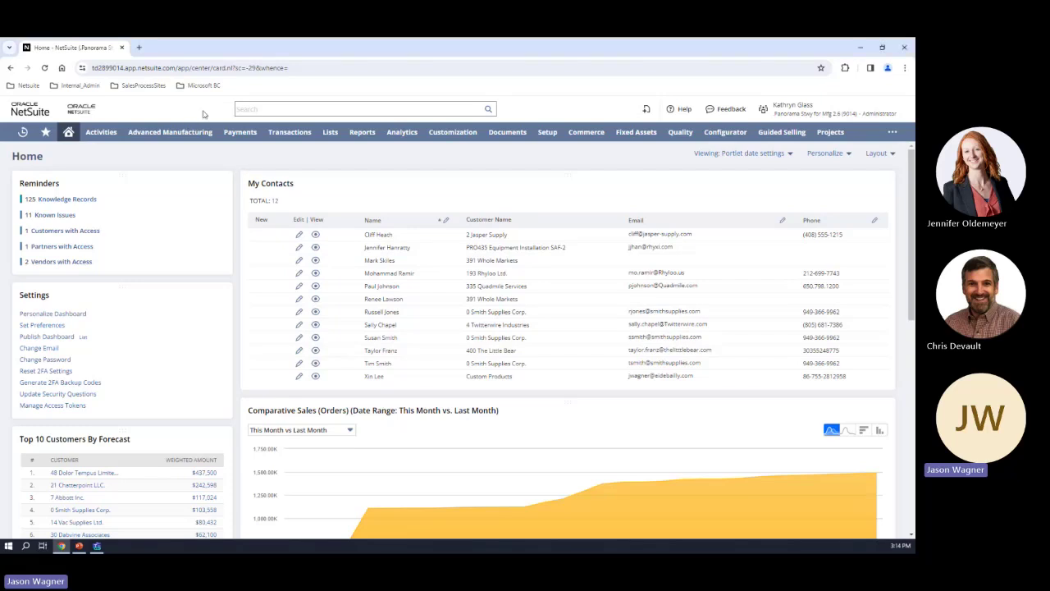
left_click(297, 108)
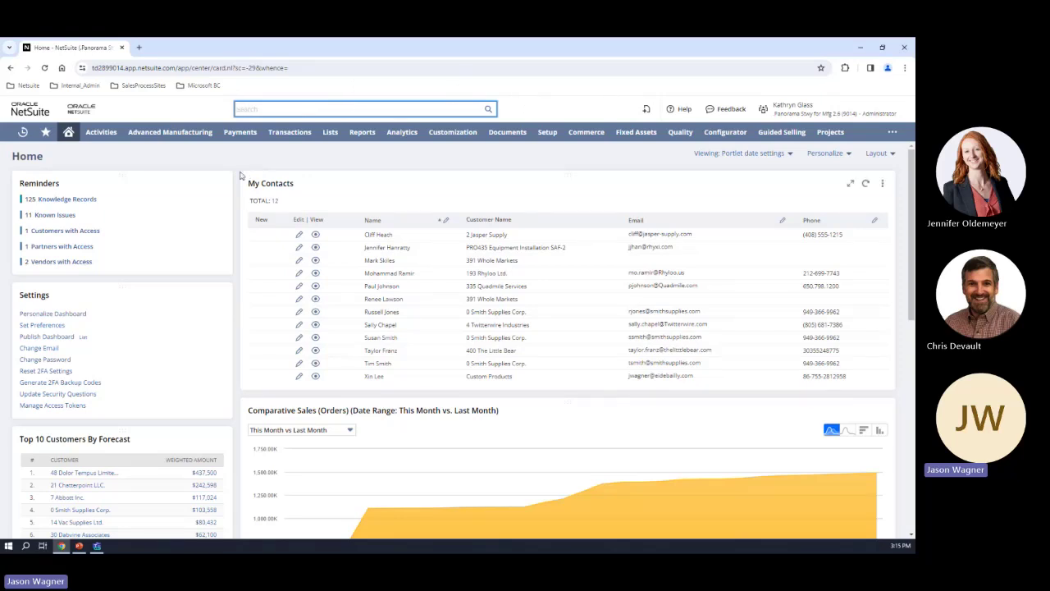
scroll(237, 187, "down", 5)
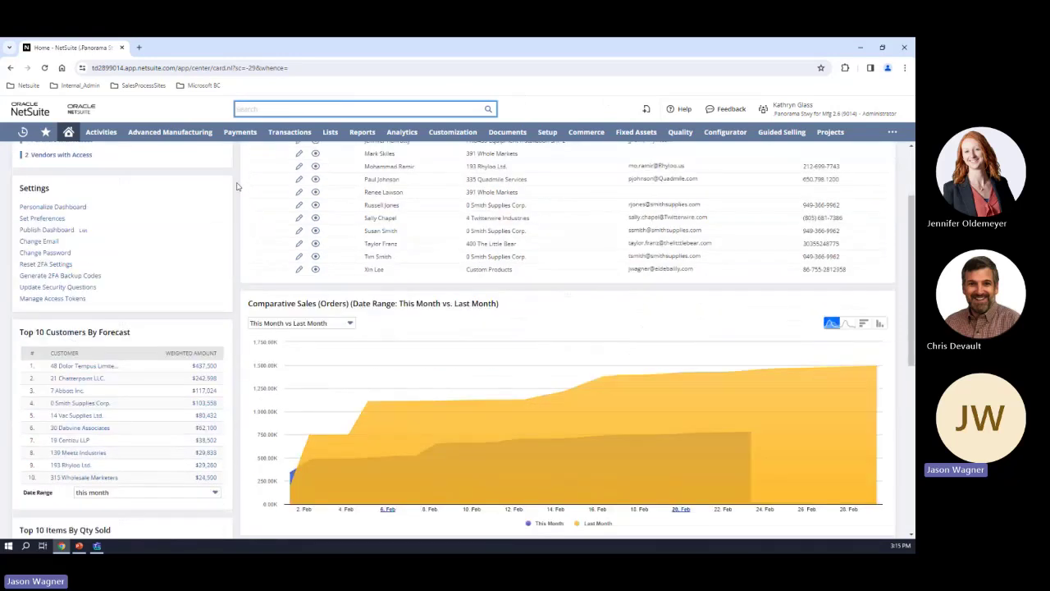
scroll(238, 186, "down", 4)
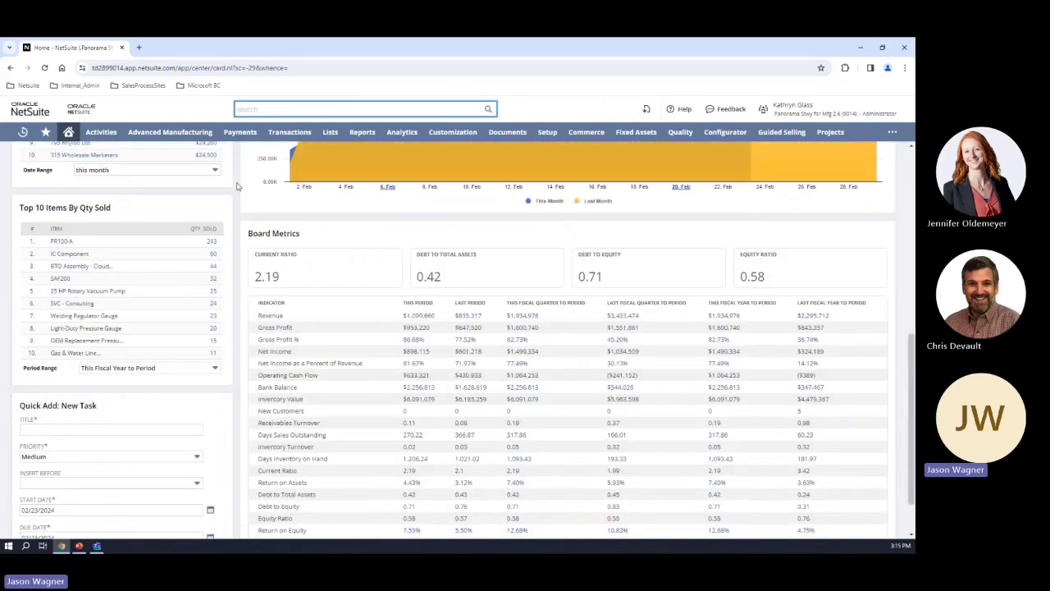
scroll(237, 186, "up", 1)
scroll(237, 186, "up", 6)
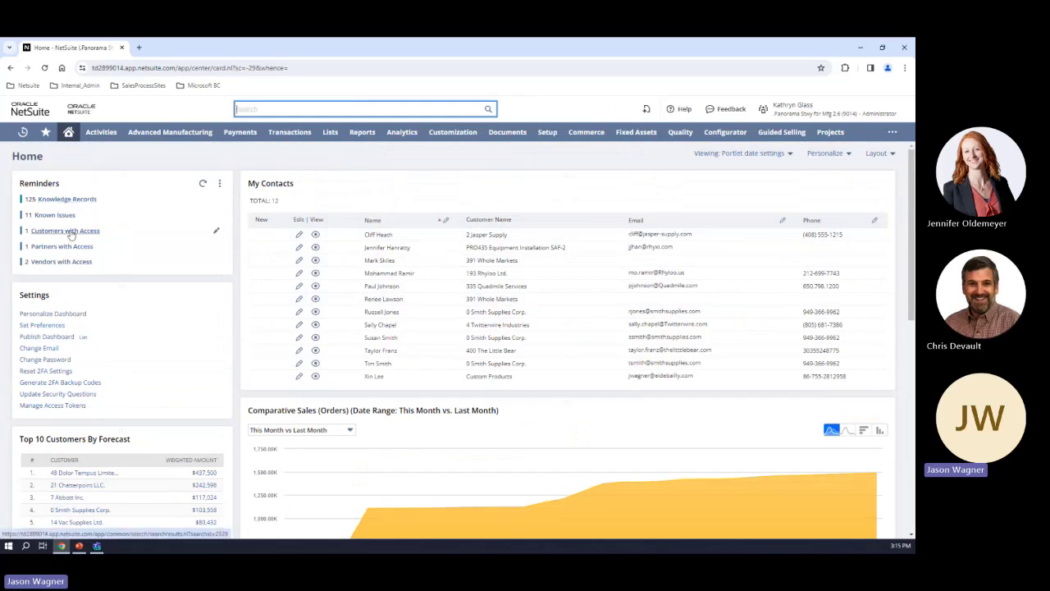
scroll(232, 375, "down", 3)
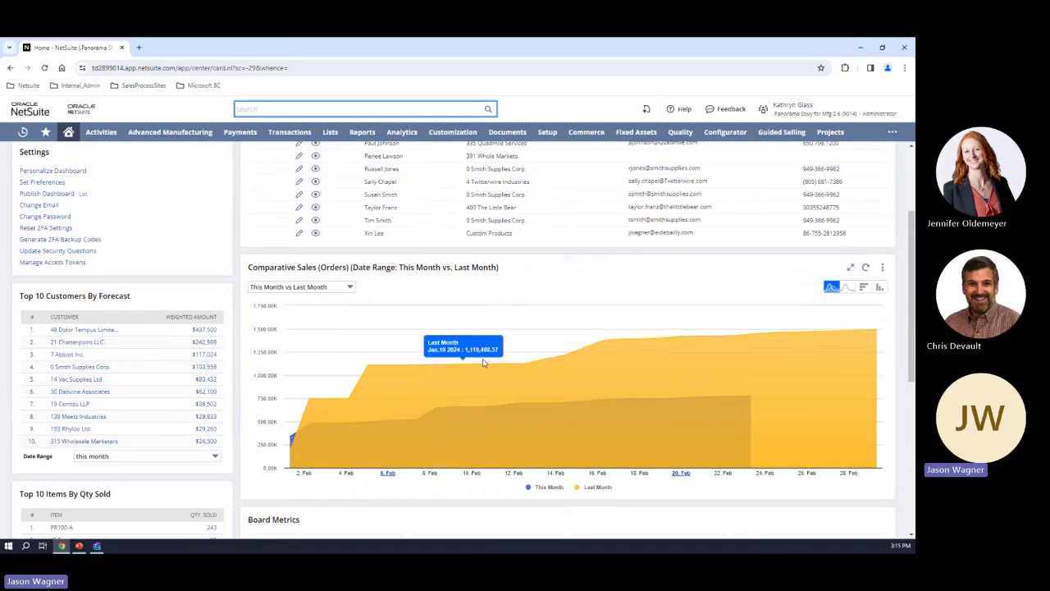
scroll(520, 389, "down", 1)
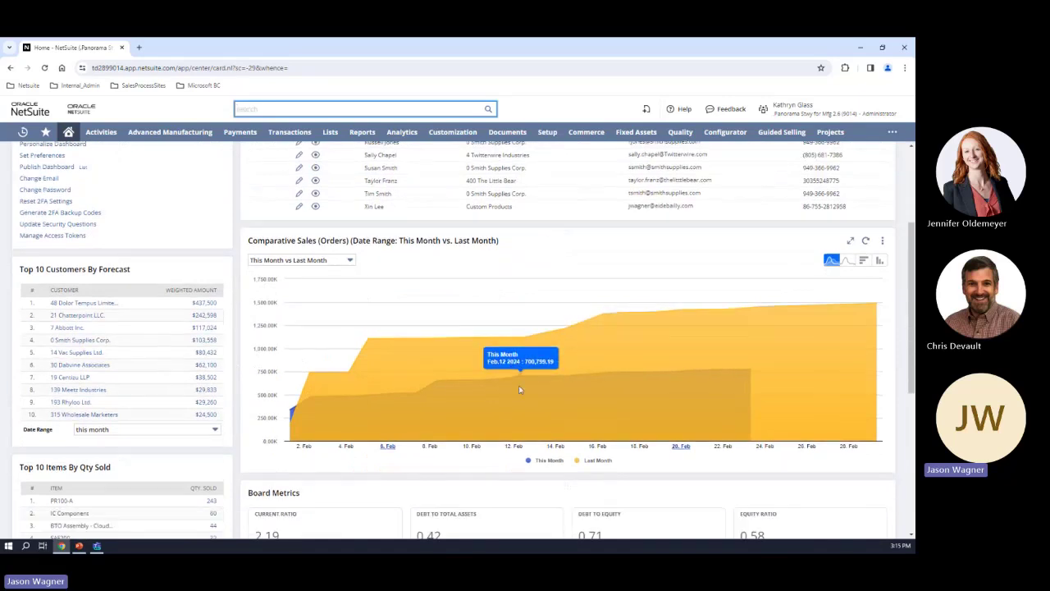
scroll(520, 390, "down", 5)
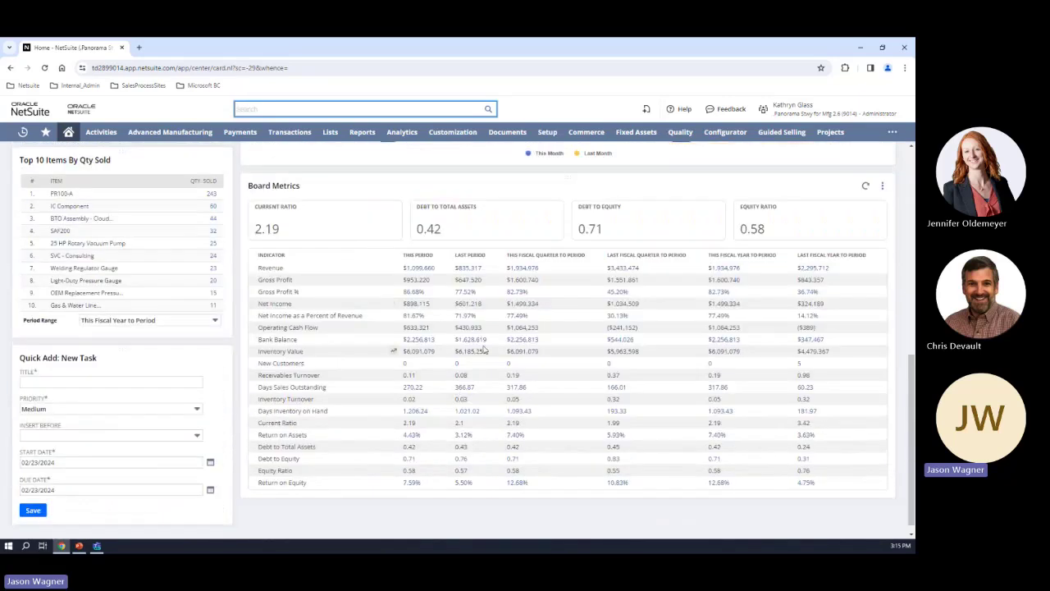
scroll(545, 328, "up", 7)
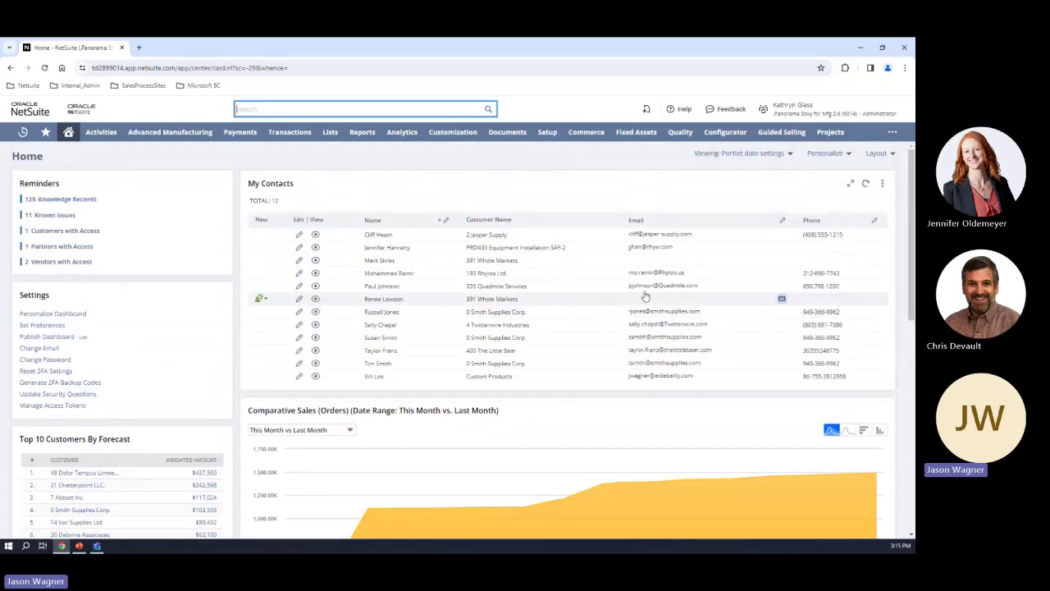
Step: Switch to the MFG Supply Chain Manager role and look over its home dashboard down to the Weekly Orders Trend
mouse_move(786, 117)
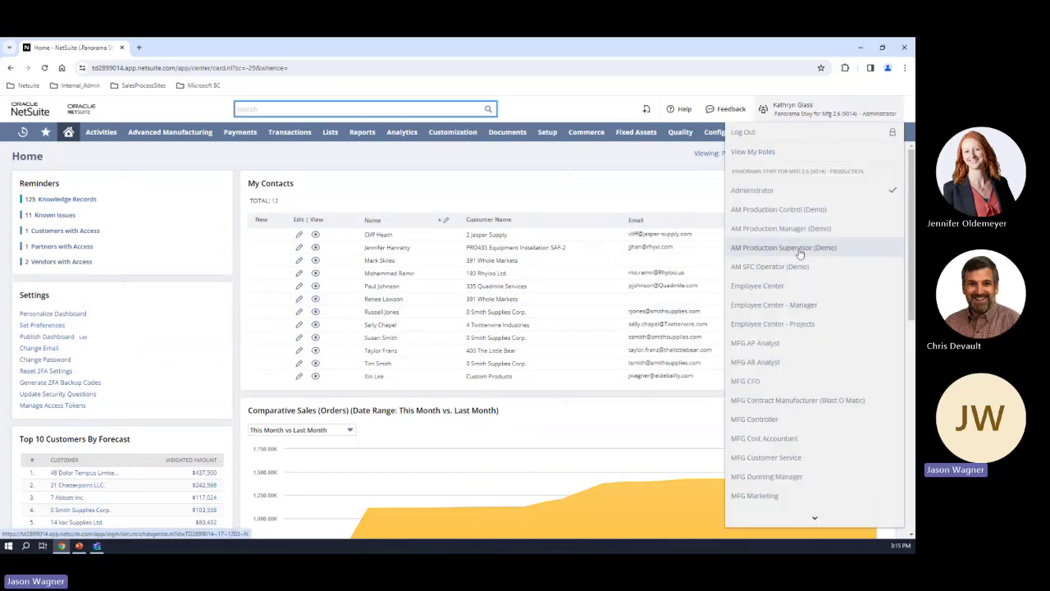
scroll(800, 254, "down", 4)
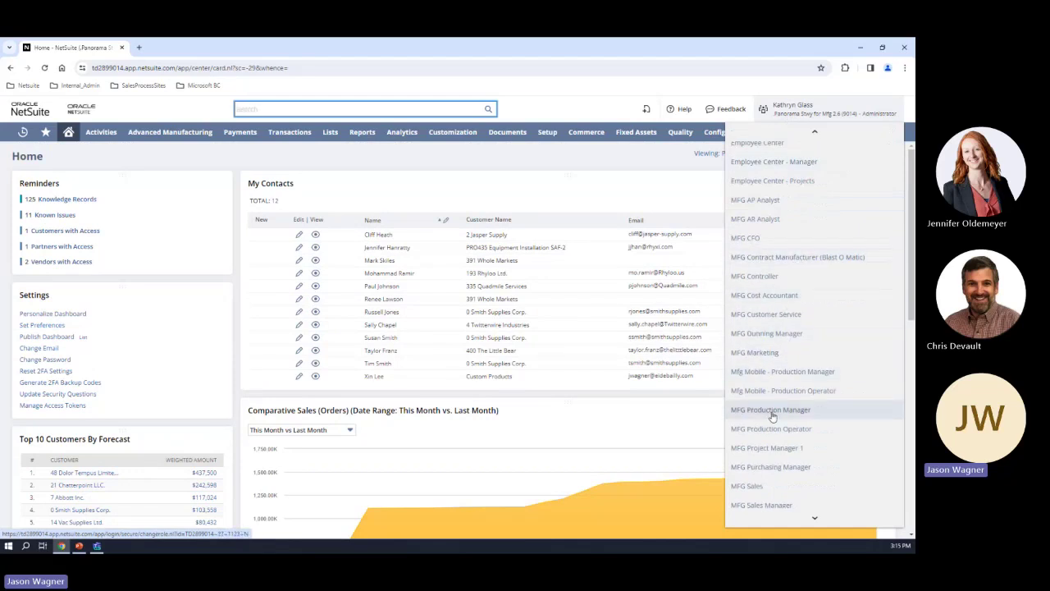
scroll(771, 417, "down", 3)
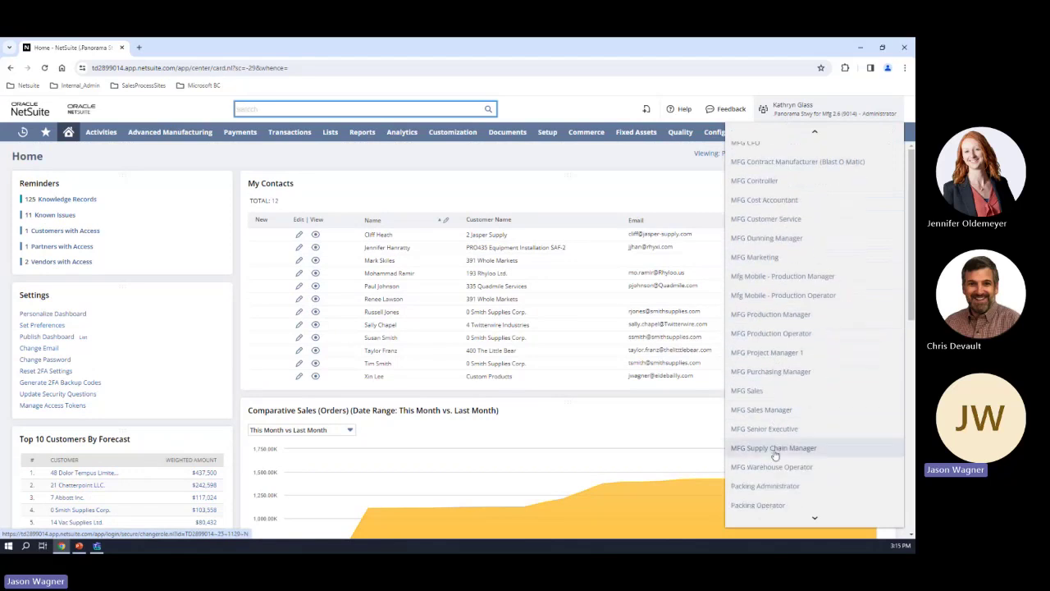
left_click(774, 448)
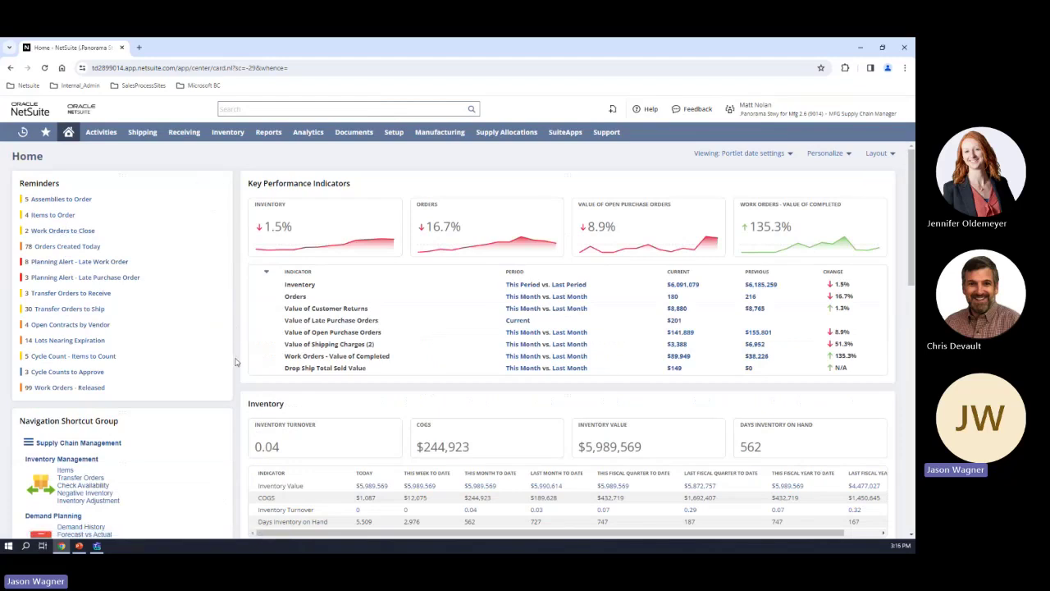
scroll(235, 362, "down", 1)
scroll(235, 361, "down", 5)
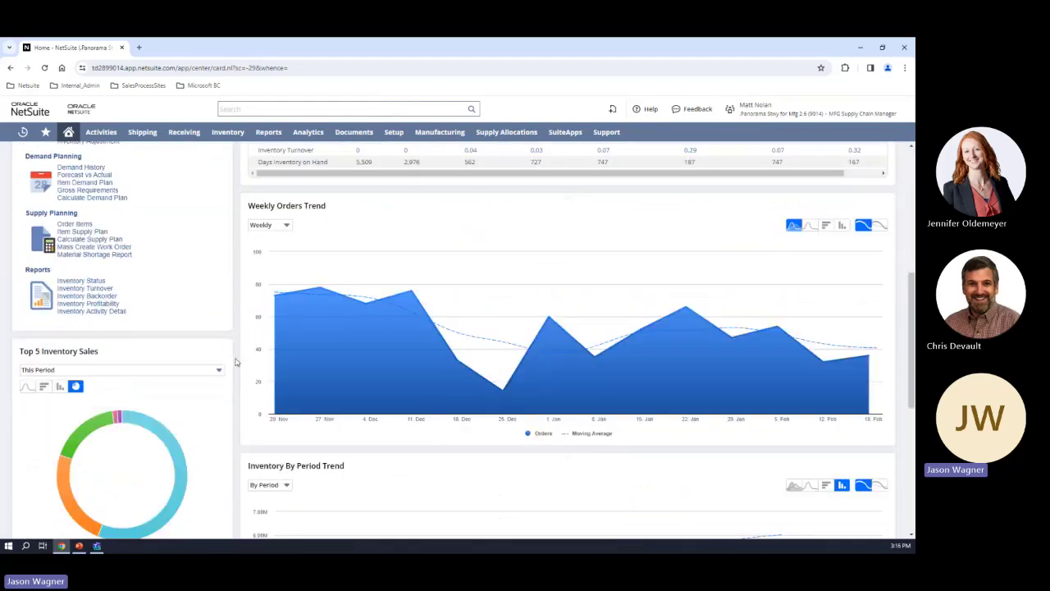
scroll(235, 362, "up", 5)
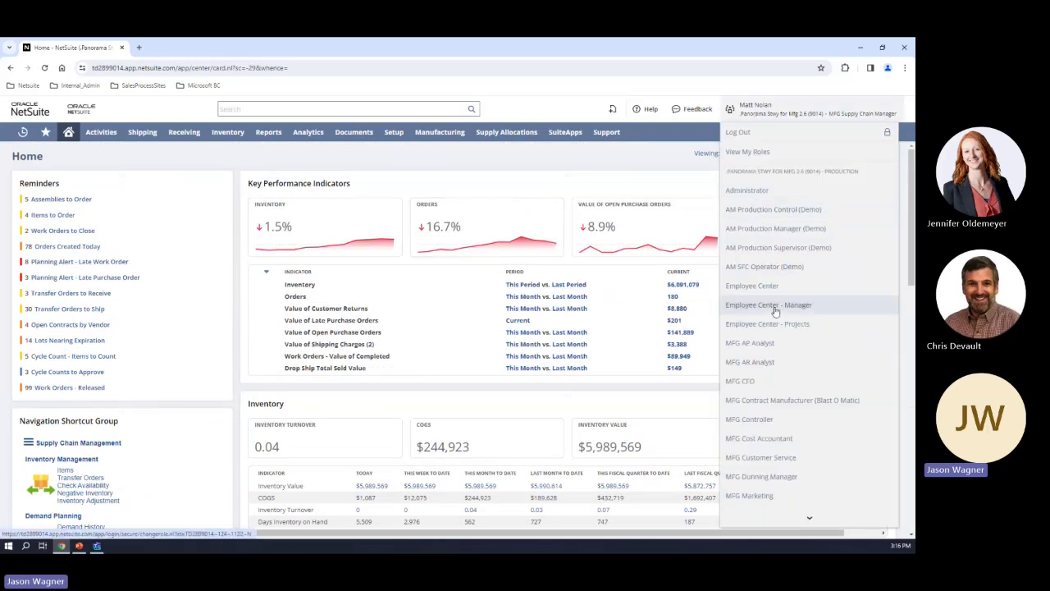
Step: Switch to the MFG CFO role and look over its home dashboard, including the Key Performance Indicators and income trend
left_click(742, 382)
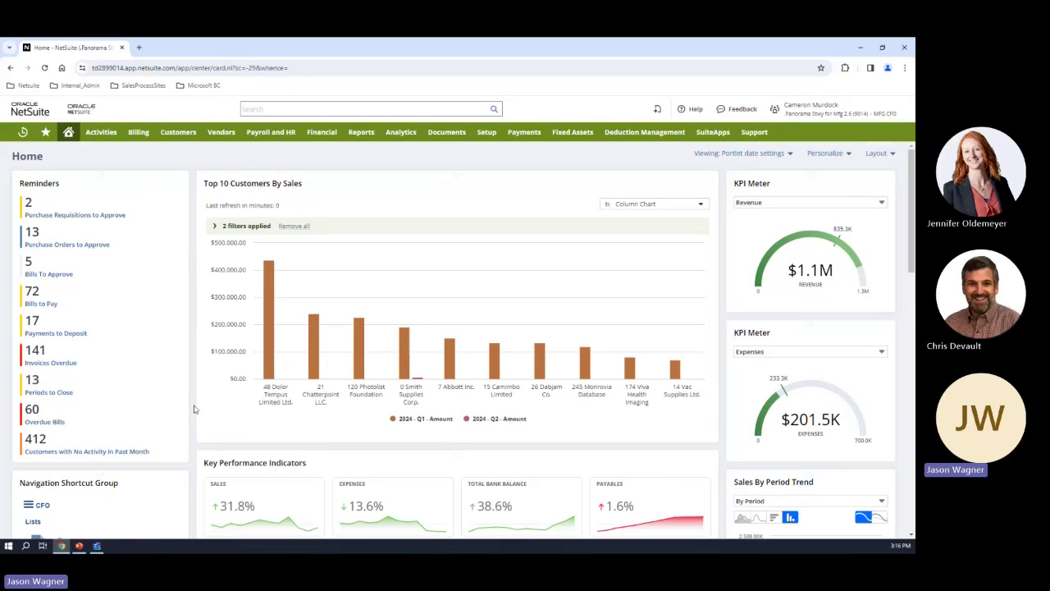
scroll(195, 409, "down", 1)
scroll(194, 408, "down", 4)
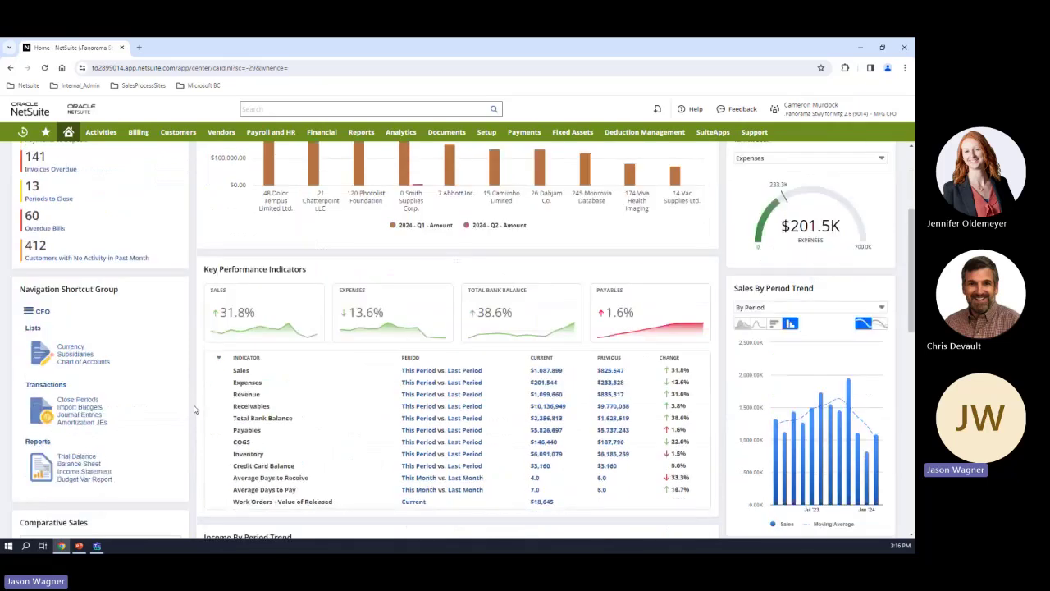
scroll(194, 409, "down", 2)
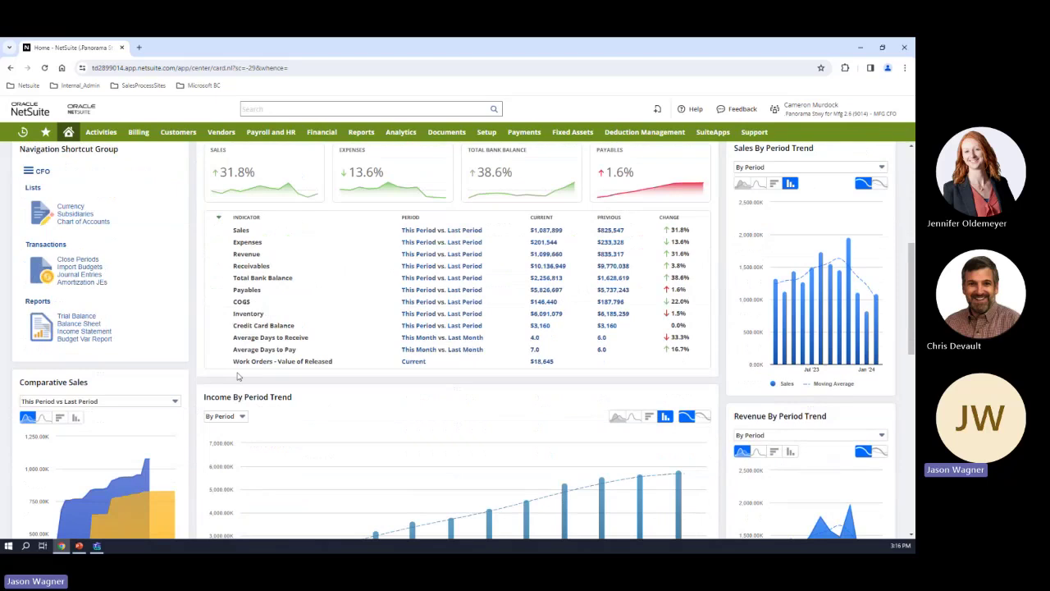
scroll(238, 376, "up", 4)
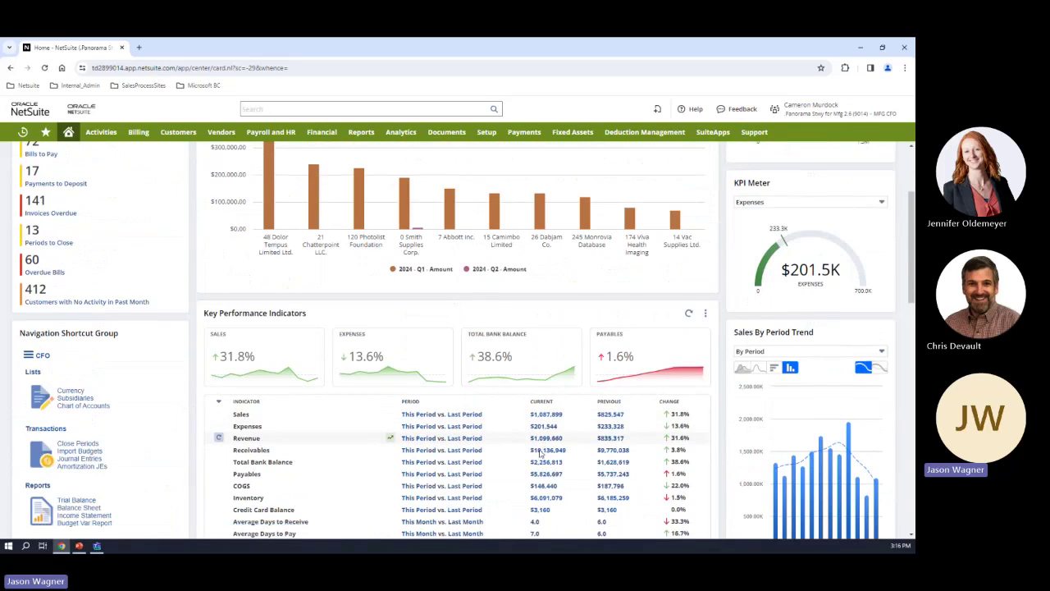
Step: Open the income statement behind the current-period Revenue indicator in a new browser tab, view it and close that tab
scroll(538, 419, "down", 1)
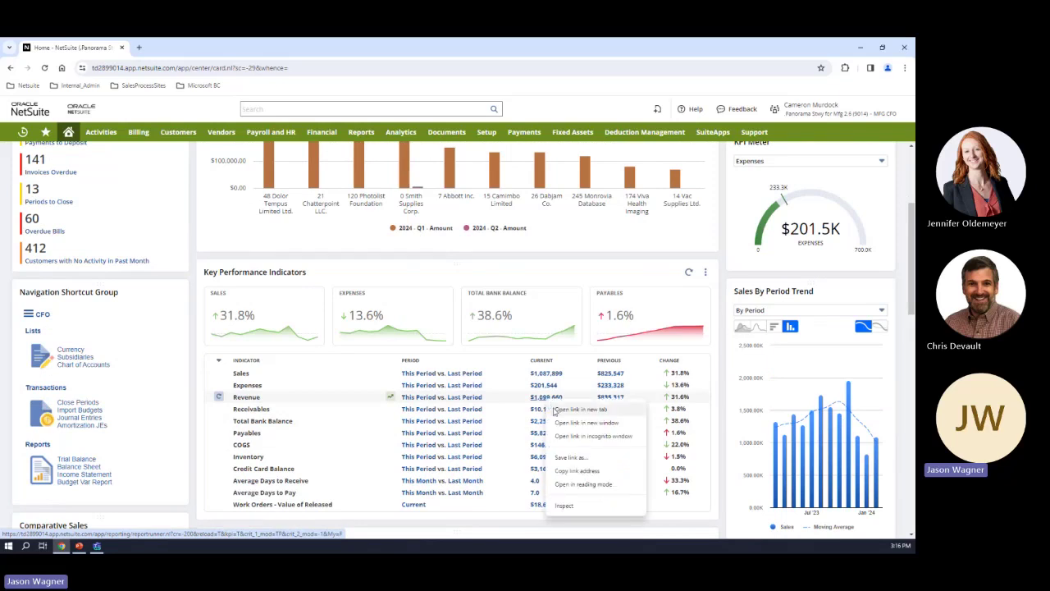
left_click(560, 409)
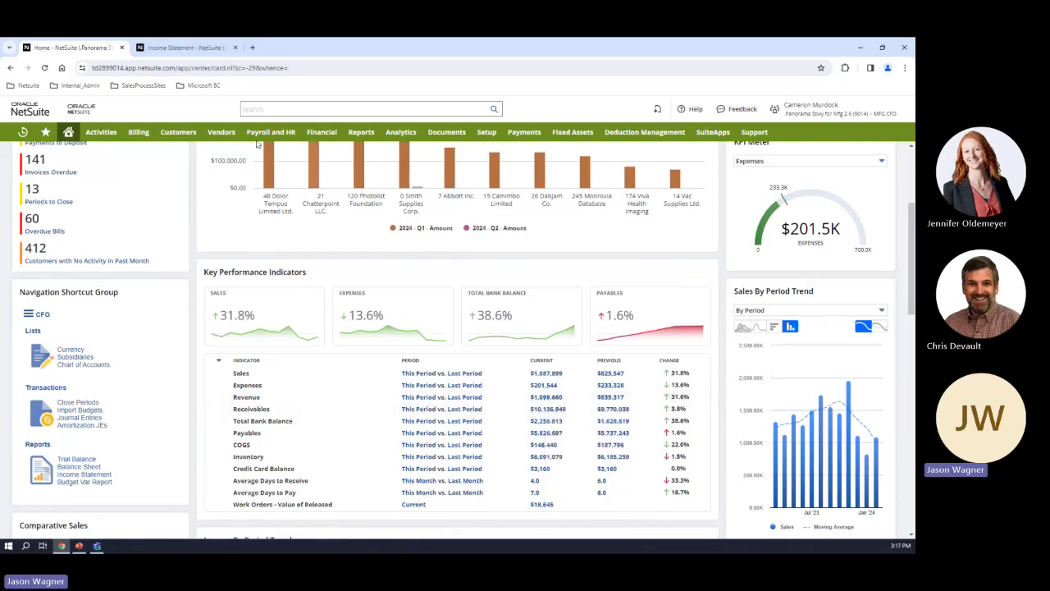
left_click(204, 46)
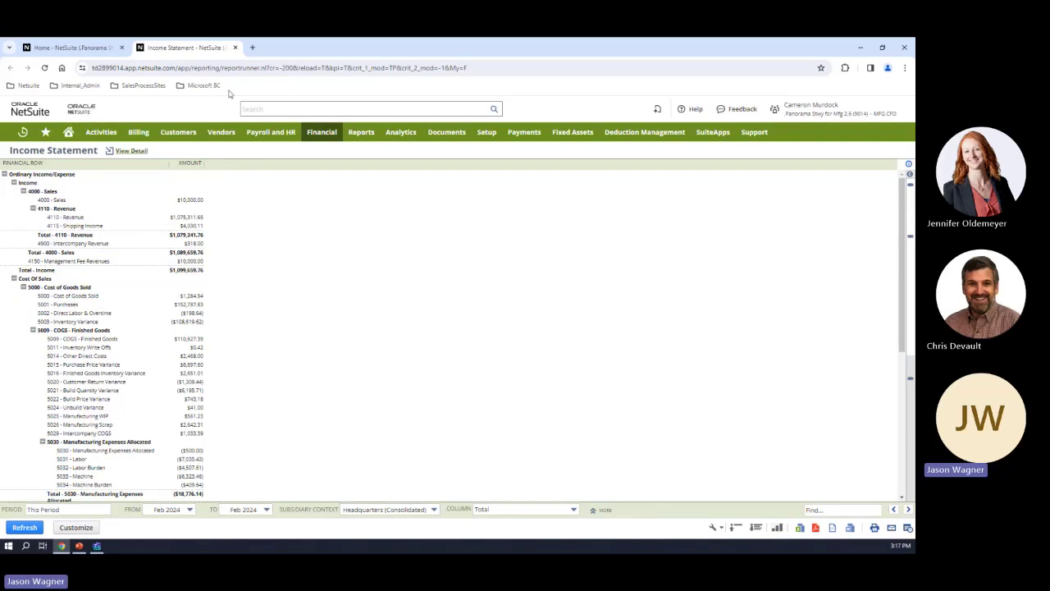
left_click(236, 46)
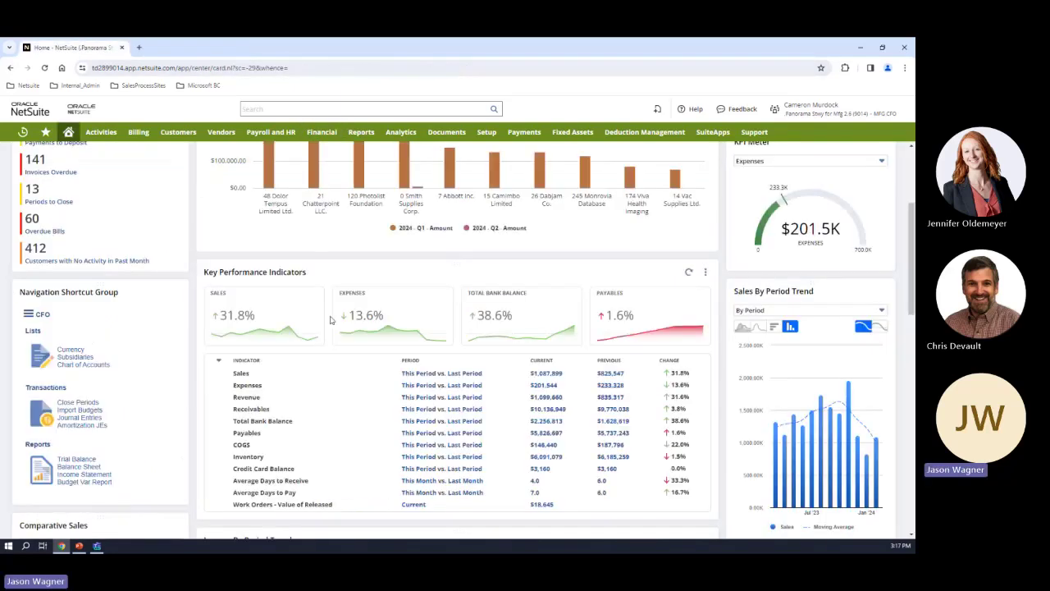
Step: Collapse and re-expand portlets in the home dashboard's middle column, and try moving the Revenue KPI Meter
scroll(331, 320, "up", 3)
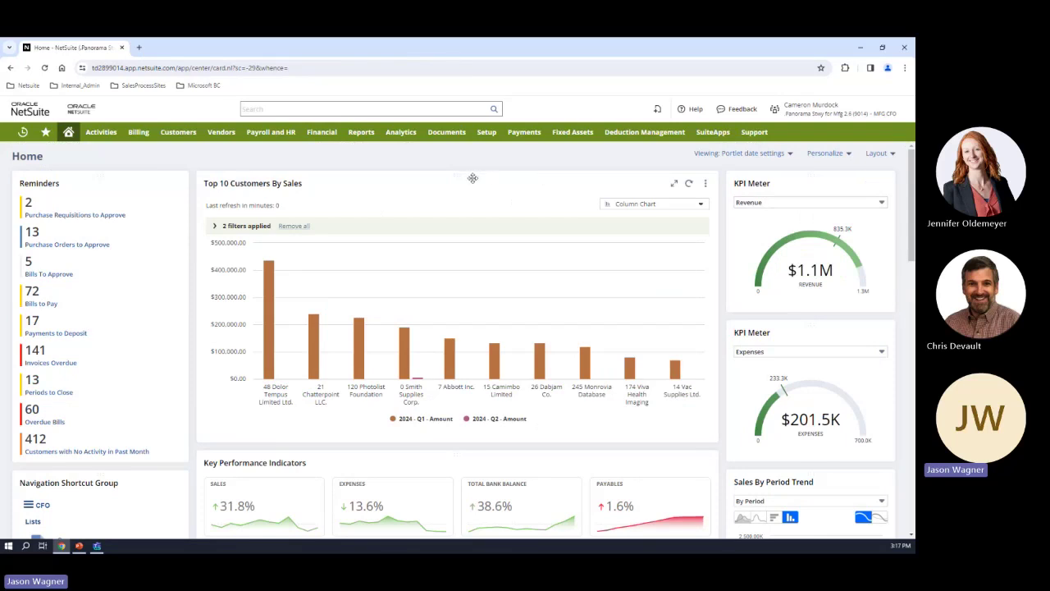
left_click_drag(473, 178, 475, 276)
double_click(462, 283)
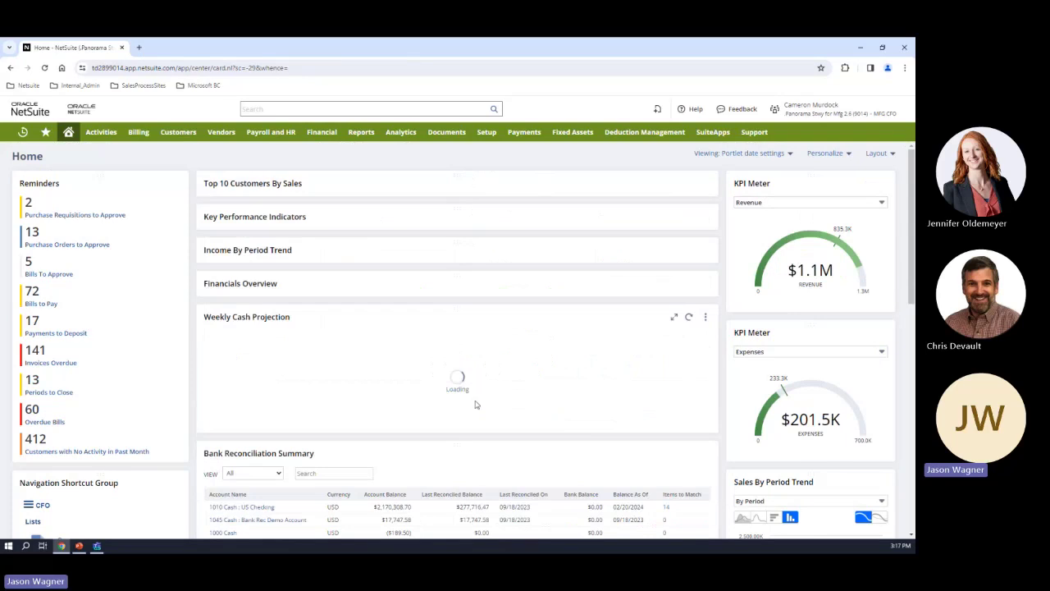
double_click(449, 318)
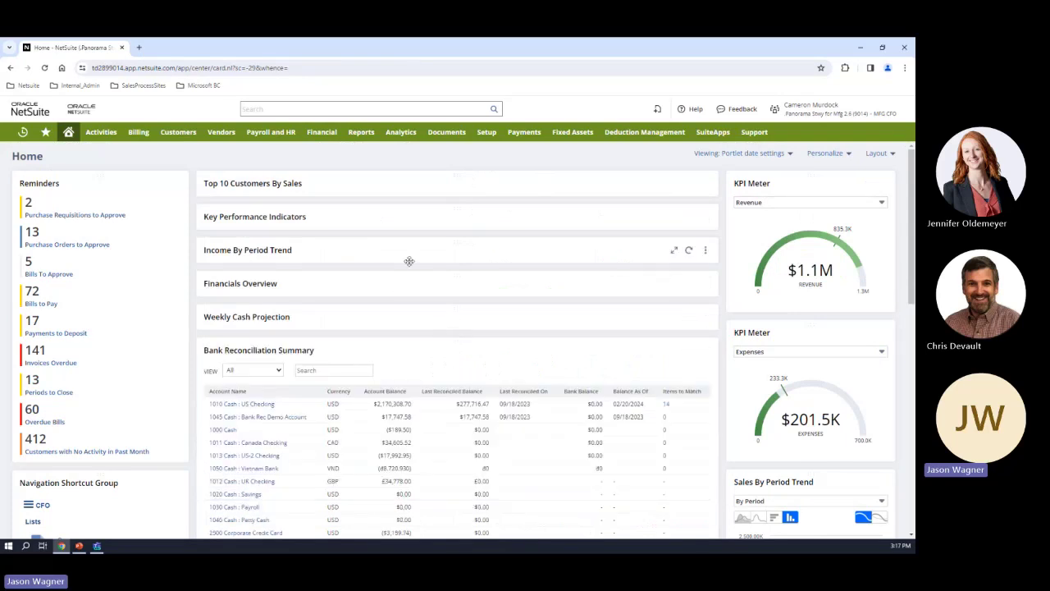
double_click(412, 251)
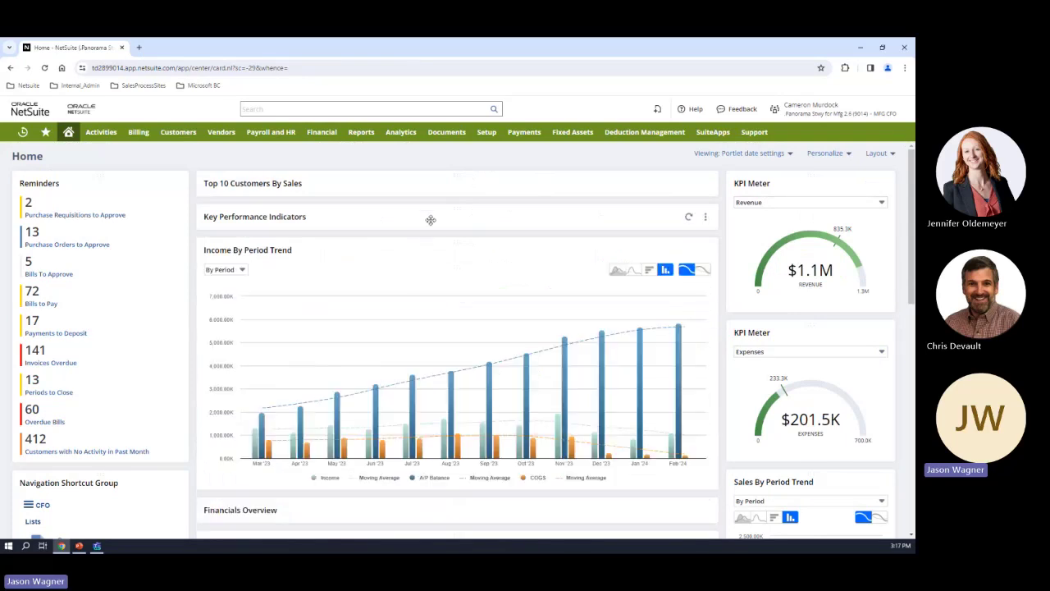
double_click(431, 220)
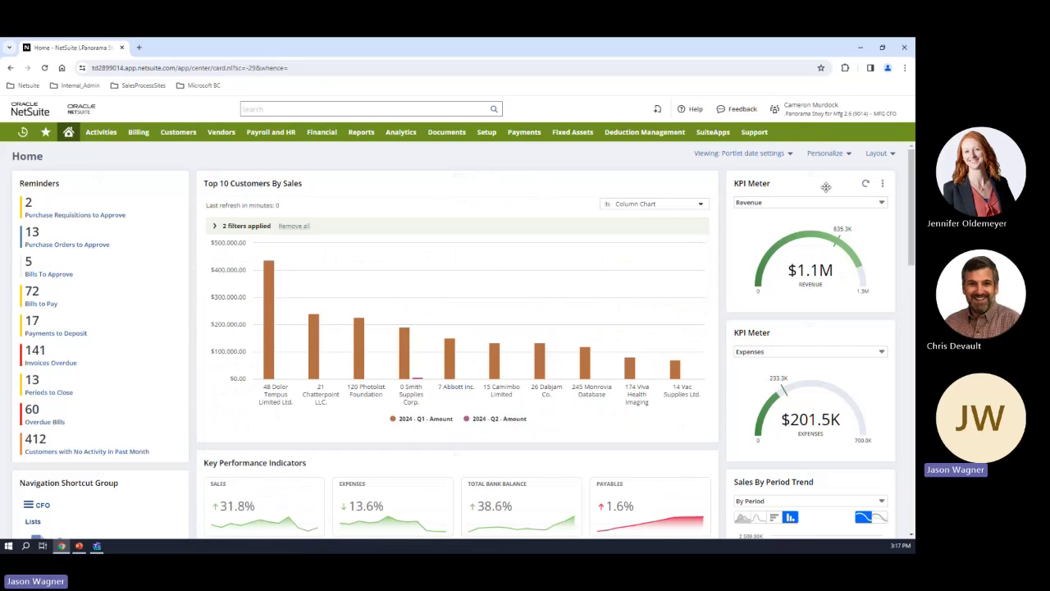
mouse_move(803, 182)
left_mouse_down()
mouse_move(510, 198)
mouse_move(789, 197)
left_mouse_up()
mouse_move(790, 265)
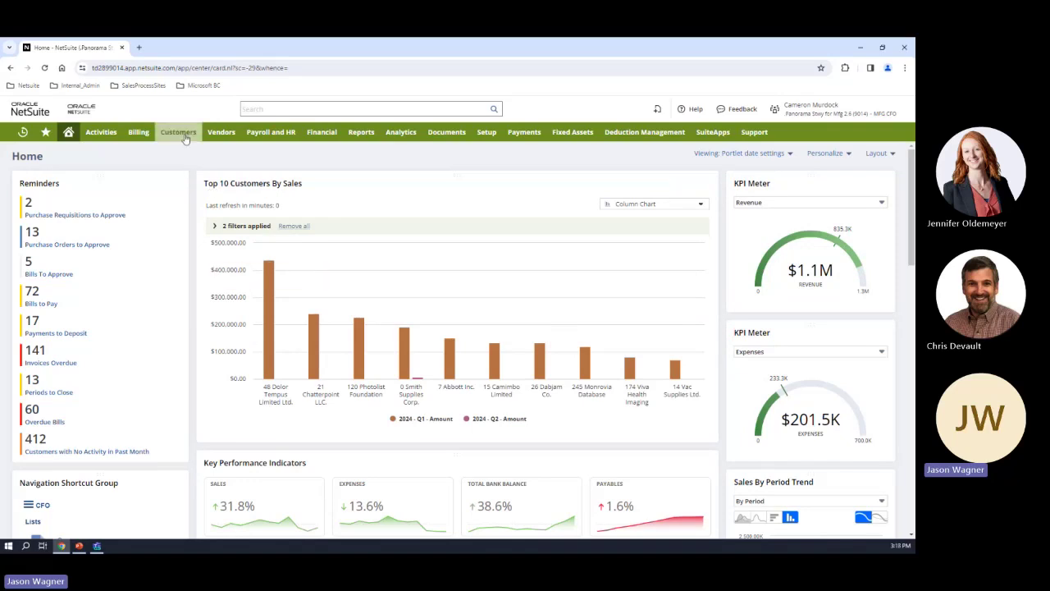
Step: Open the Customers dashboard and look over its key performance indicators, customer metrics and Daily Average Days Overdue Trend
left_click(185, 135)
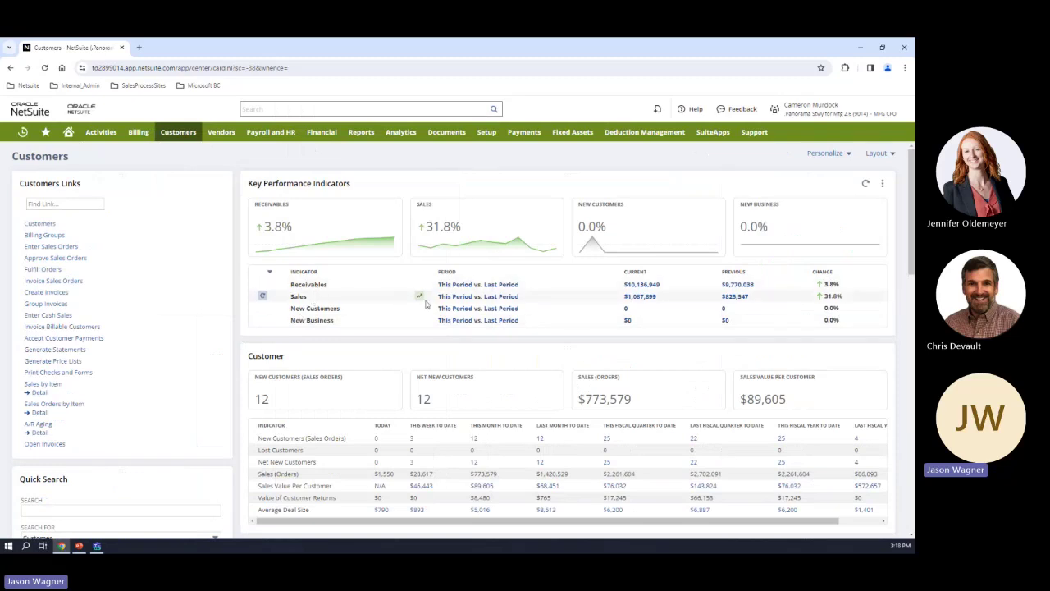
scroll(435, 304, "down", 1)
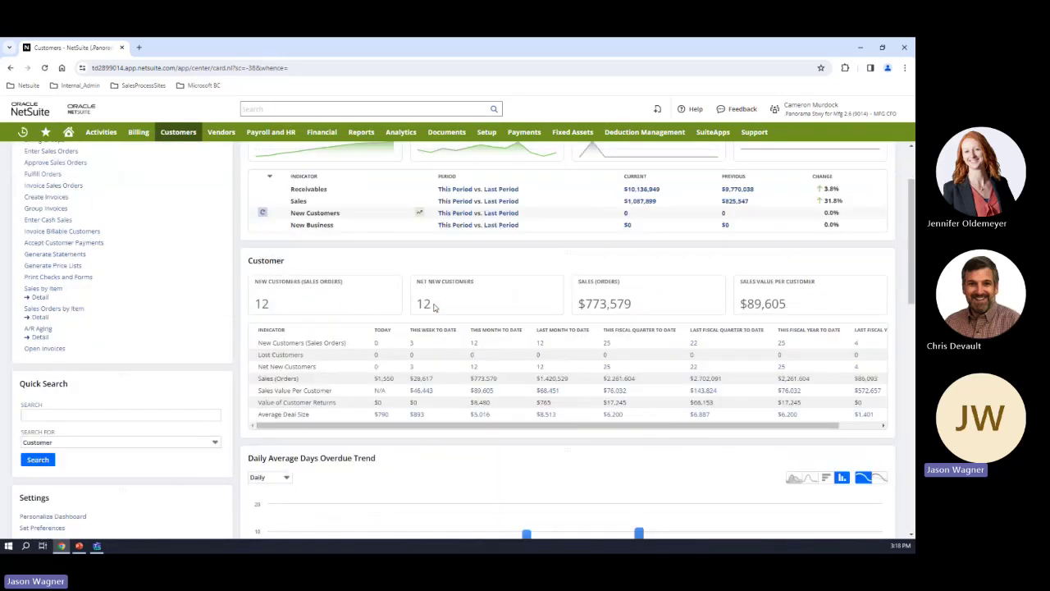
scroll(435, 305, "down", 1)
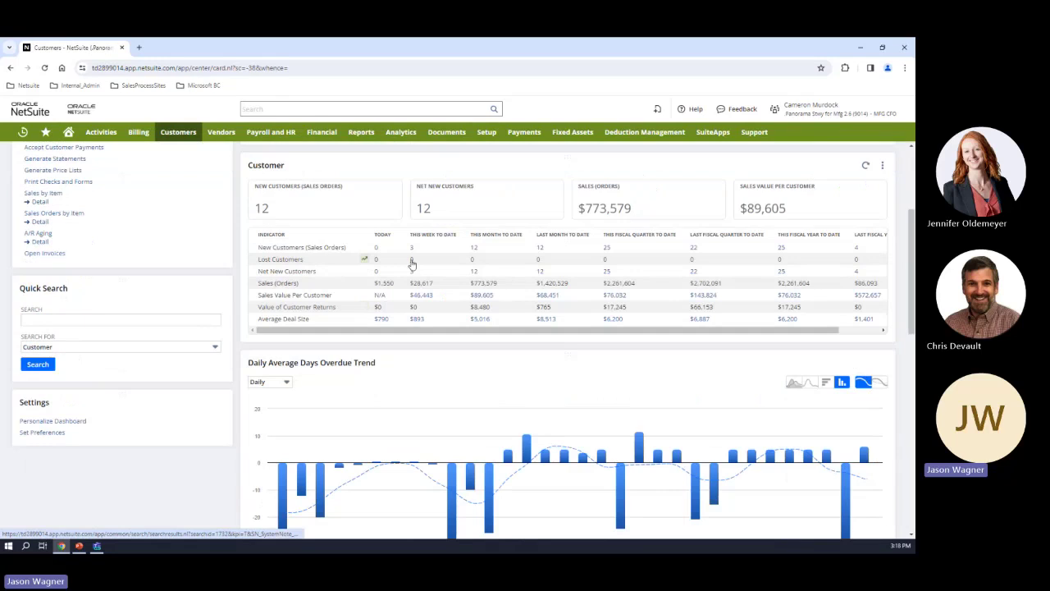
scroll(414, 265, "up", 2)
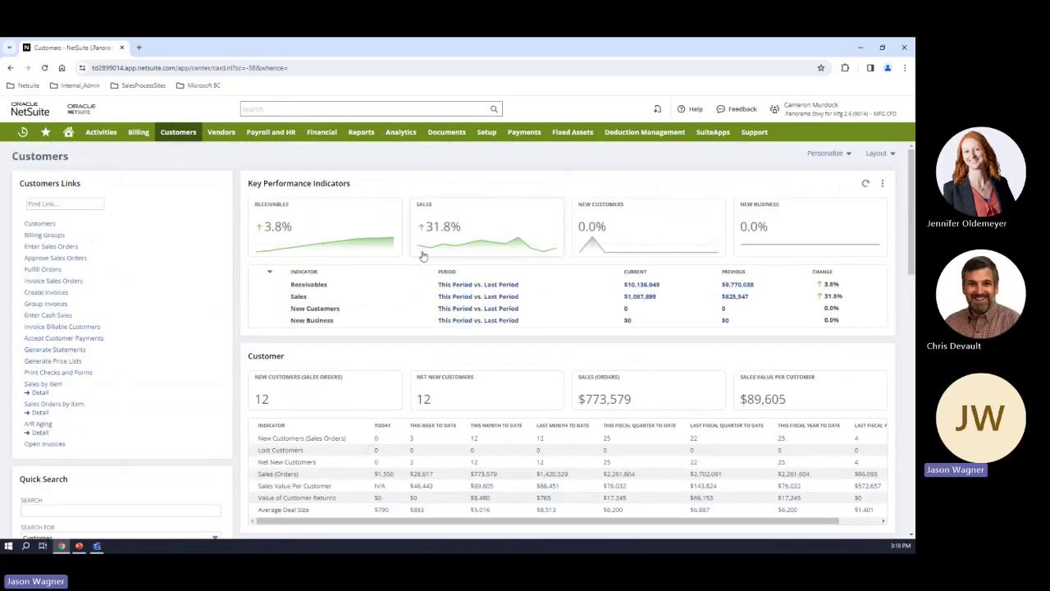
Step: View the Vendors dashboard and the list of recent records, and return to the home dashboard
left_click(222, 133)
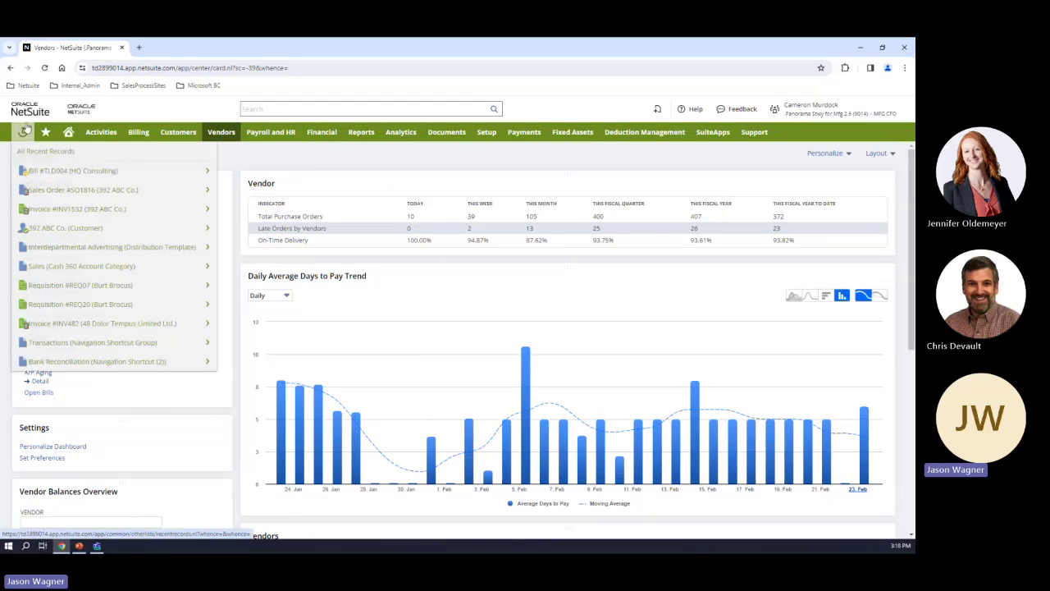
left_click(68, 131)
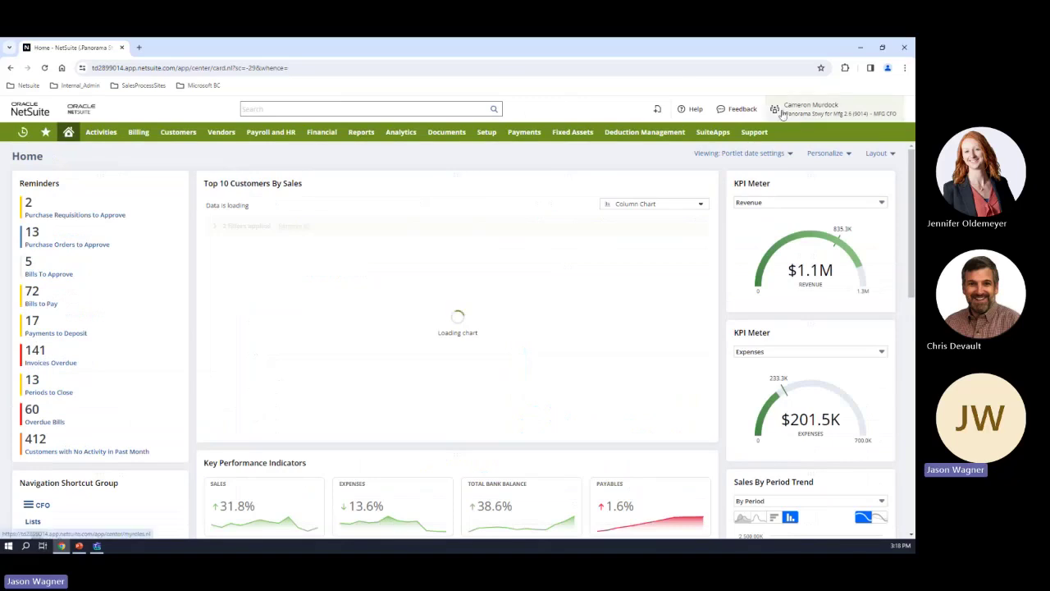
Step: Switch to the Administrator role and look over its home dashboard and recent records
mouse_move(775, 107)
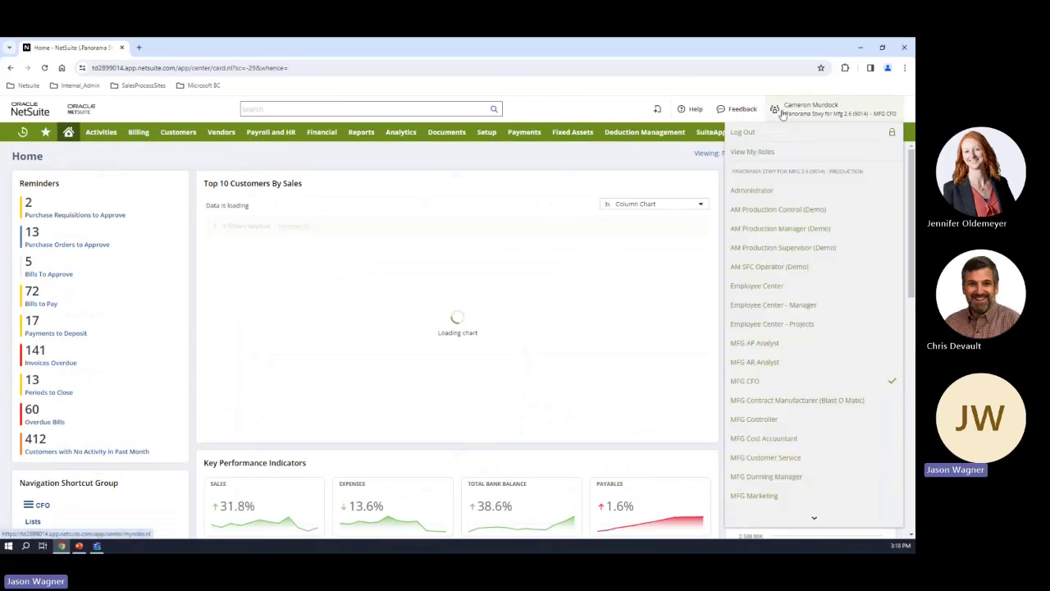
left_click(763, 193)
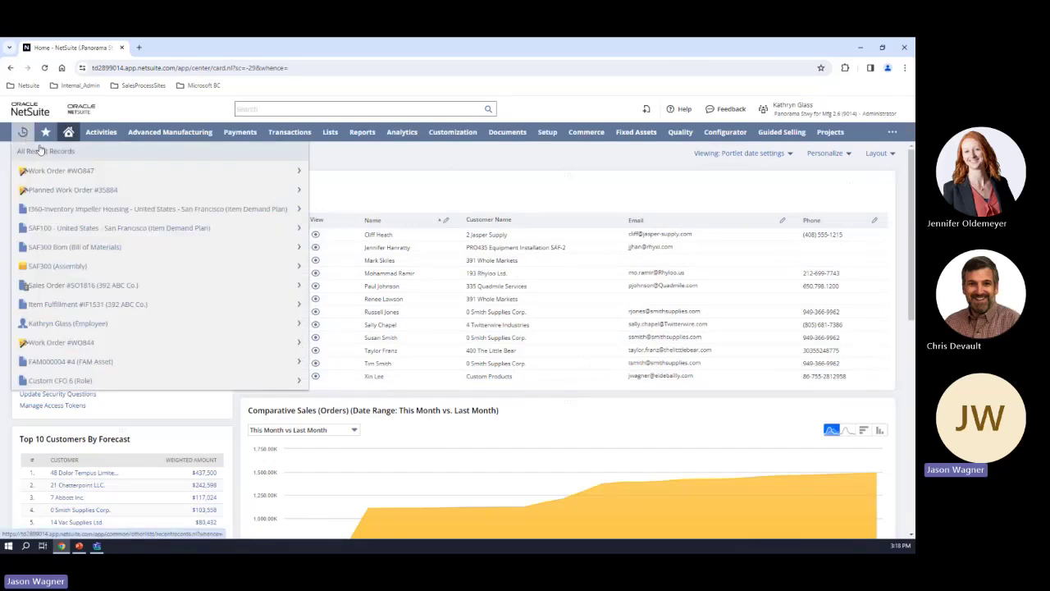
mouse_move(48, 134)
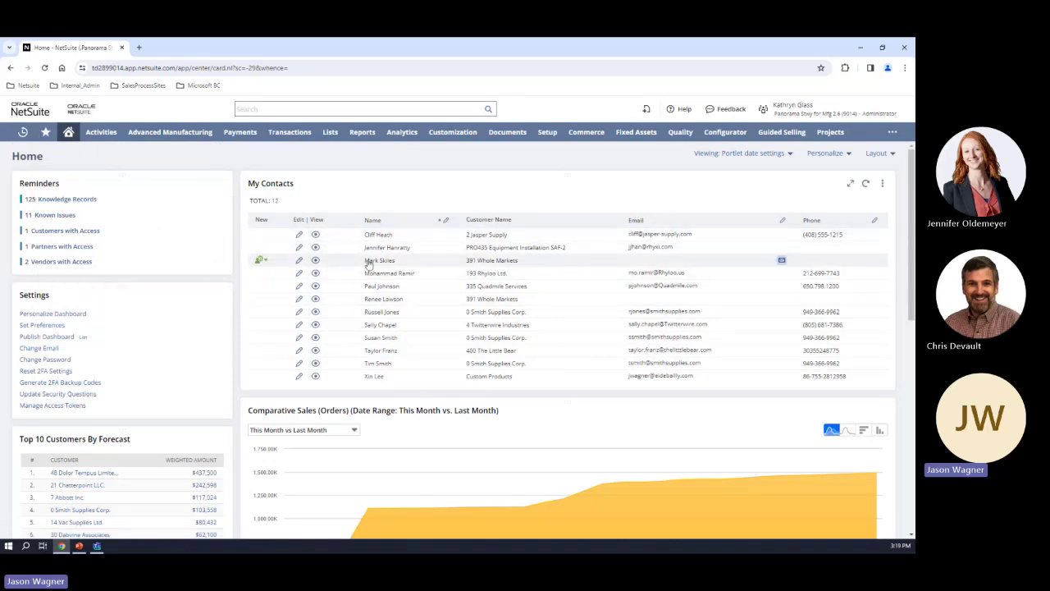
mouse_move(369, 263)
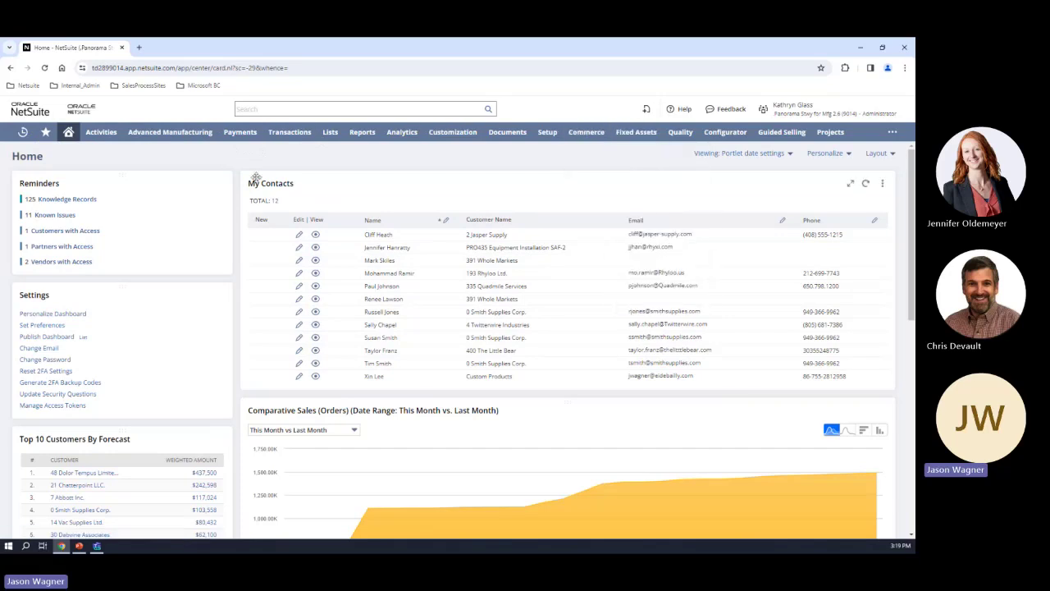
Step: Examine the Payables and Customers transaction options and the Financial reports available to the Administrator role
mouse_move(293, 136)
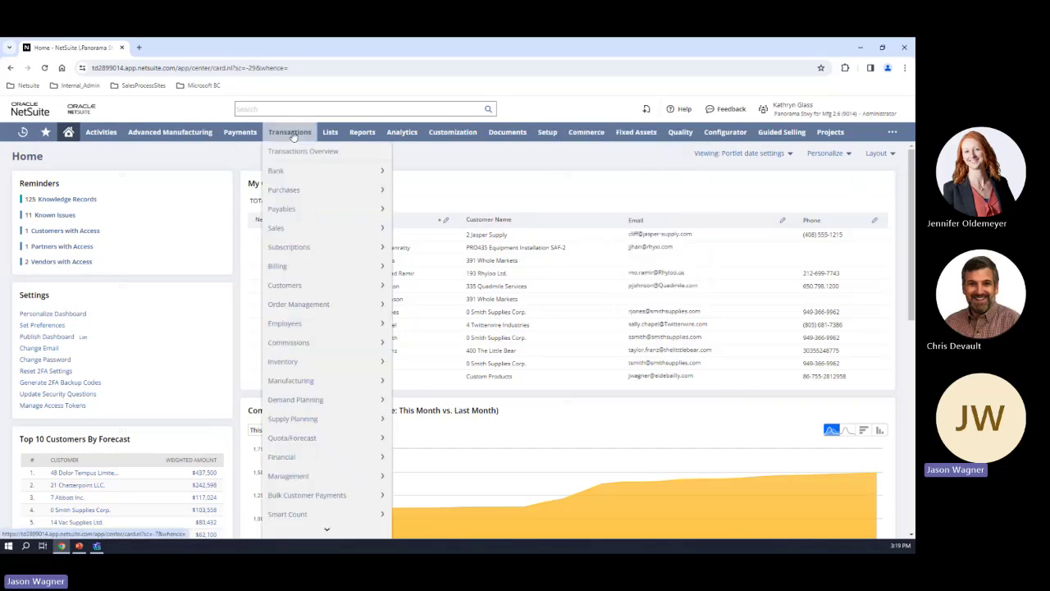
mouse_move(300, 206)
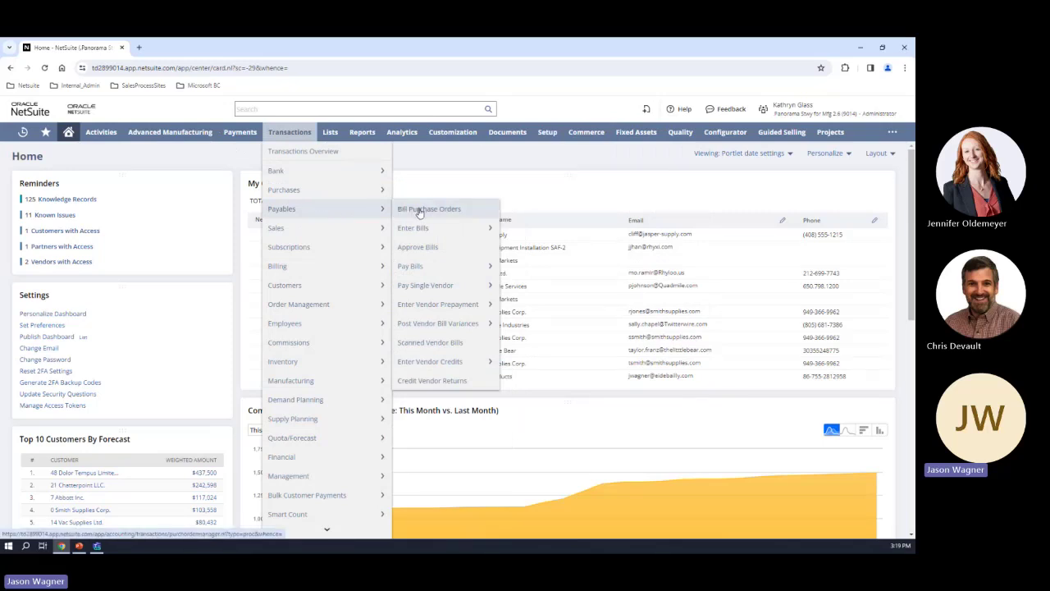
mouse_move(420, 233)
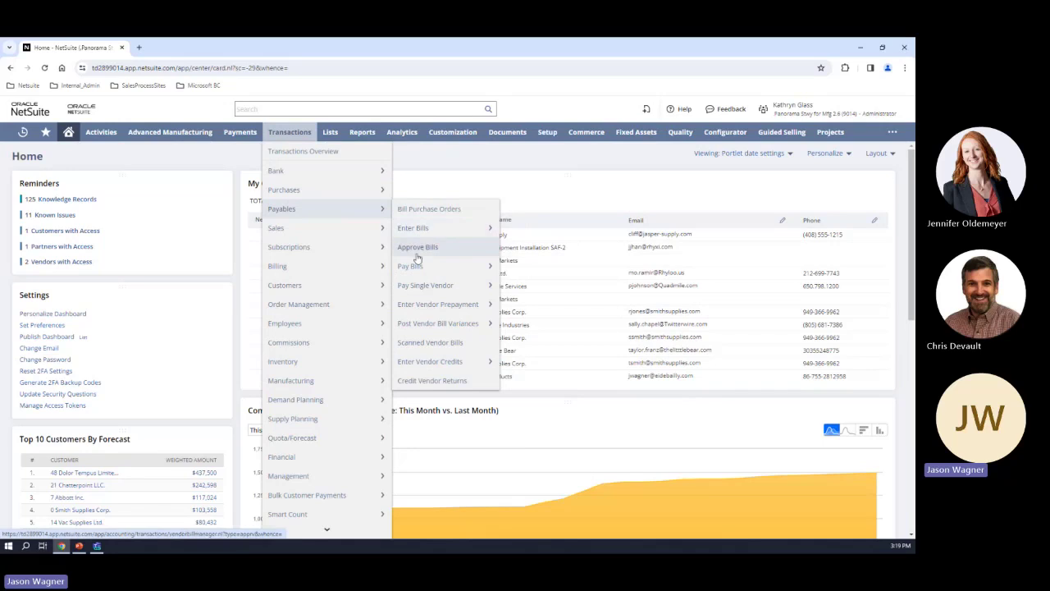
mouse_move(418, 267)
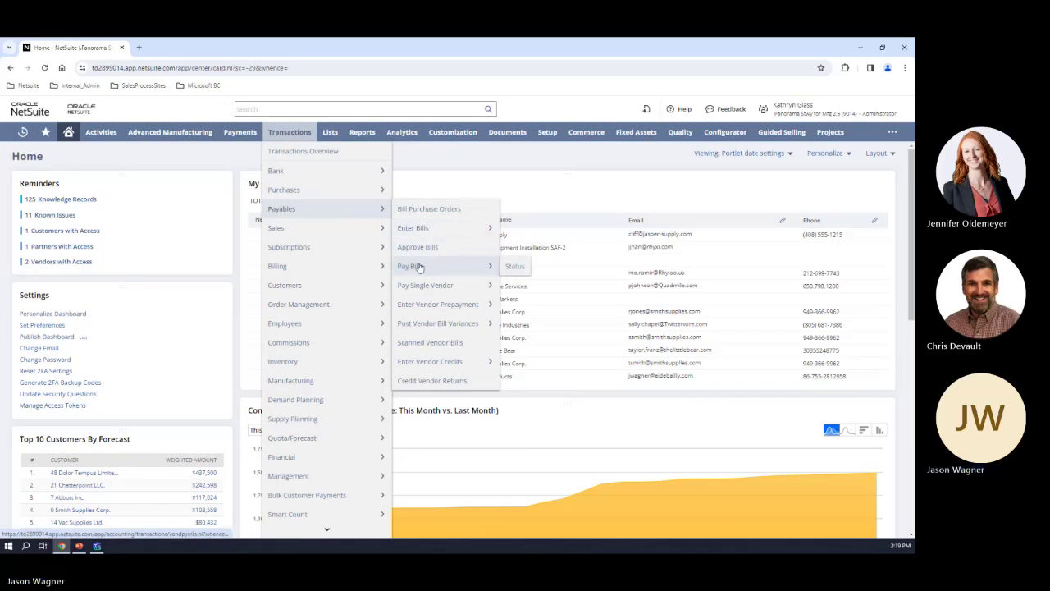
mouse_move(346, 291)
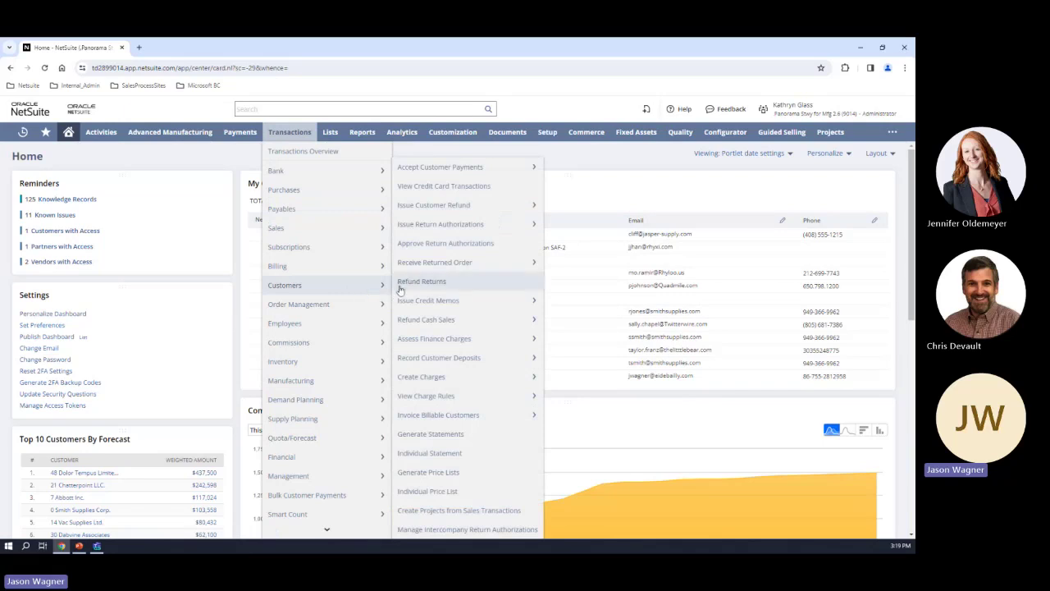
mouse_move(419, 368)
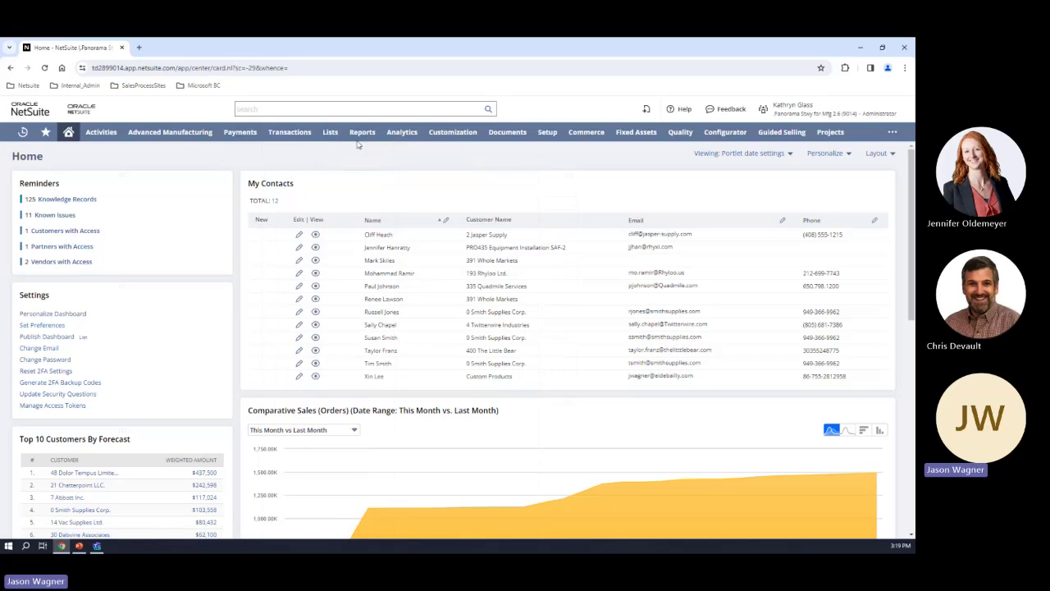
mouse_move(362, 132)
scroll(375, 236, "down", 3)
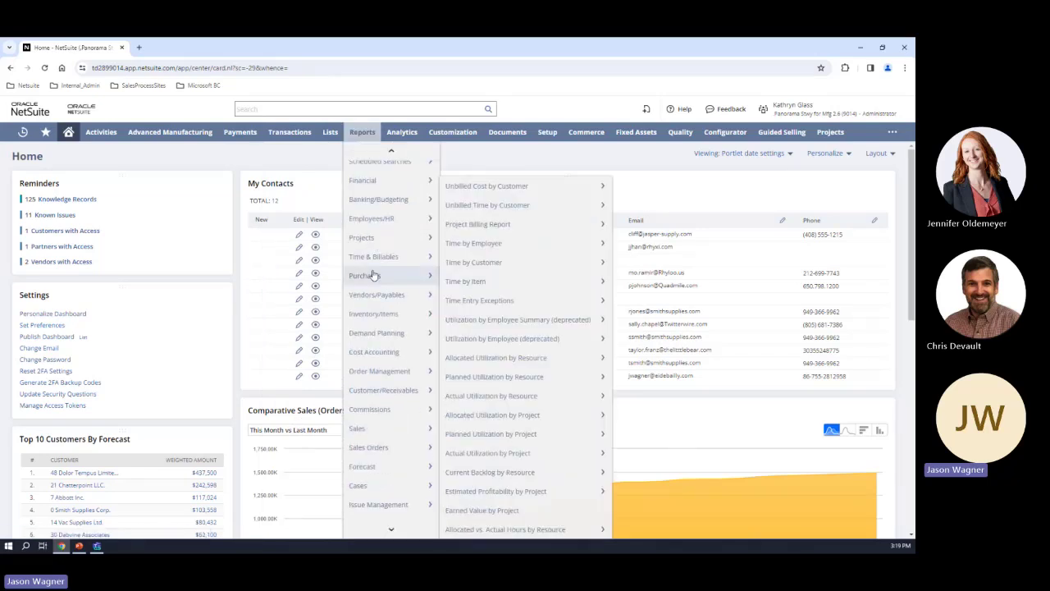
mouse_move(380, 181)
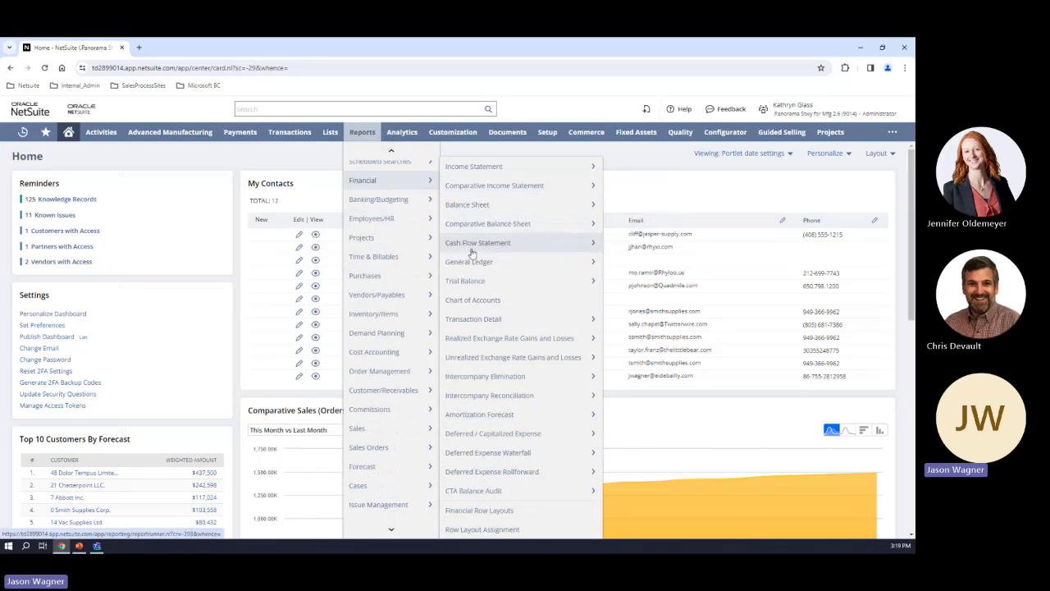
mouse_move(455, 324)
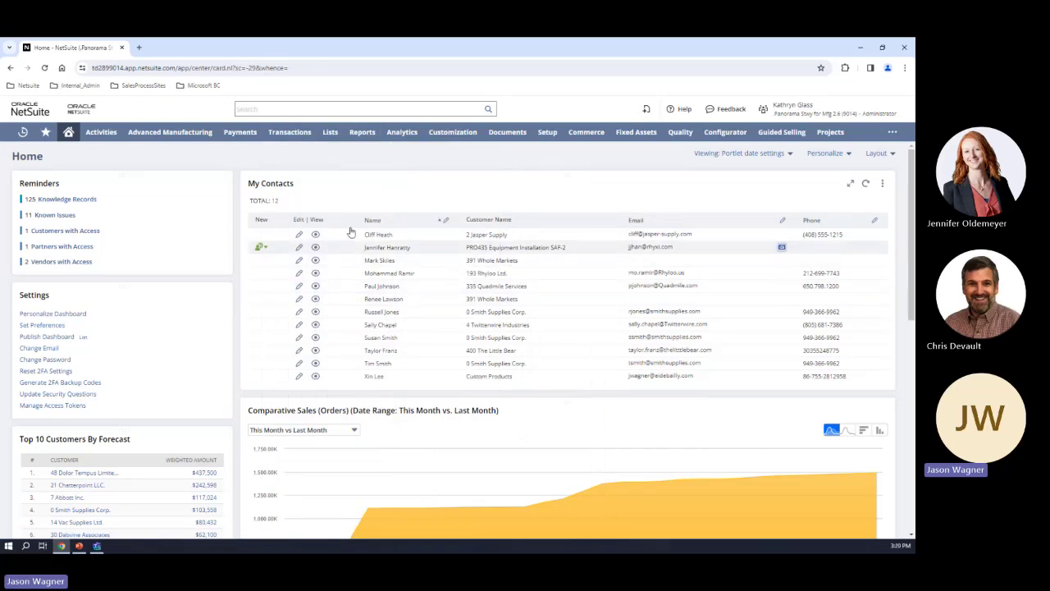
Step: Open the Income Statement from the financial reports
mouse_move(47, 137)
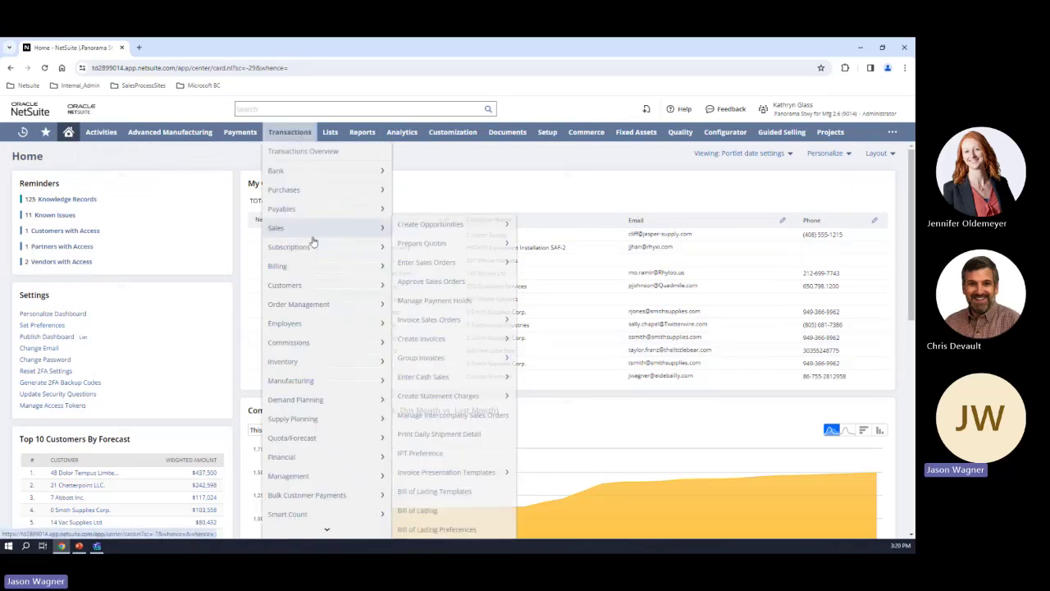
mouse_move(377, 323)
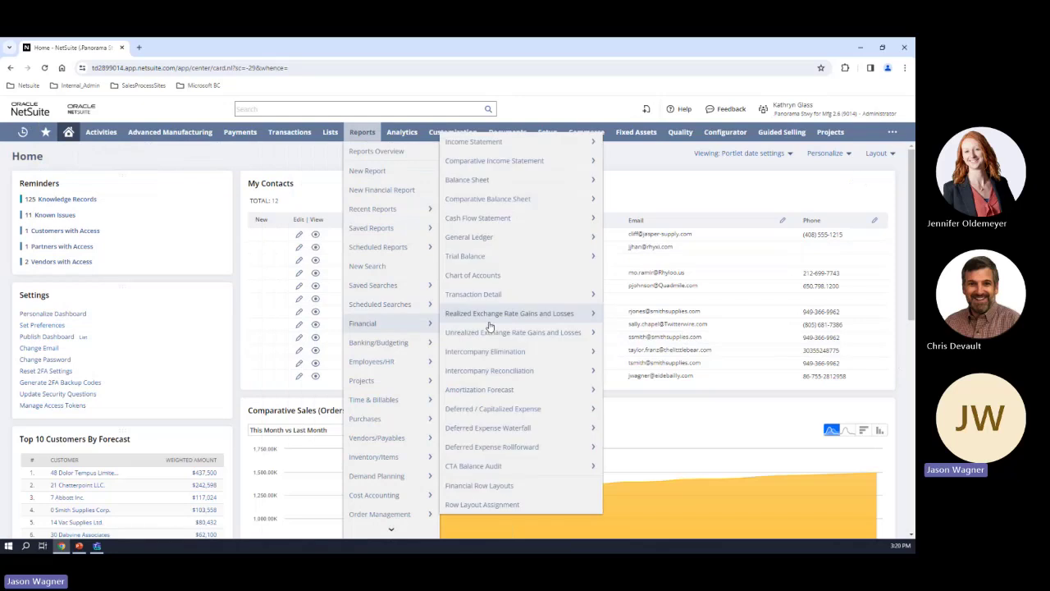
left_click(476, 141)
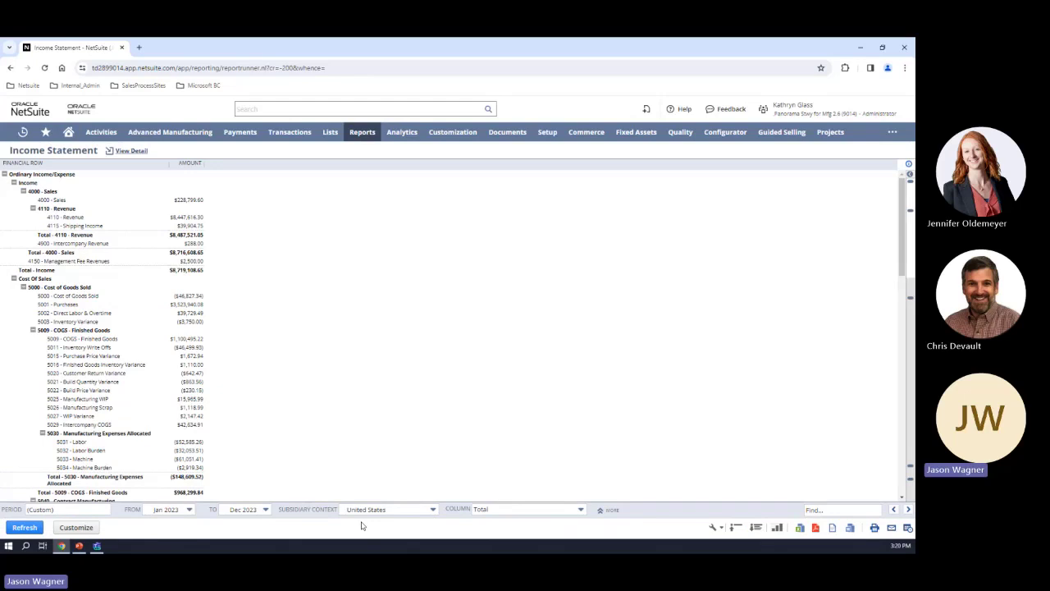
Step: View the income statement for the United Kingdom subsidiary, and return the subsidiary context to United States
left_click(387, 508)
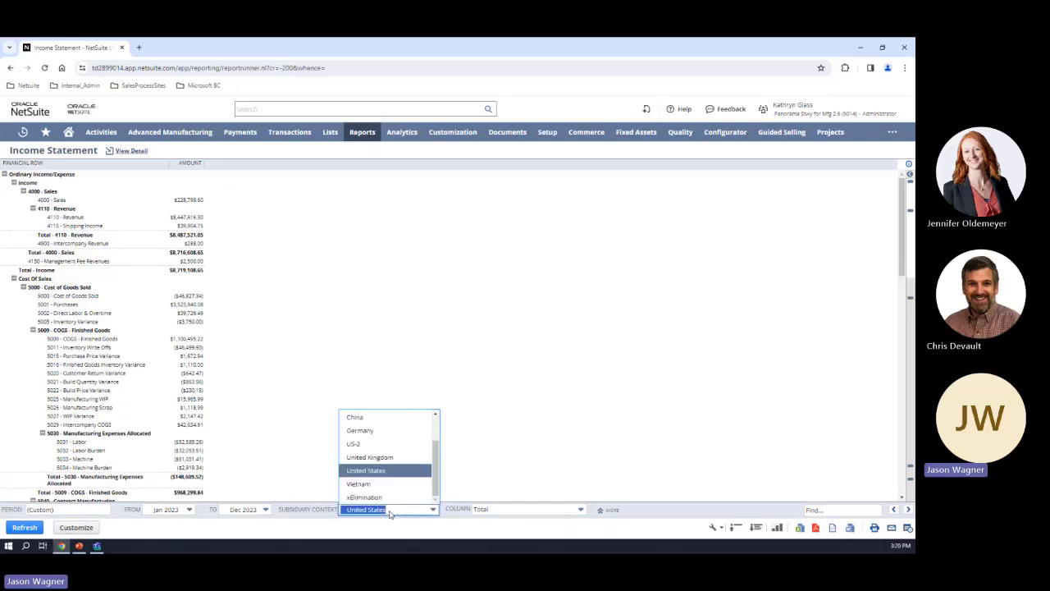
left_click(379, 457)
left_click(25, 528)
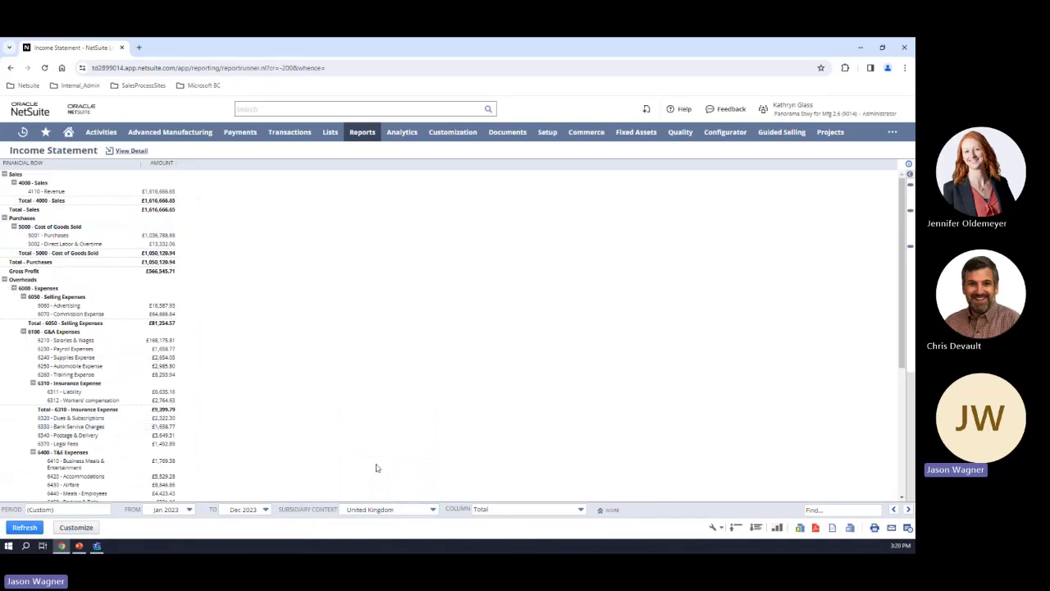
left_click(376, 510)
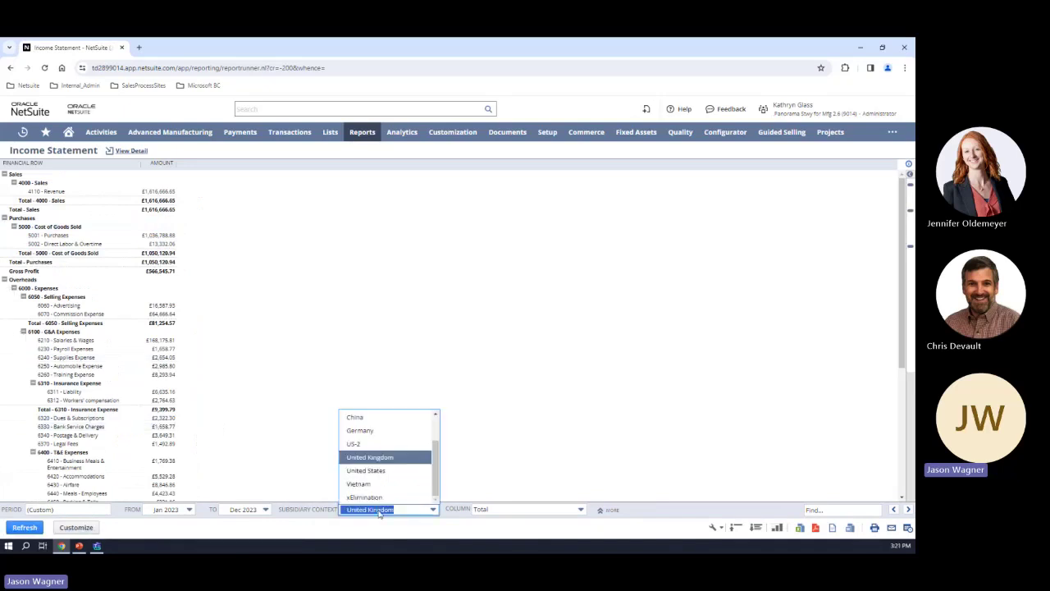
left_click(366, 470)
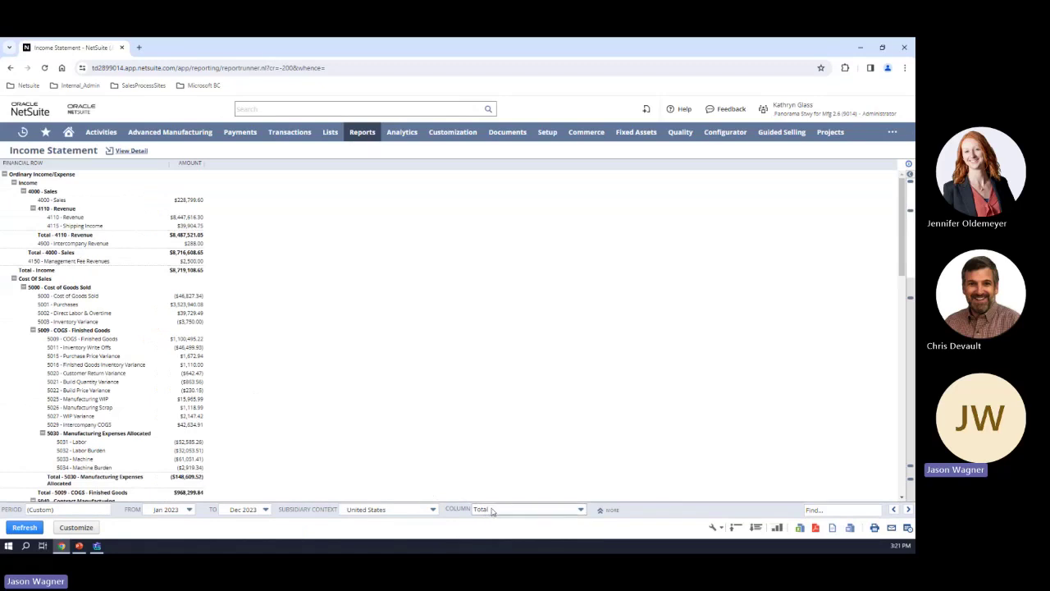
Step: Break the income statement into columns by Department, refresh it and look through the department amounts
left_click(492, 509)
left_click(496, 456)
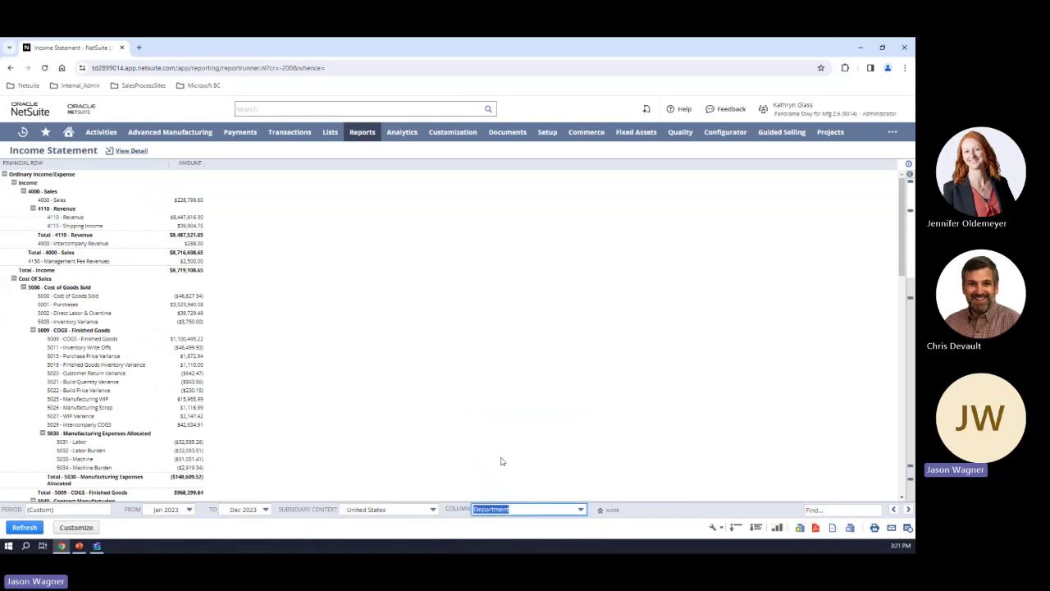
left_click(24, 528)
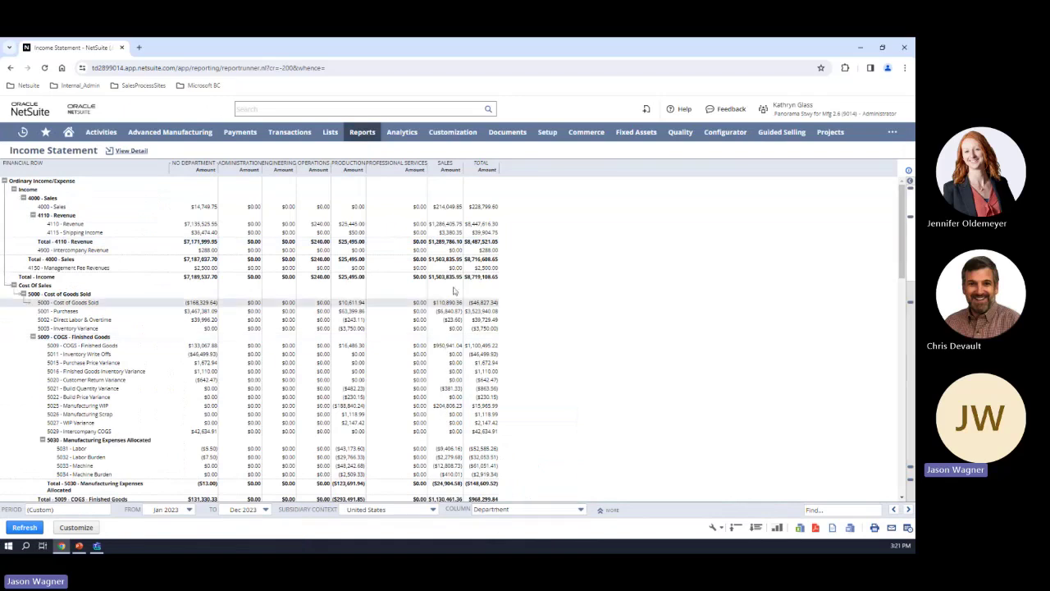
left_click(458, 255)
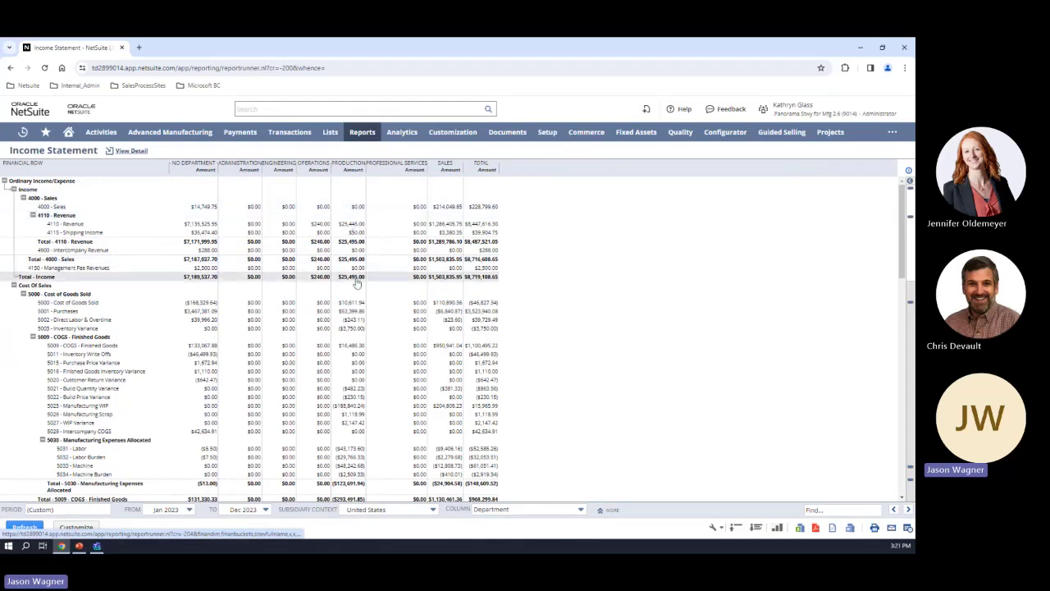
scroll(357, 284, "down", 1)
scroll(357, 284, "down", 3)
scroll(357, 285, "down", 6)
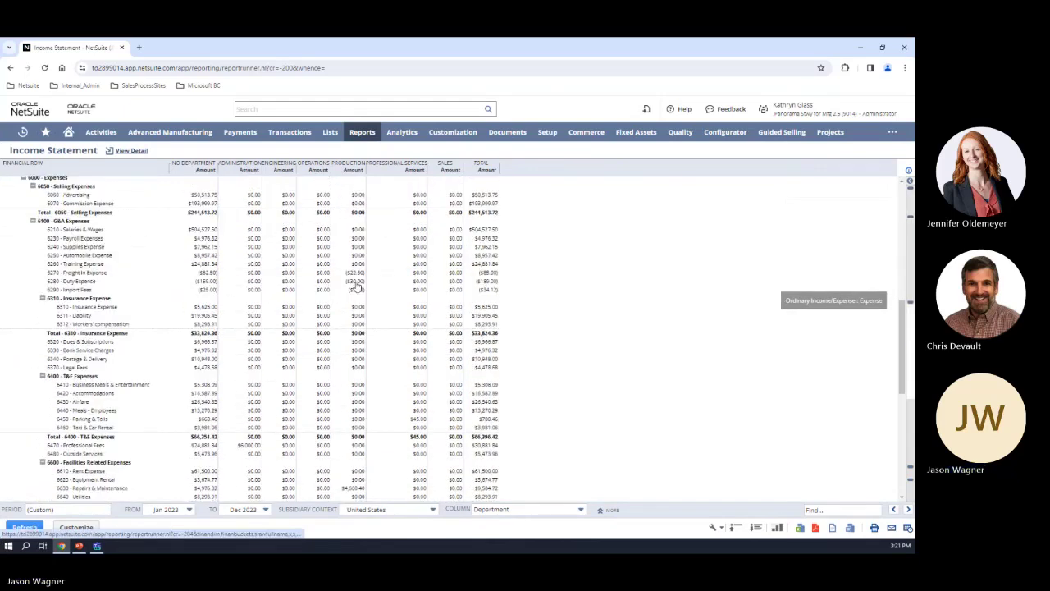
Step: Set the income statement's column option back to Total
left_click(525, 509)
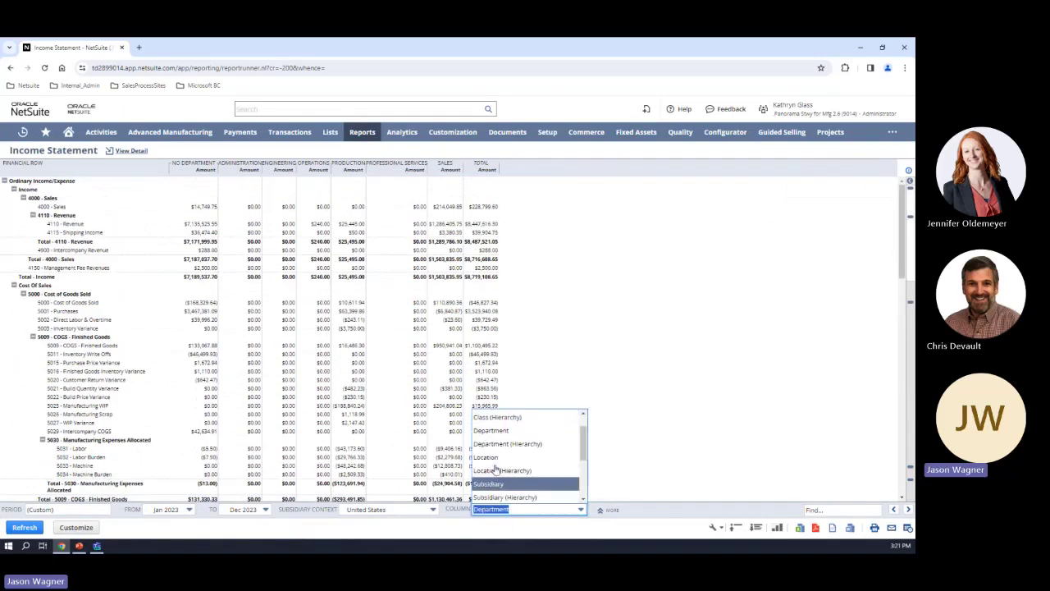
scroll(484, 417, "up", 1)
left_click(484, 416)
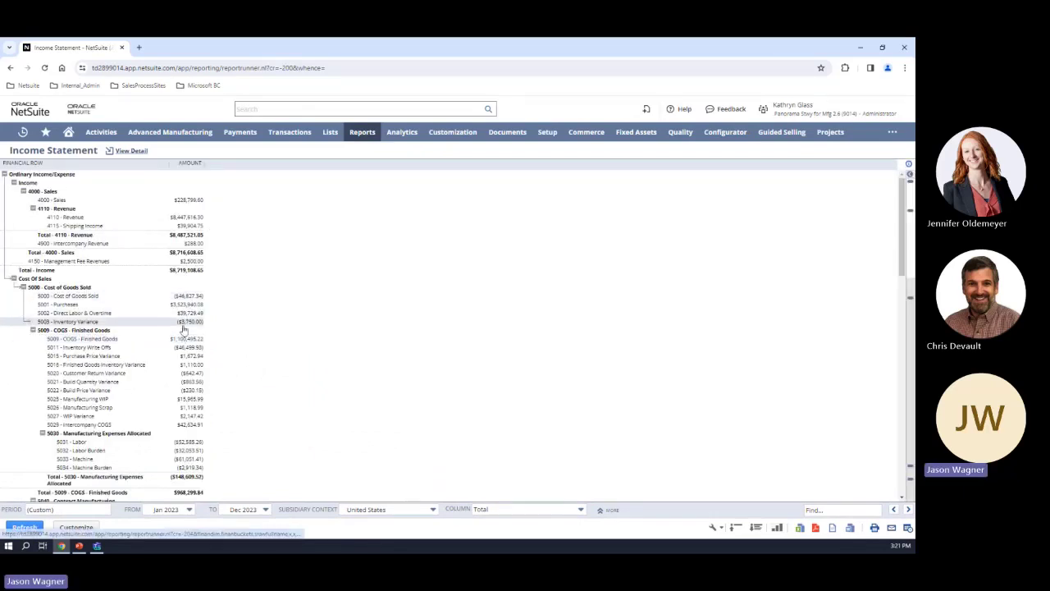
Step: Open the detail behind the 6060 - Advertising amount in a new browser tab and view it
scroll(194, 370, "down", 1)
scroll(194, 371, "down", 3)
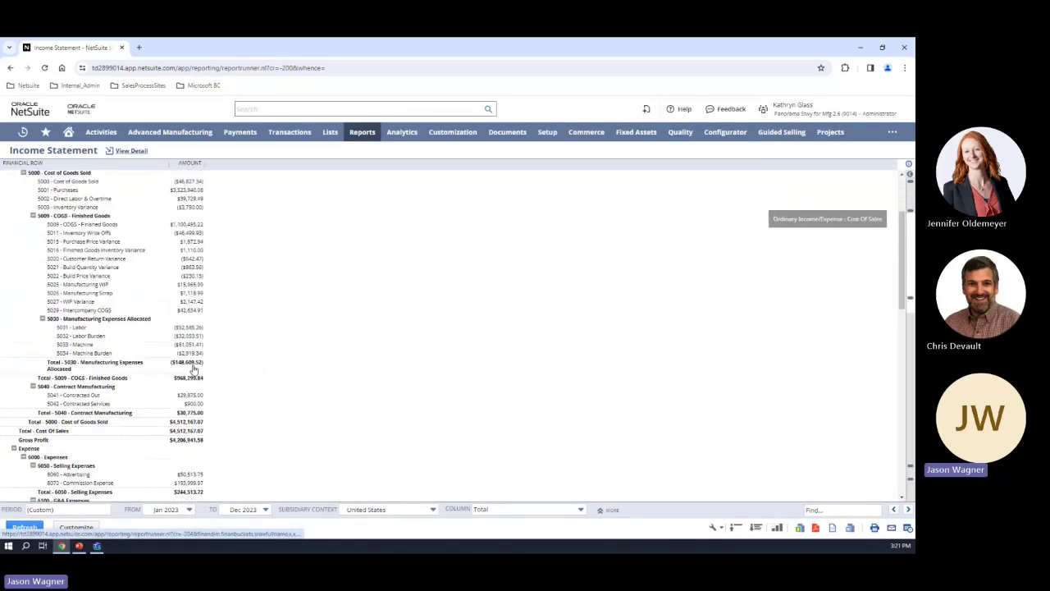
scroll(173, 385, "down", 1)
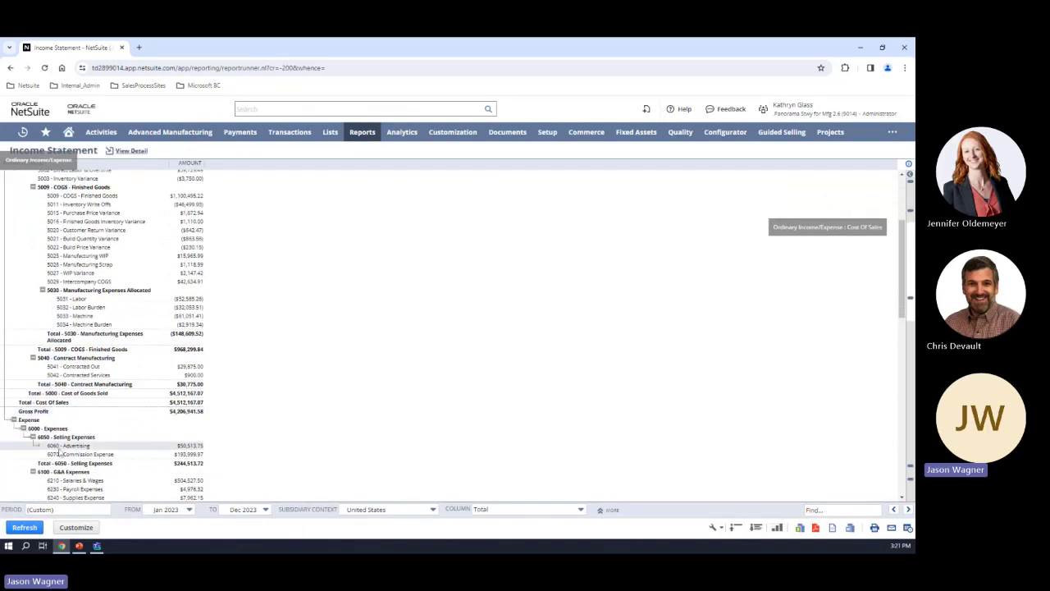
right_click(193, 448)
key("Escape")
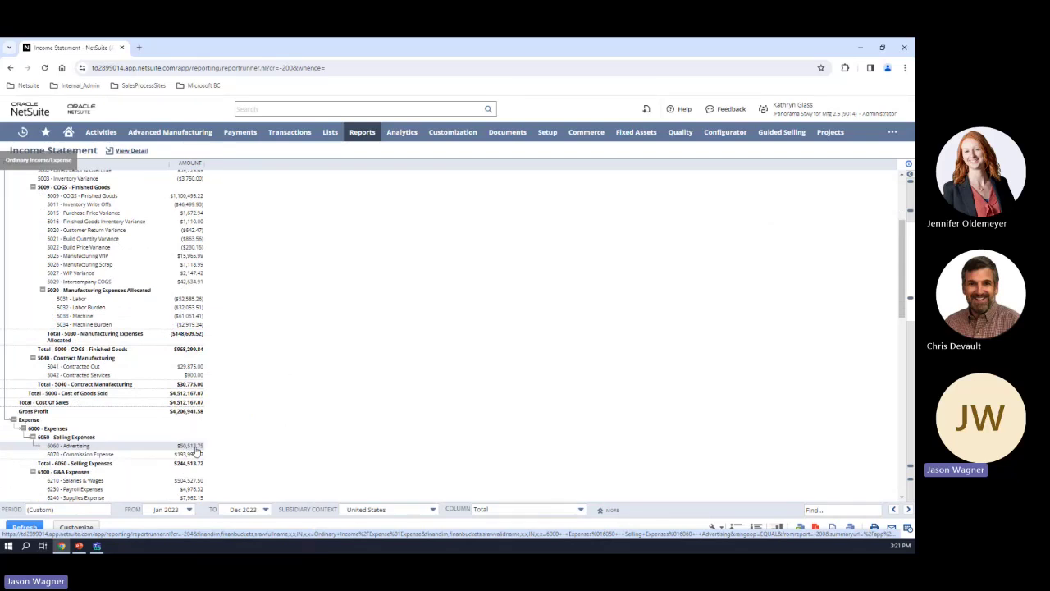
right_click(198, 450)
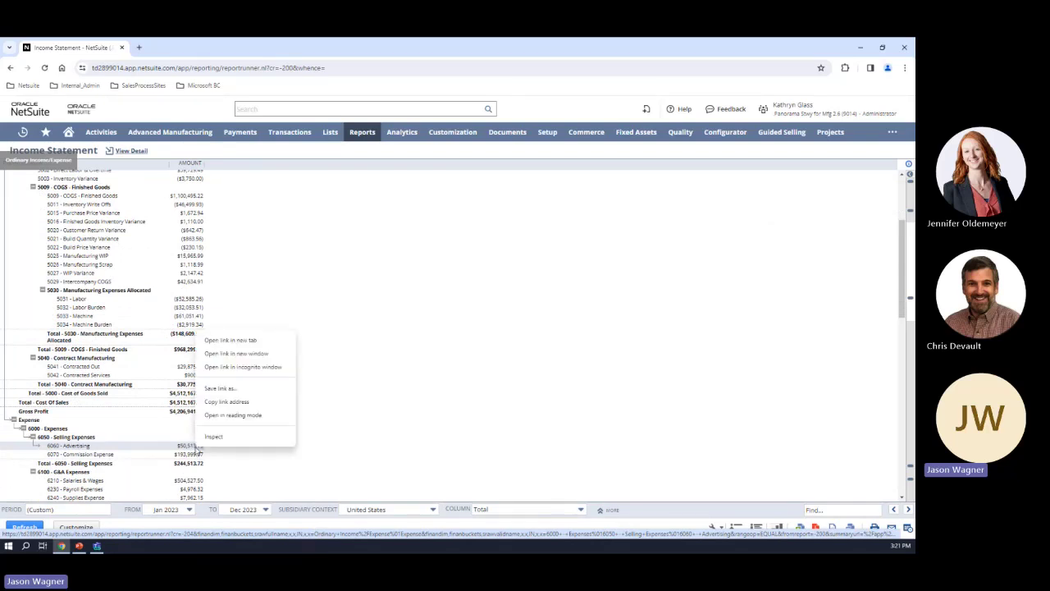
left_click(232, 340)
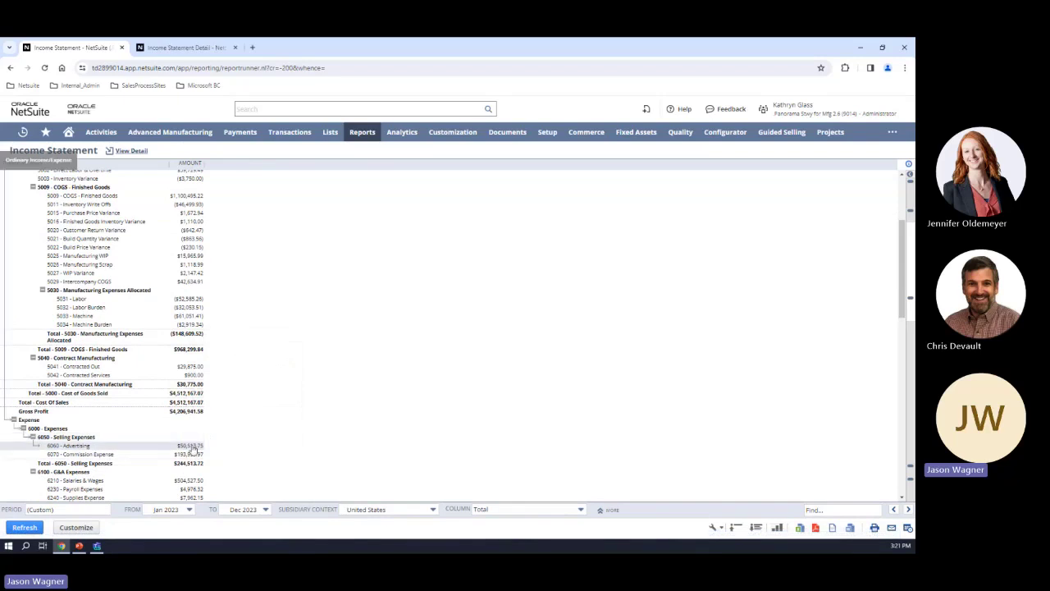
right_click(195, 446)
left_click(265, 257)
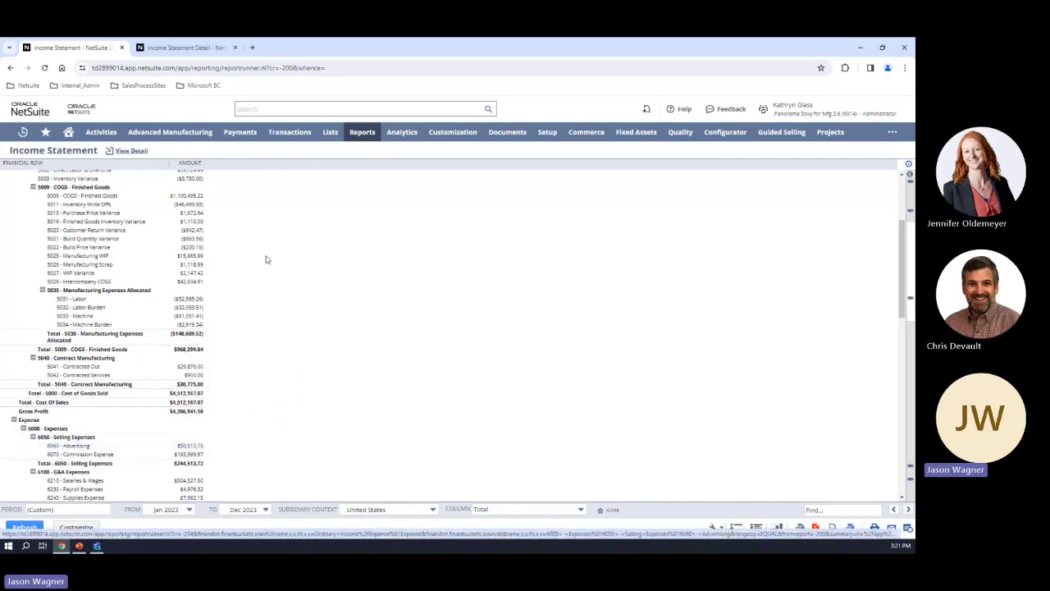
left_click(194, 50)
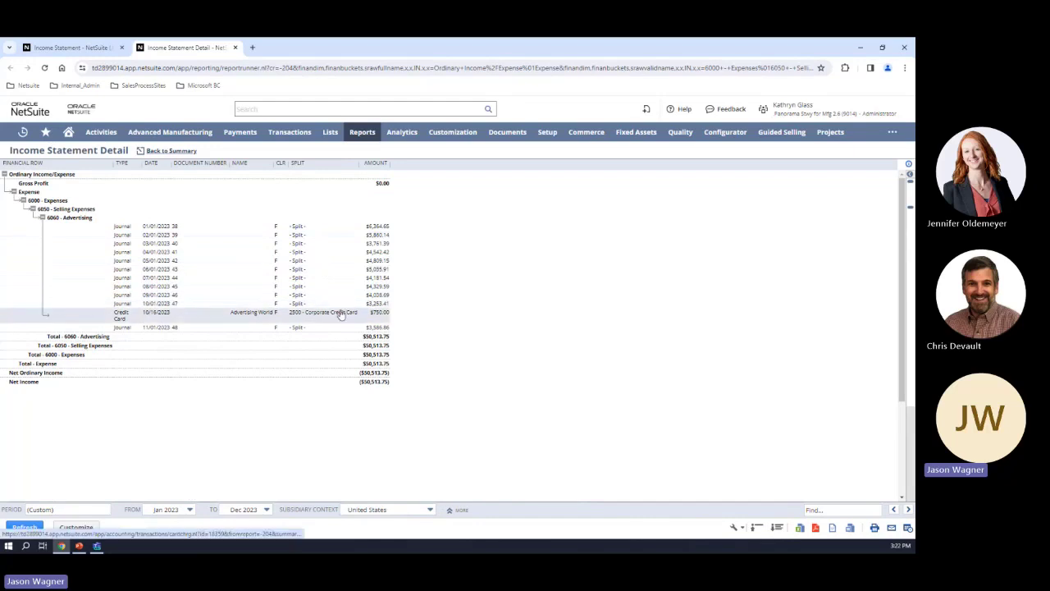
Step: Open the 05/01/2023 journal behind the advertising expense in a new browser tab, view it, and close the detail and journal tabs
right_click(382, 263)
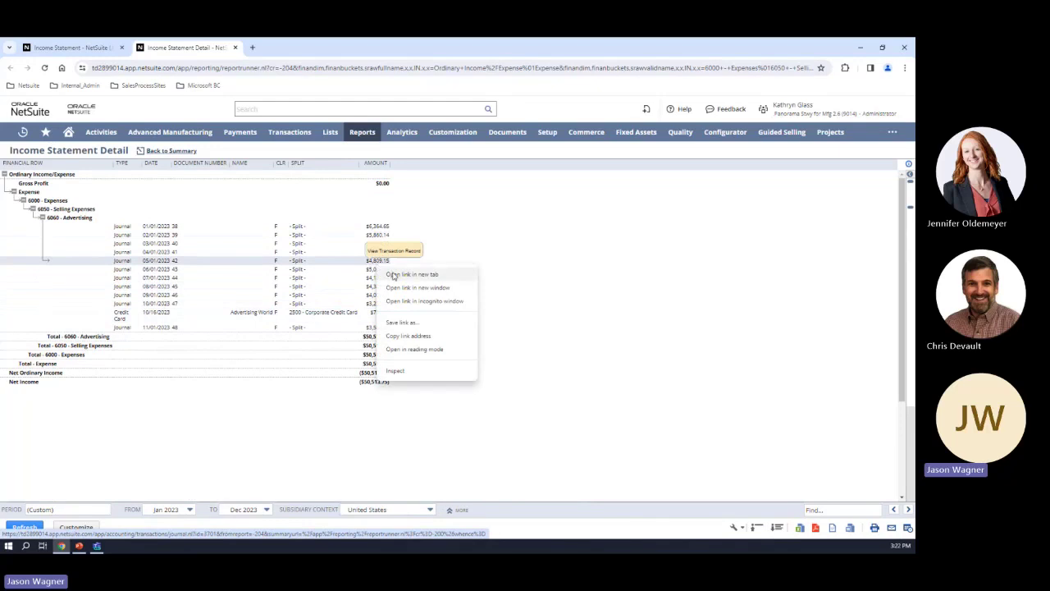
left_click(394, 274)
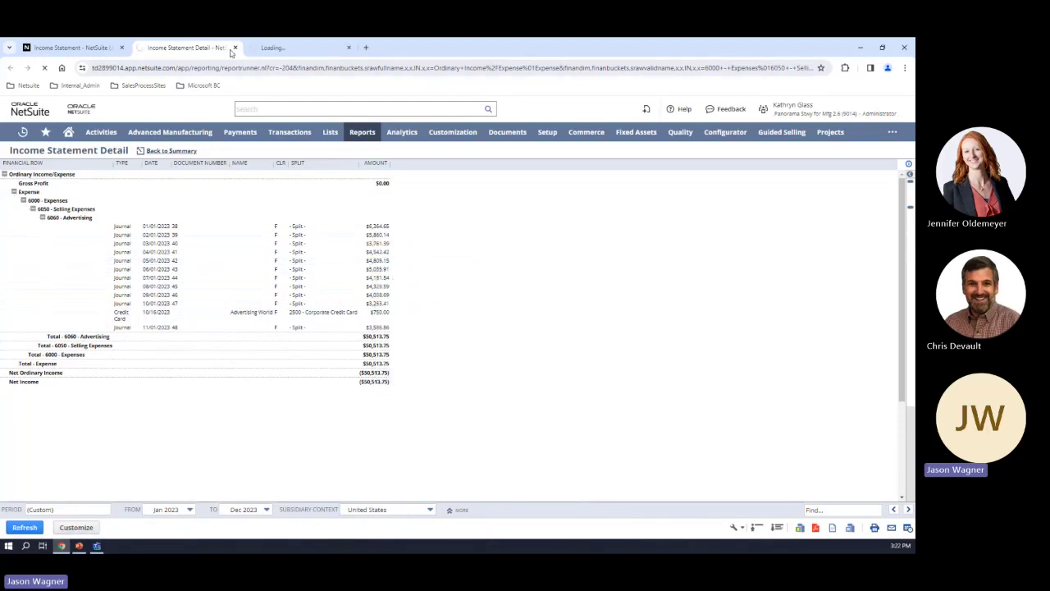
left_click(261, 48)
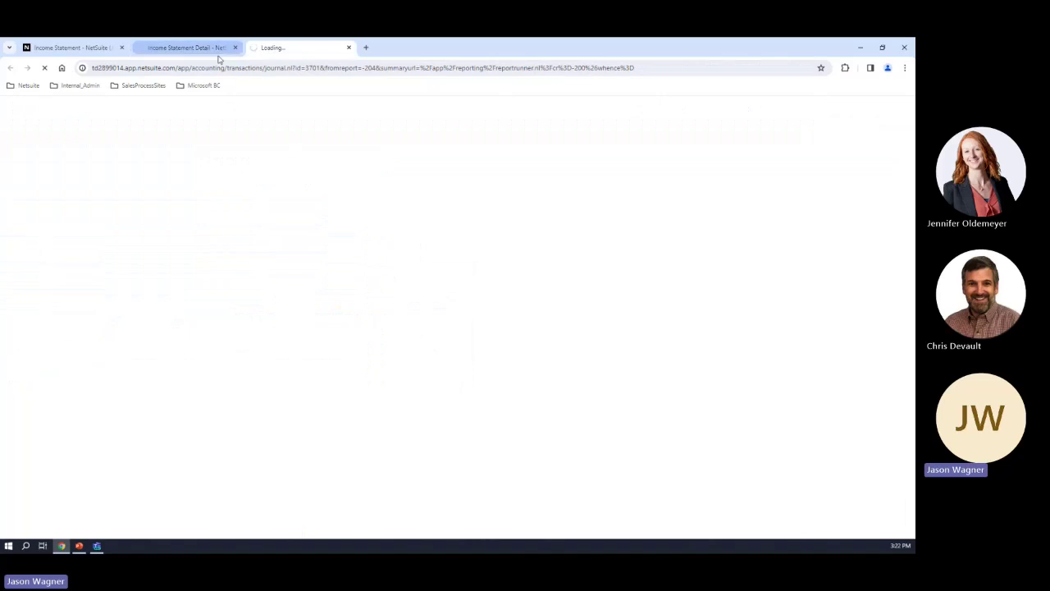
left_click(74, 49)
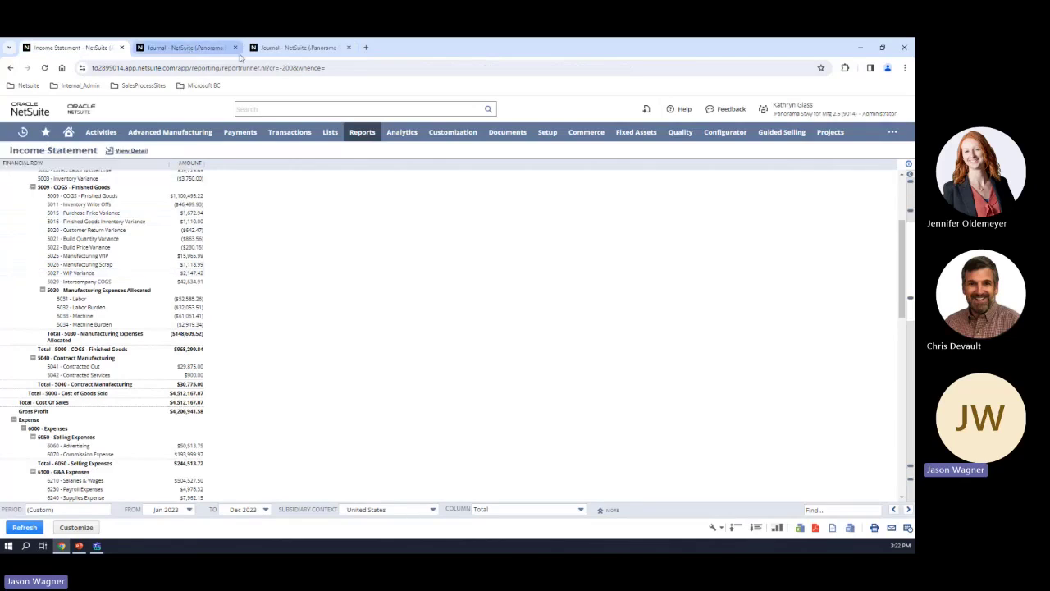
middle_click(188, 52)
left_click(188, 47)
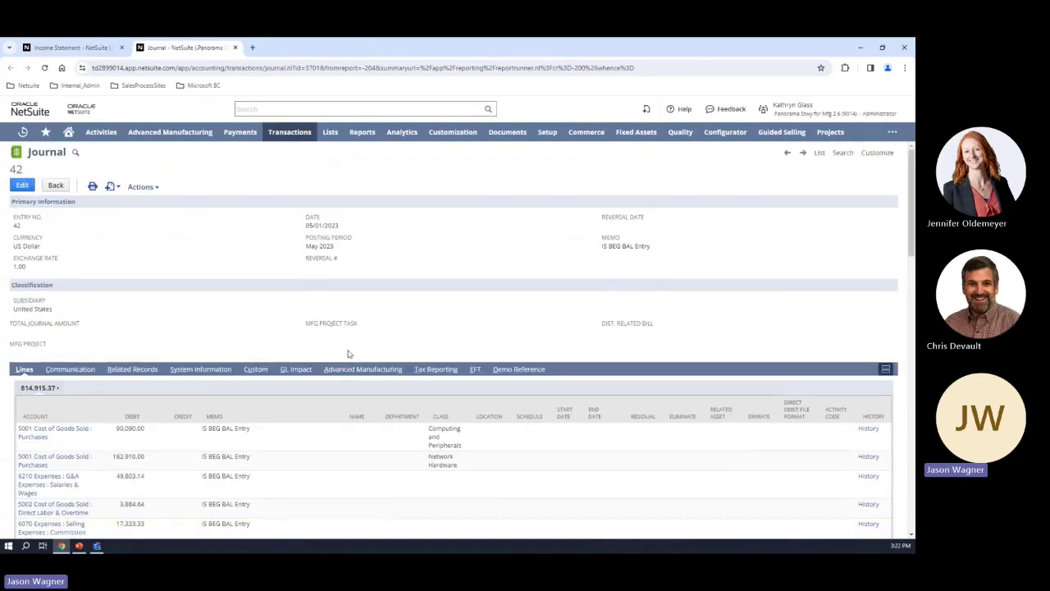
left_click(234, 48)
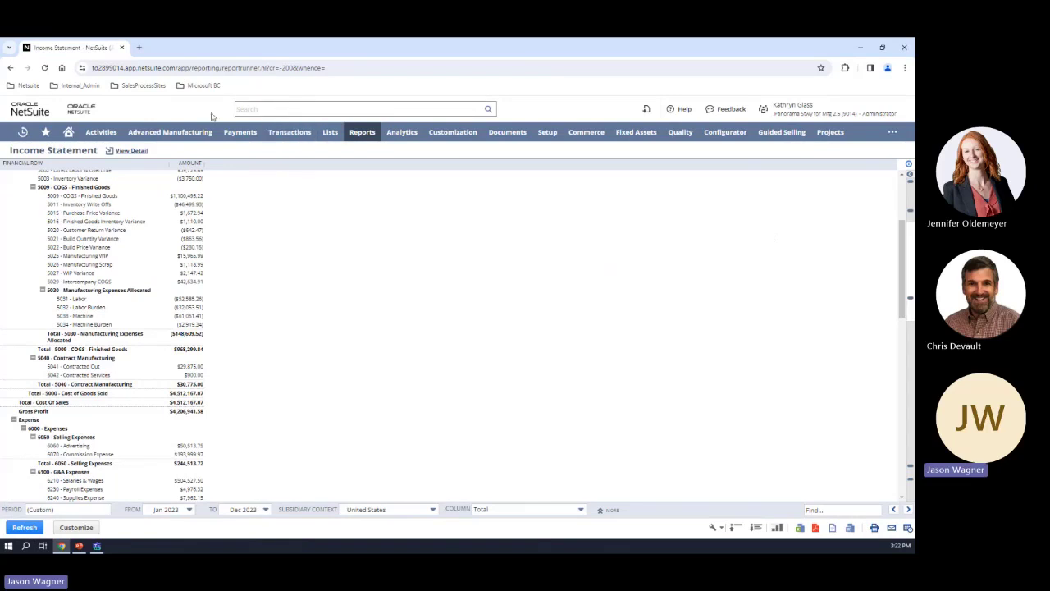
Step: Search all records for "ABC Co" and open the matching customer record in a new browser tab to view it
left_click(308, 109)
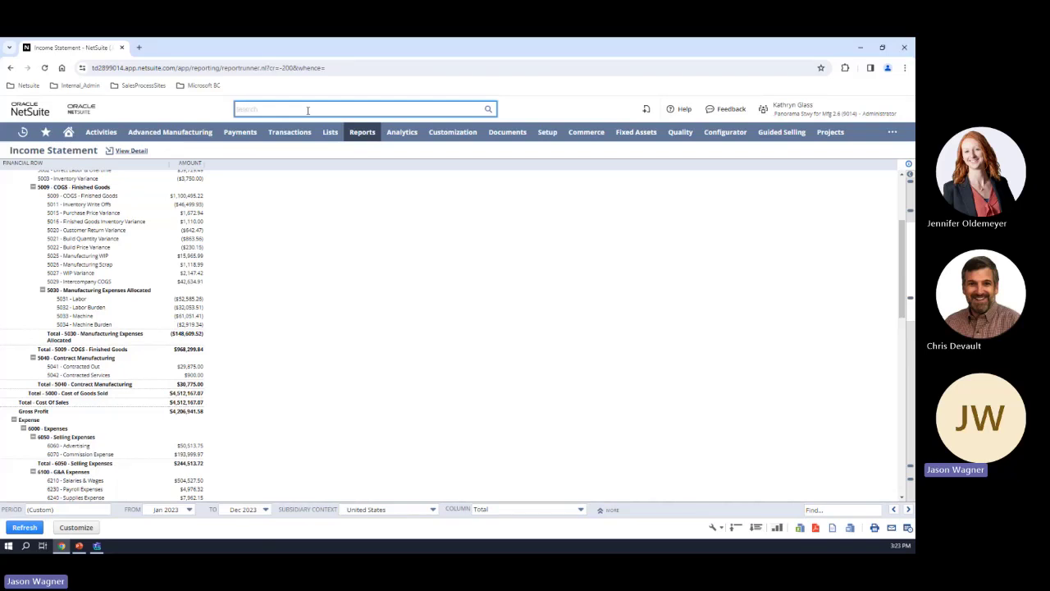
type("ABC CO")
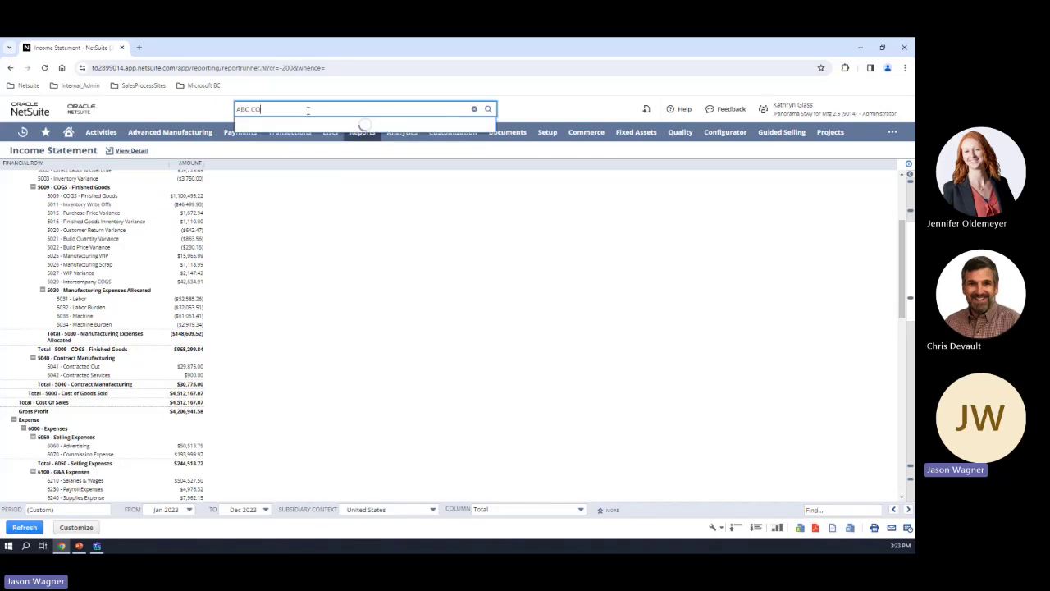
key("BackSpace")
type("o")
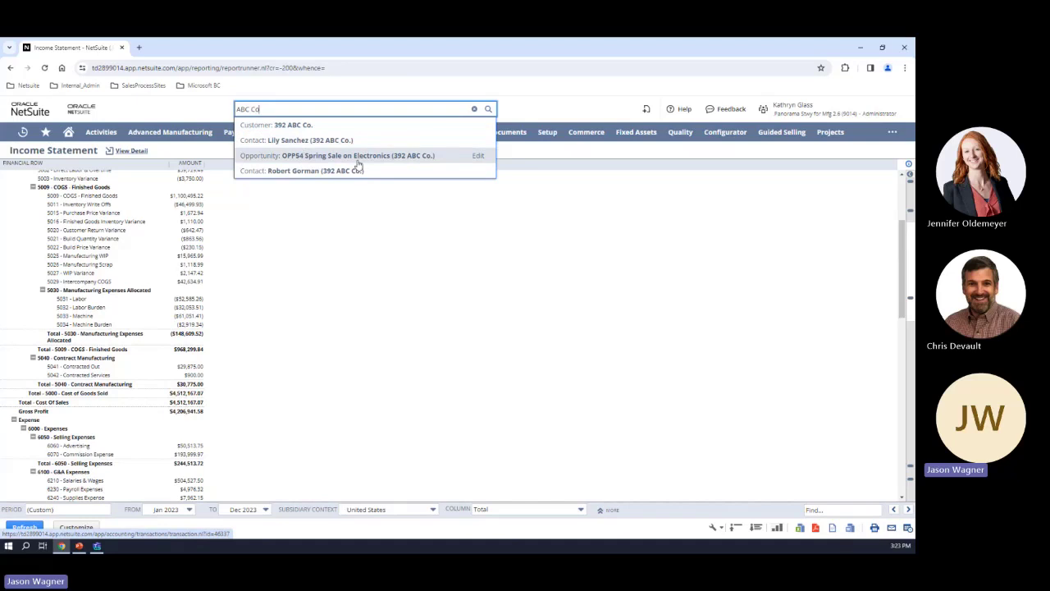
right_click(283, 133)
left_click(289, 138)
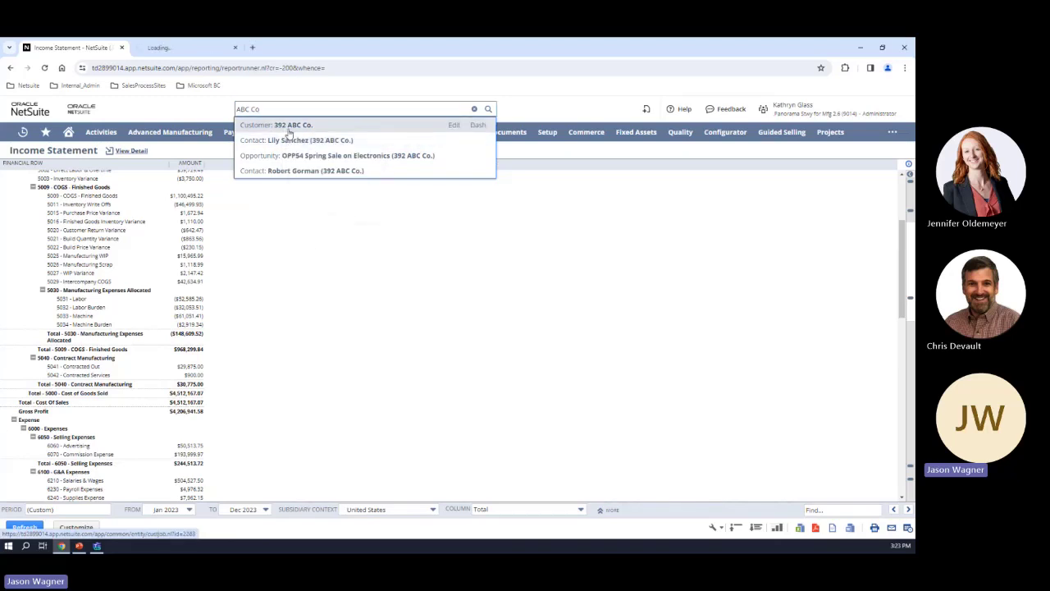
left_click(188, 46)
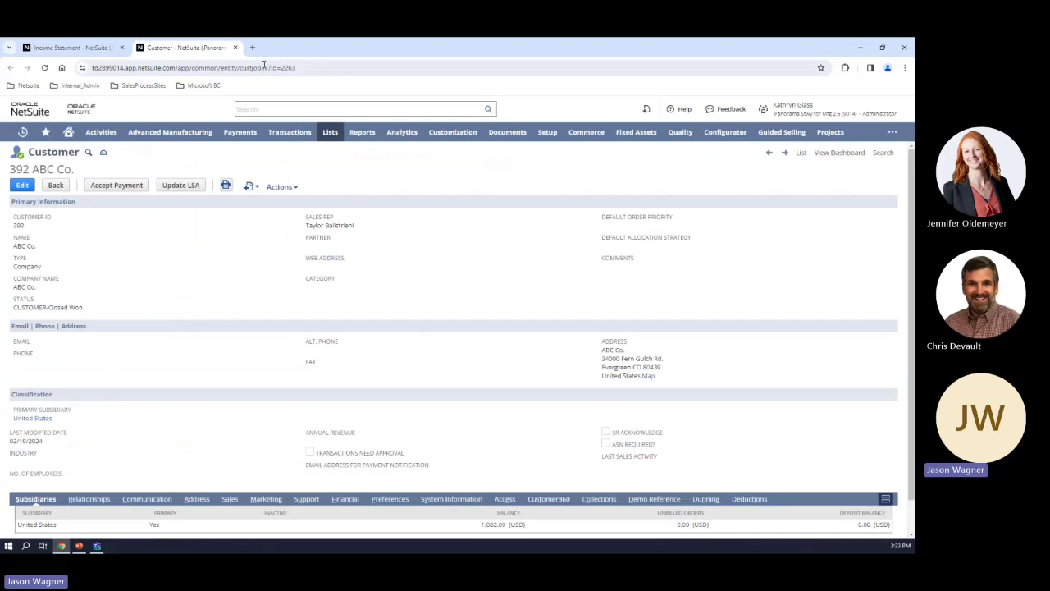
Step: Close the customer record's tab, search all records for the order number, and open the ABC Co. sales order from the results
left_click(235, 46)
left_click(263, 108)
type("ABC Co")
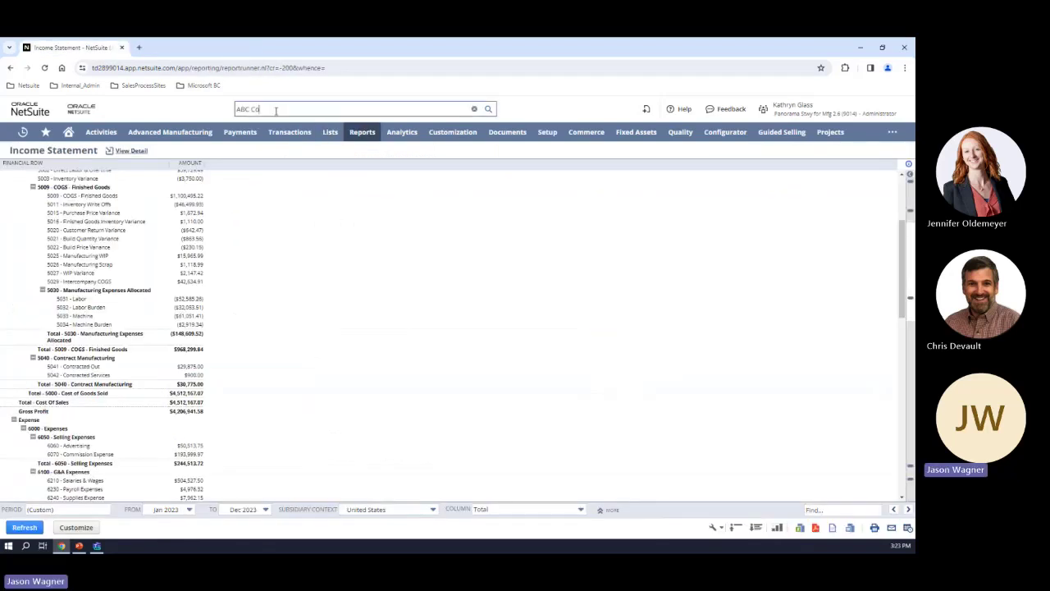
left_click_drag(263, 109, 225, 110)
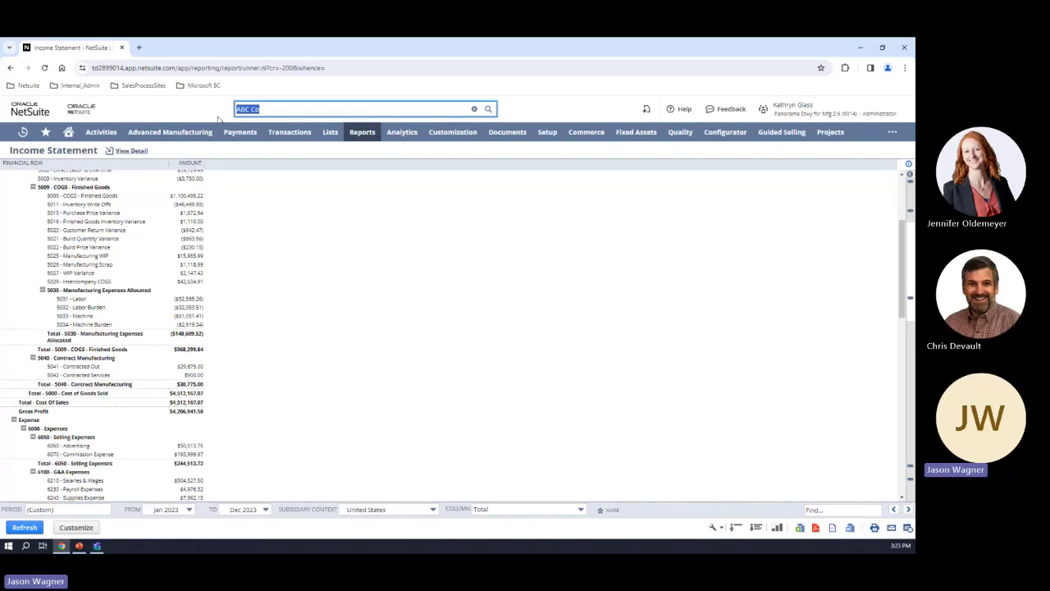
type("1816")
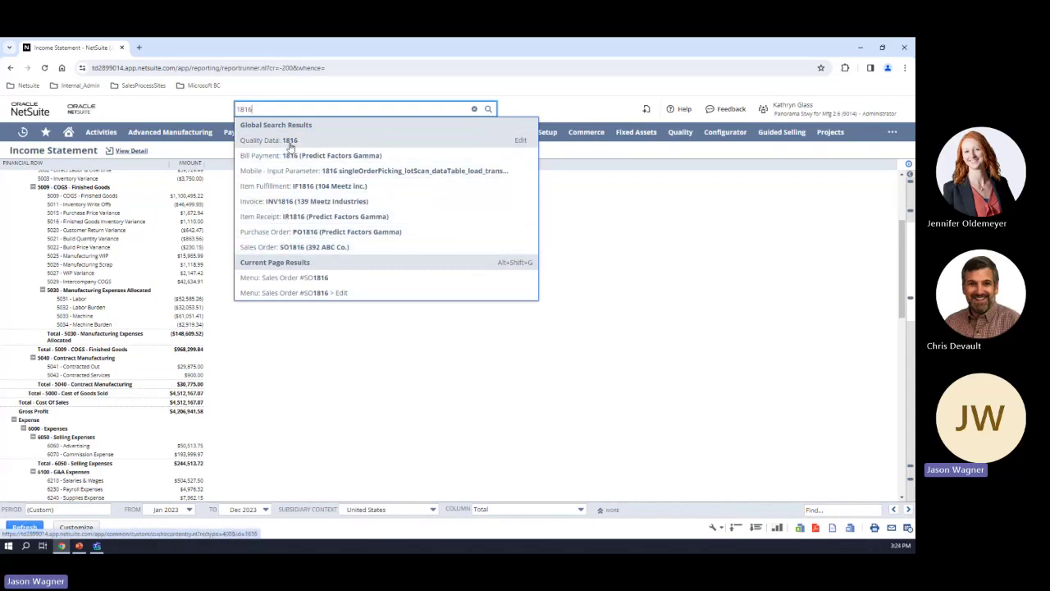
left_click(305, 249)
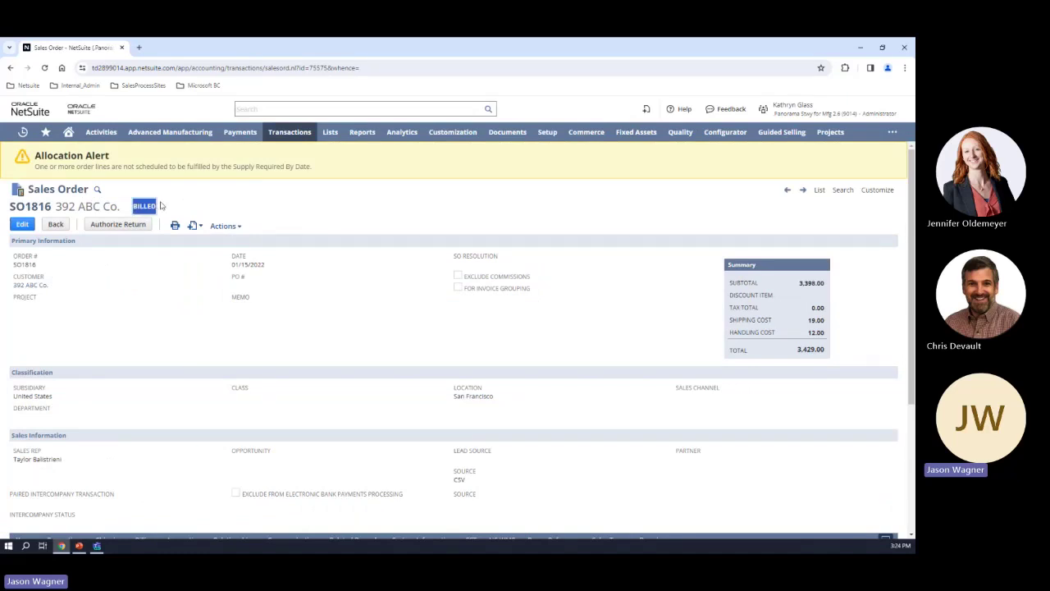
Step: Examine the sales order's ordered quantity on its item line and its related invoice and item fulfillment records
scroll(353, 276, "down", 2)
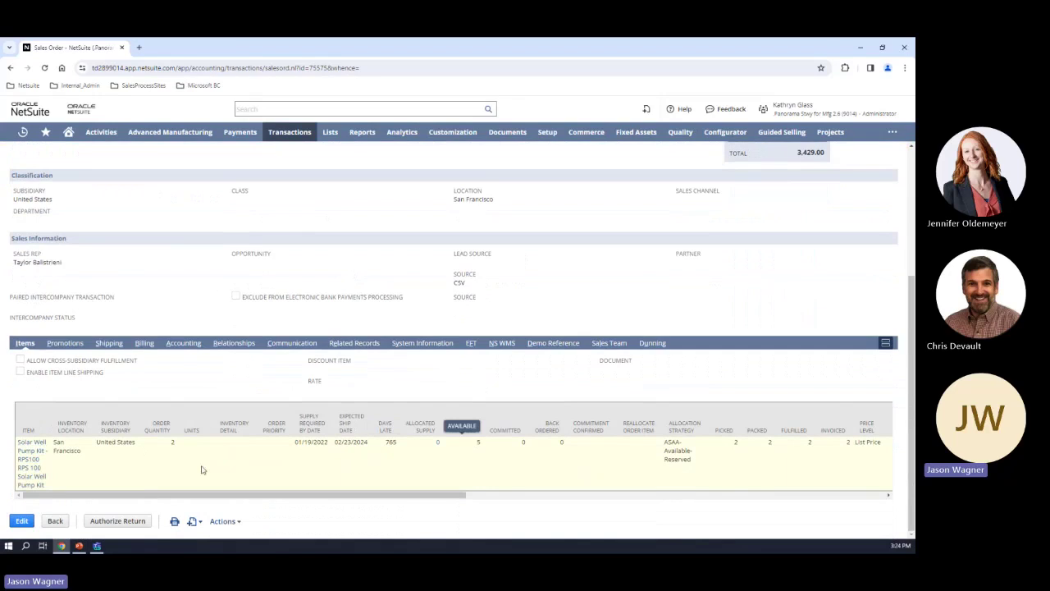
double_click(173, 443)
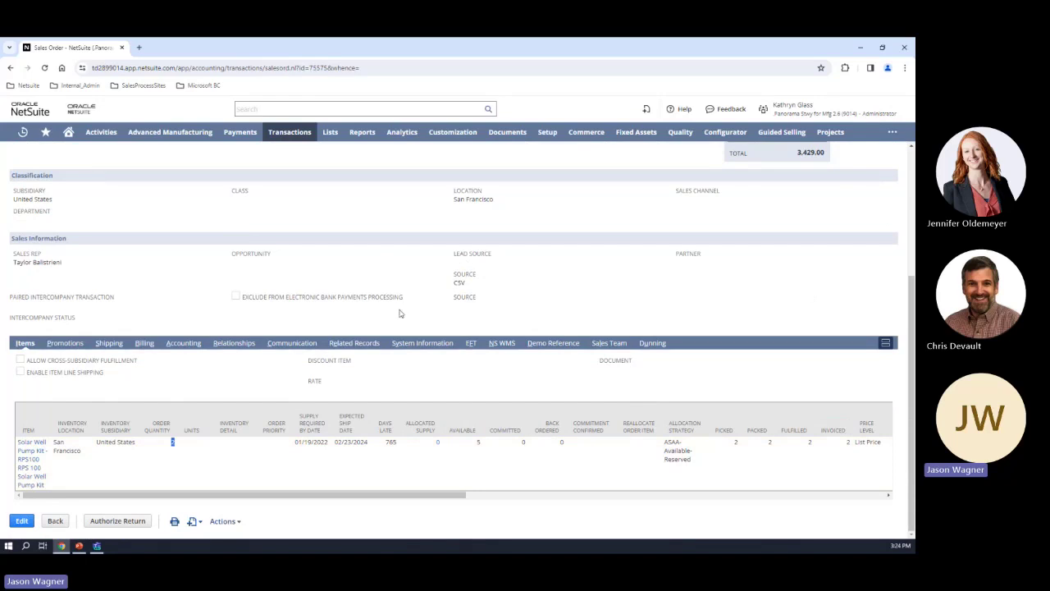
left_click(346, 345)
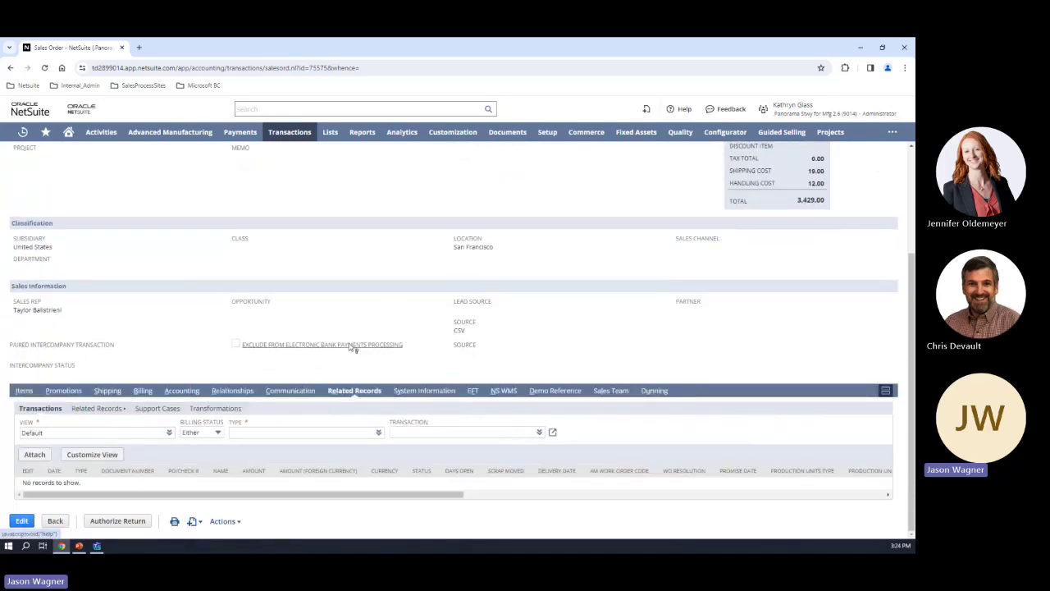
left_click(98, 408)
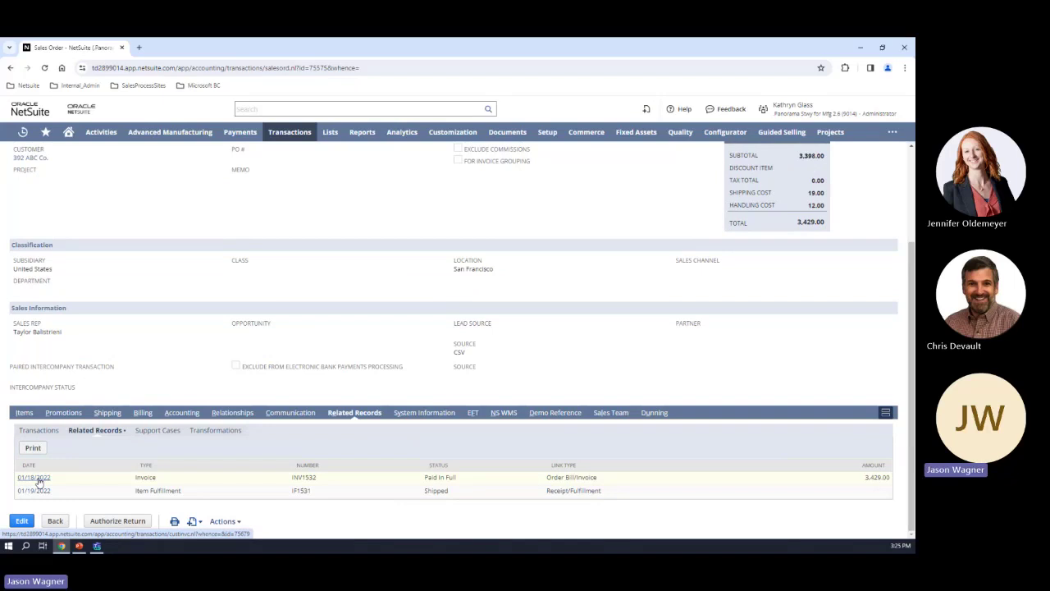
scroll(356, 188, "up", 2)
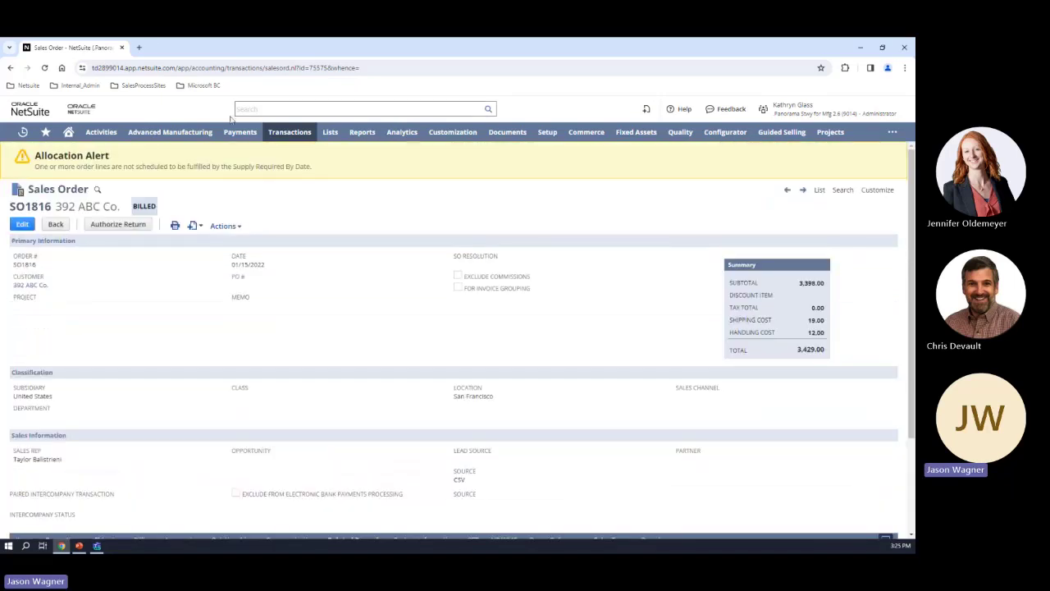
Step: Return to the home dashboard and search for the order number with the "sal:" prefix to limit results to sales orders
left_click(71, 135)
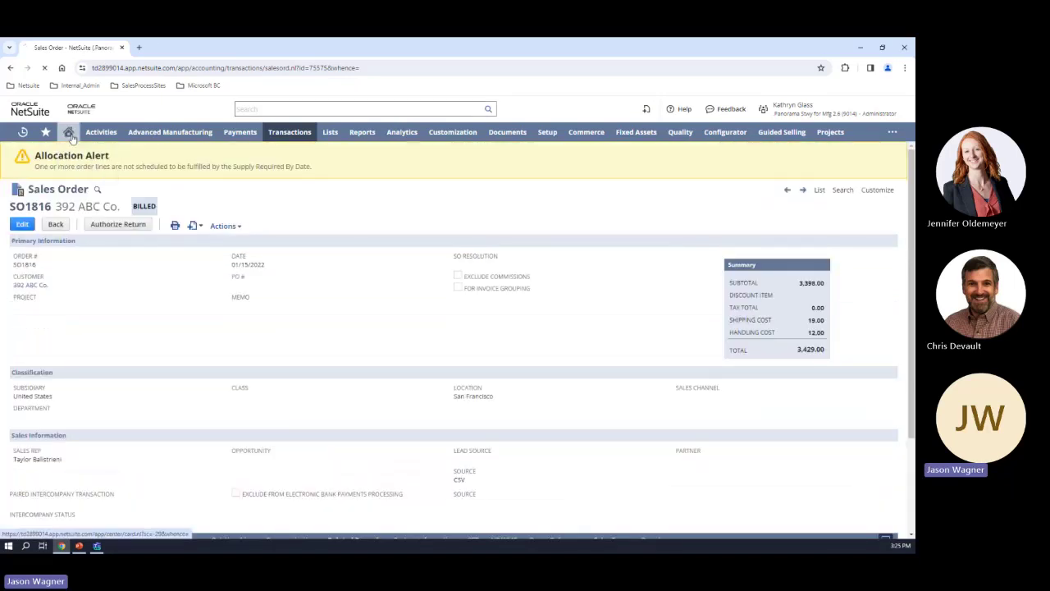
left_click(268, 107)
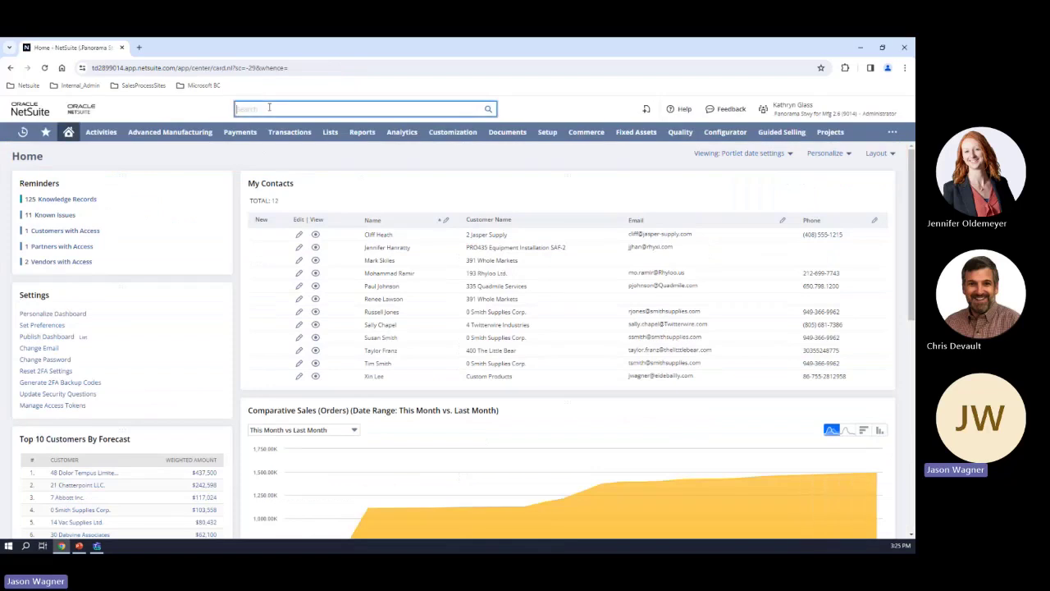
type("sal")
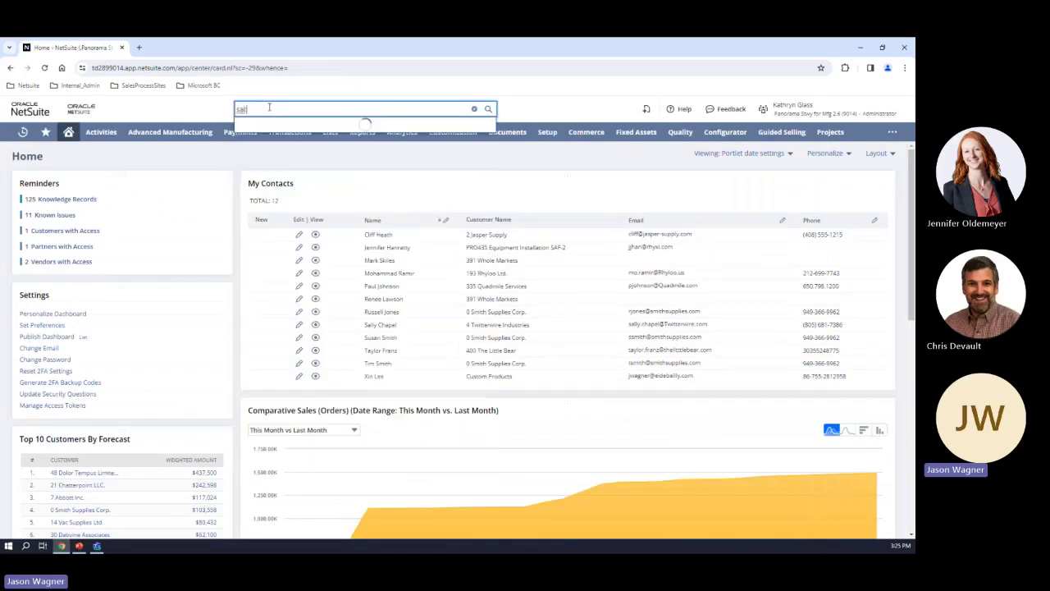
type(": 1816")
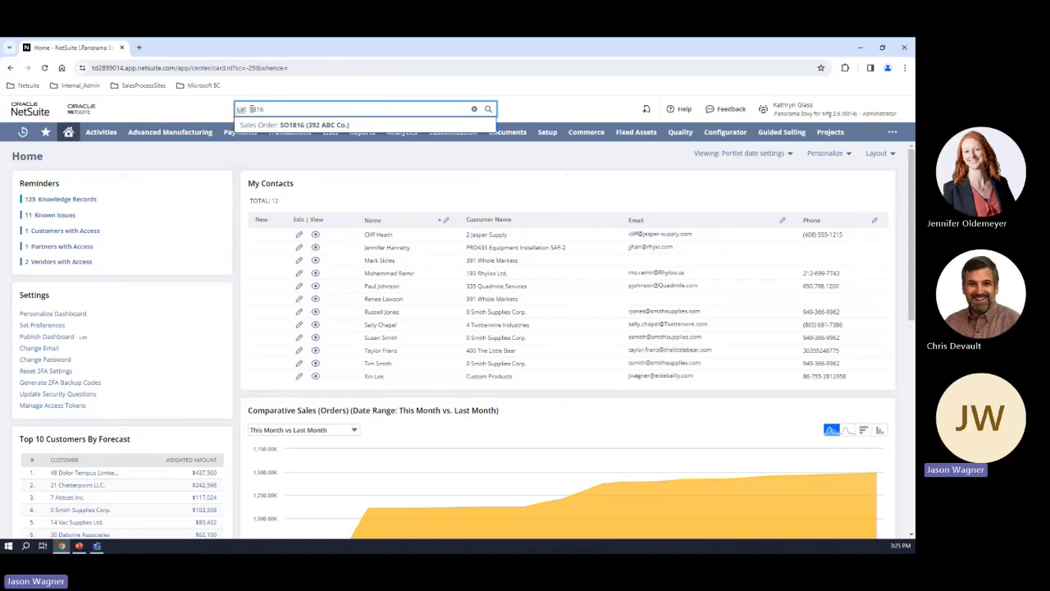
Step: Change the search prefix to "pur:" to look up the purchase order with the same number, and dismiss the results
left_click_drag(243, 110, 224, 115)
type("pur")
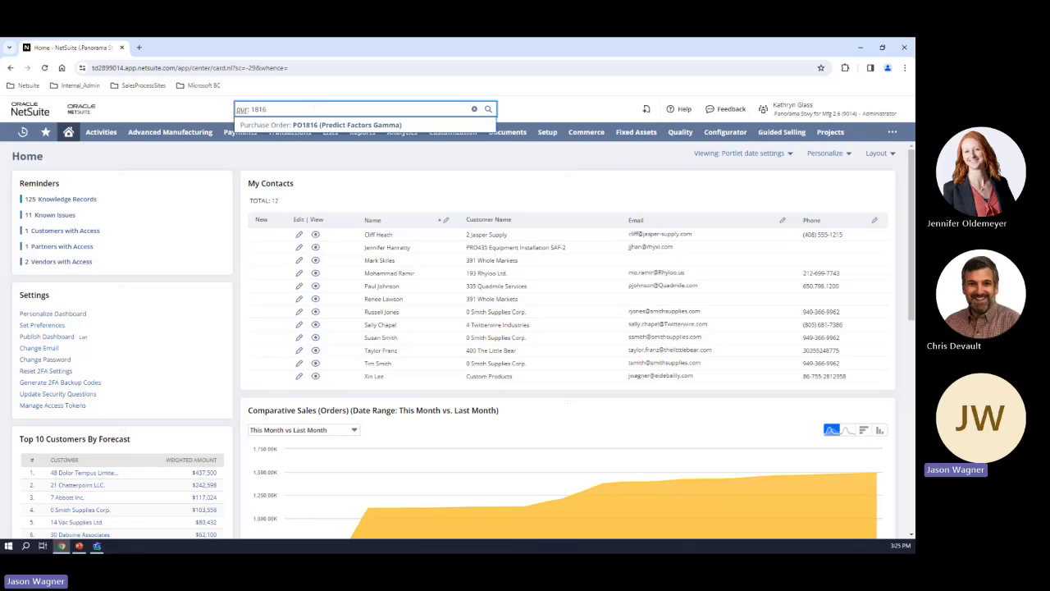
left_click(316, 157)
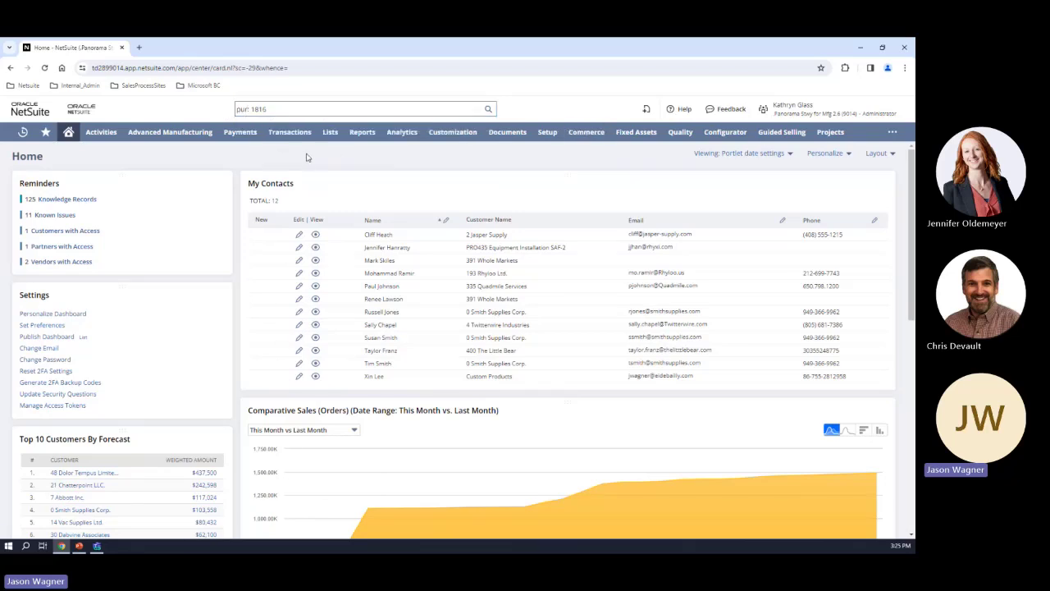
Step: Open the list of existing sales orders
mouse_move(294, 134)
mouse_move(342, 234)
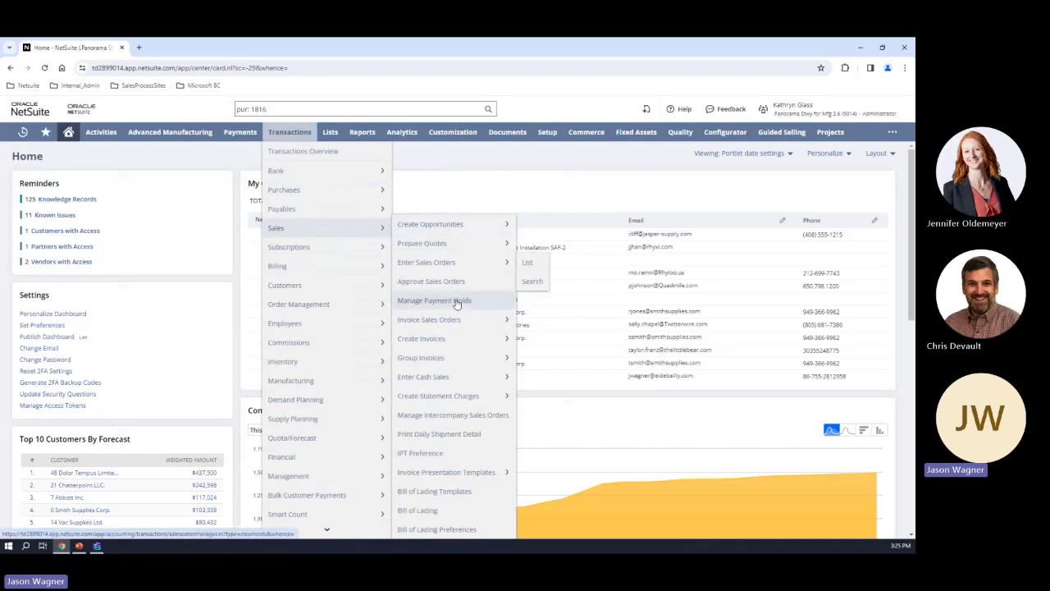
mouse_move(474, 269)
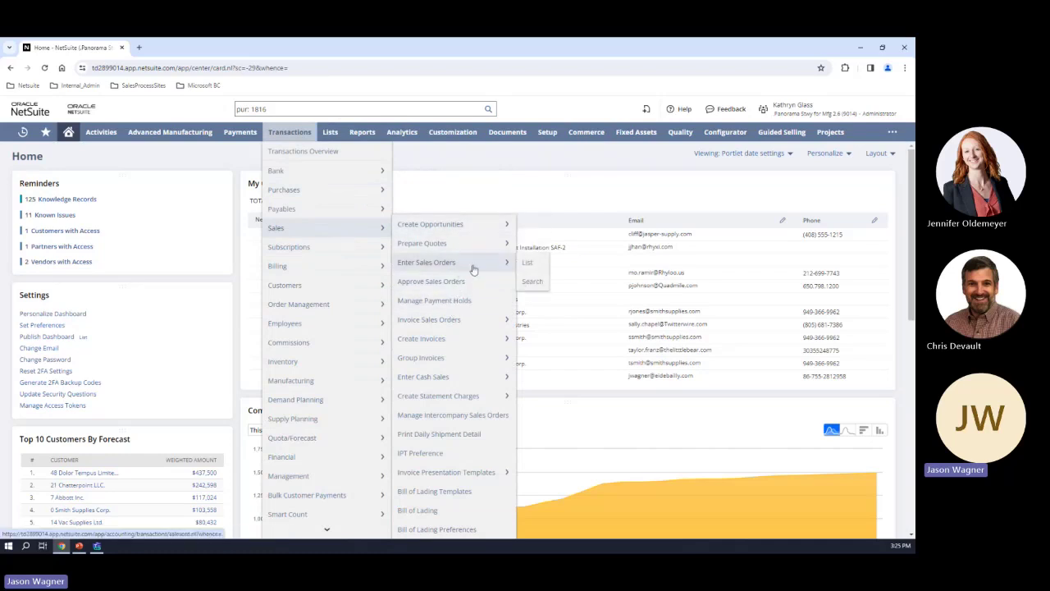
left_click(529, 262)
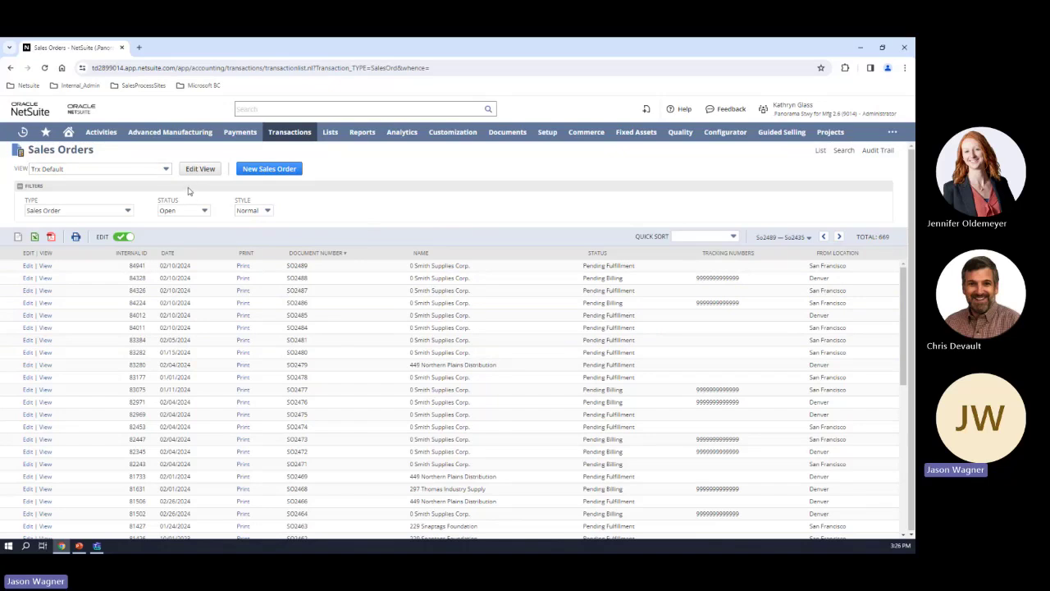
Step: Look through the views available for the sales orders list, keeping the Trx Default view
left_click(103, 169)
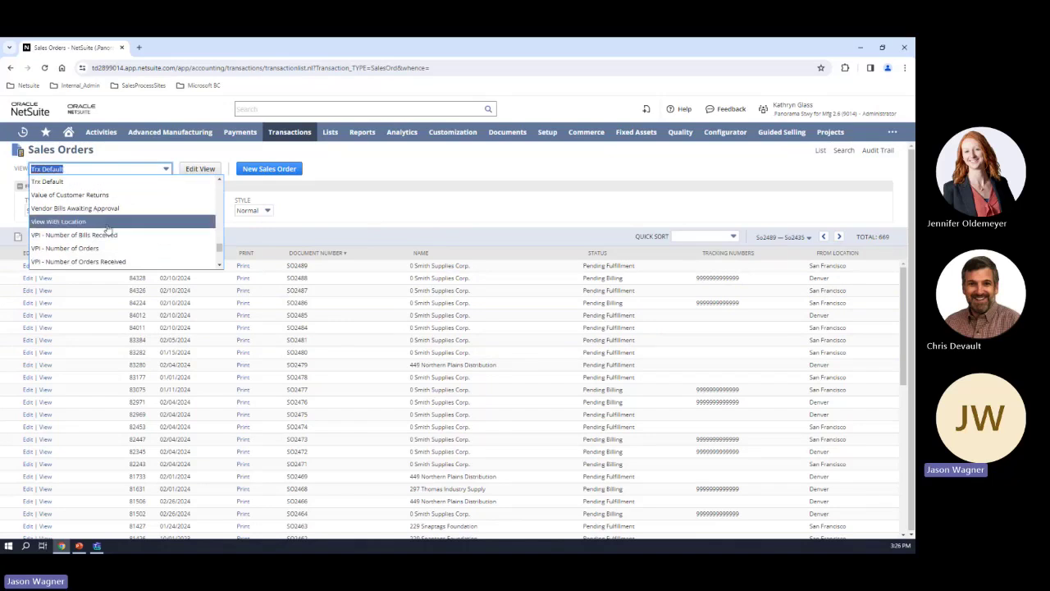
left_click(429, 169)
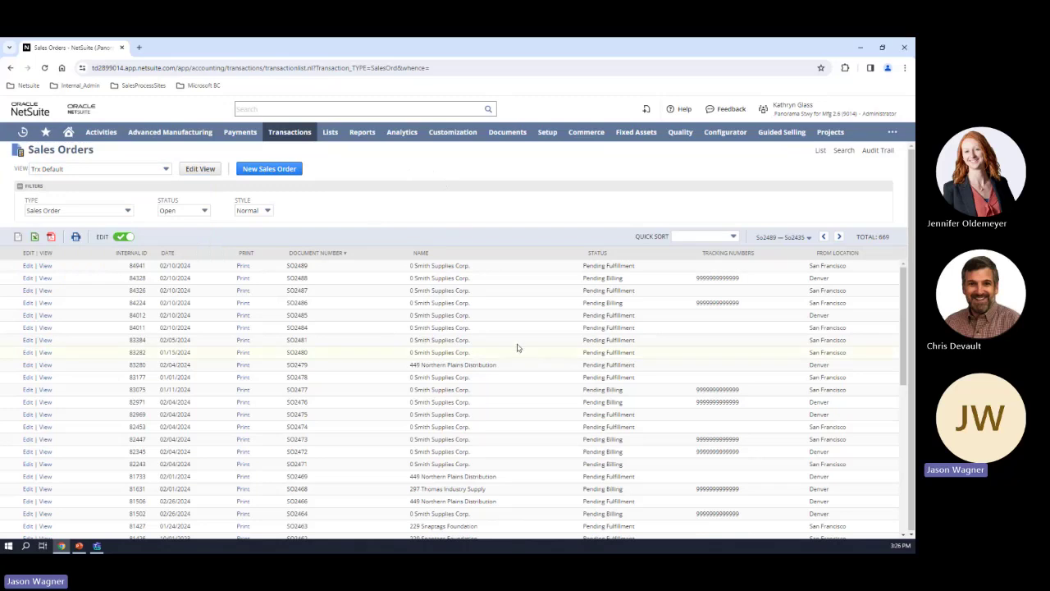
mouse_move(428, 309)
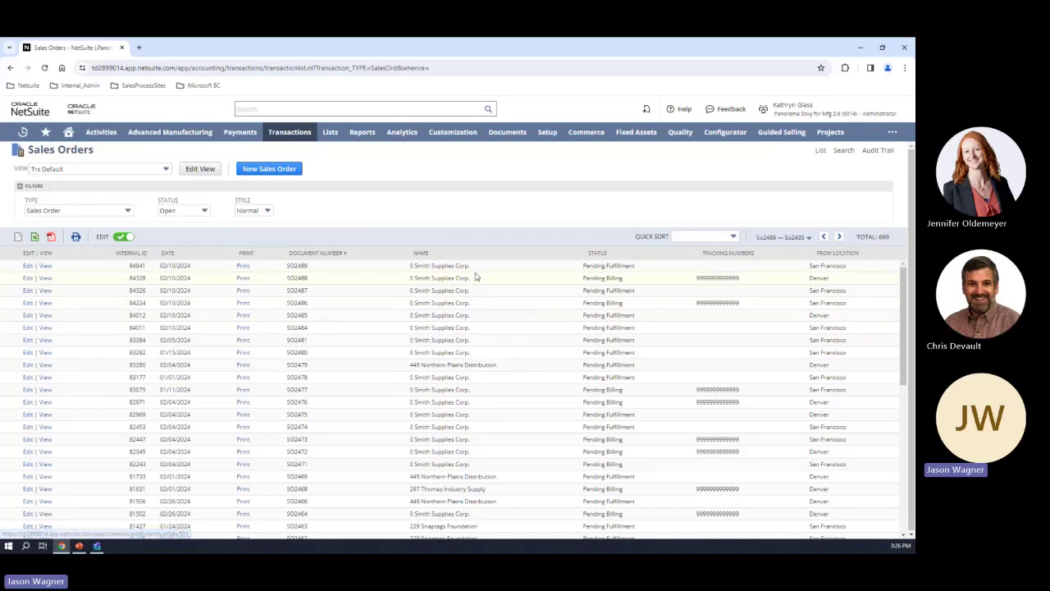
mouse_move(447, 268)
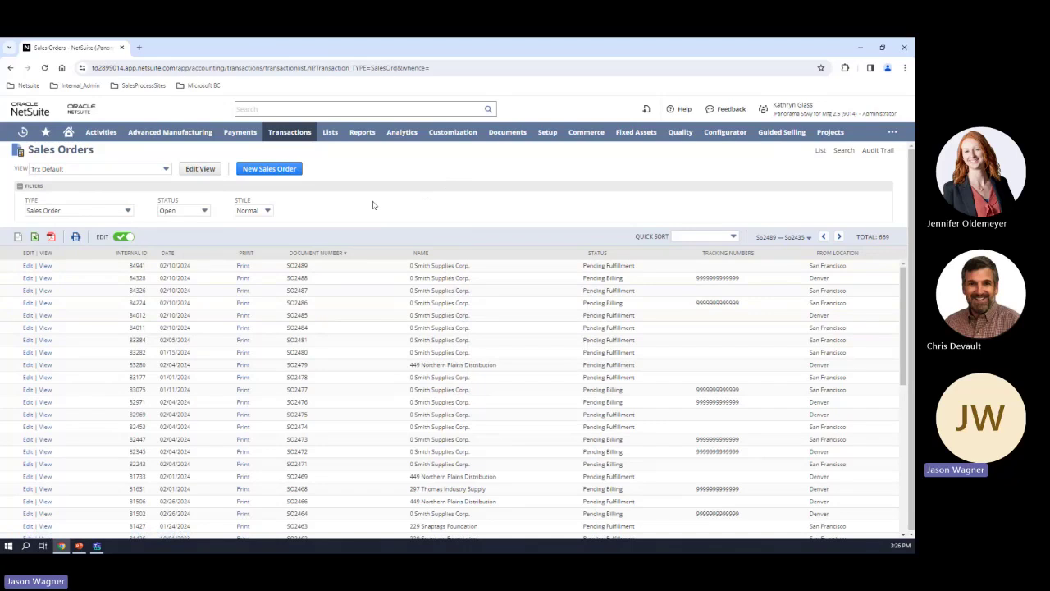
left_click(90, 168)
left_click(382, 179)
Step: Collapse the sales order list's filters and find the order number within the page
left_click(465, 187)
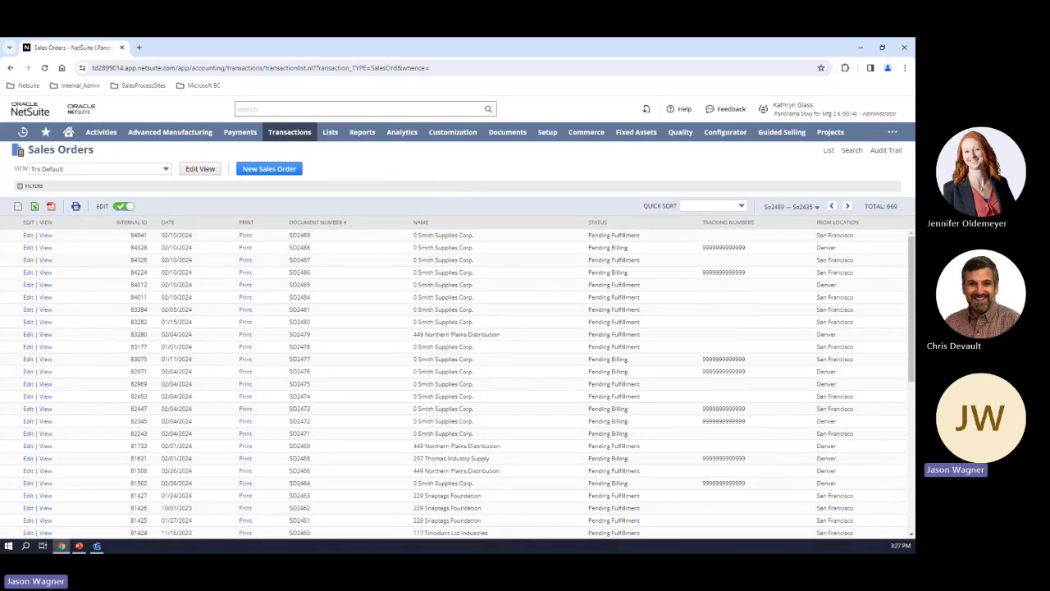
key("ctrl+f")
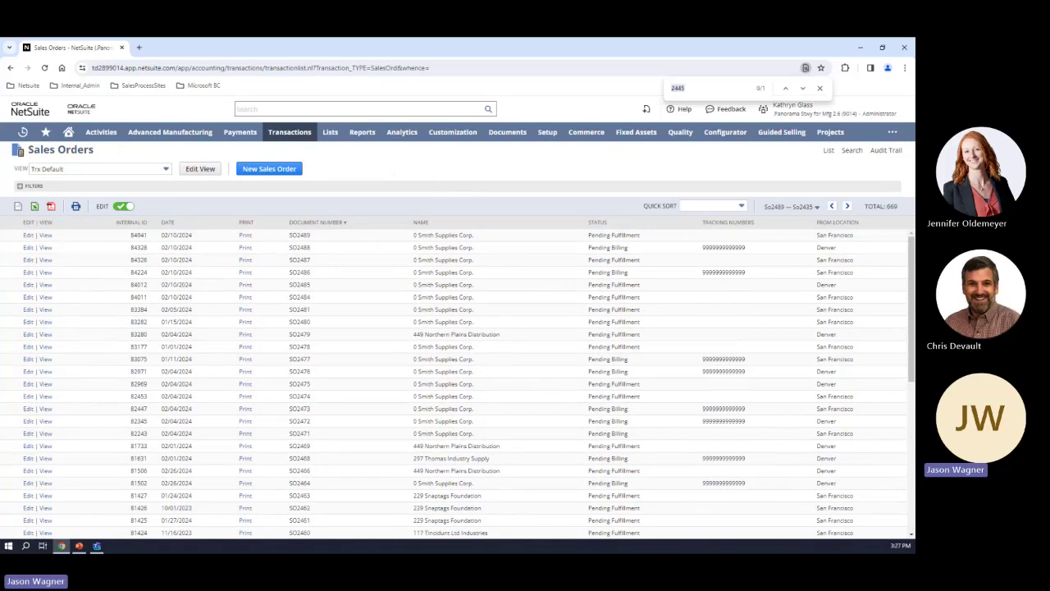
type("2445")
key("BackSpace")
type("45")
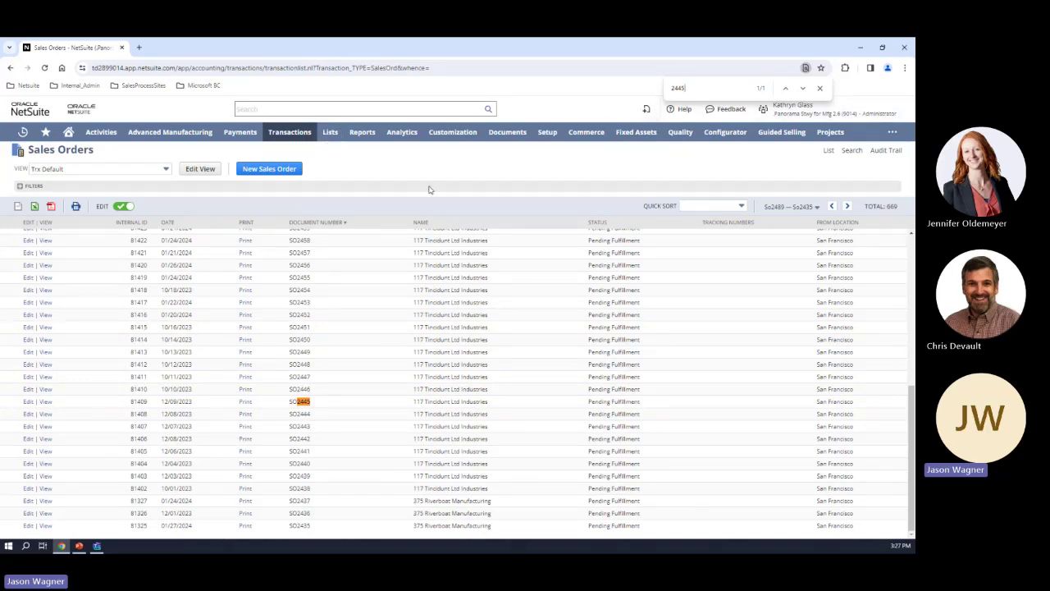
Step: Open the list of workflows and open the Requisition Approval workflow for editing
mouse_move(457, 346)
mouse_move(464, 135)
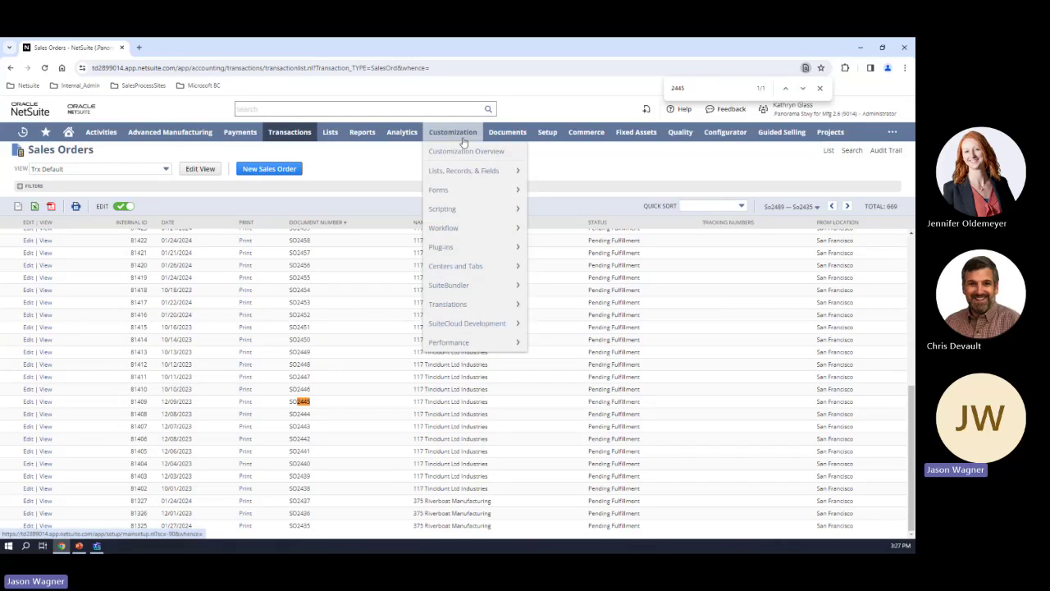
mouse_move(474, 231)
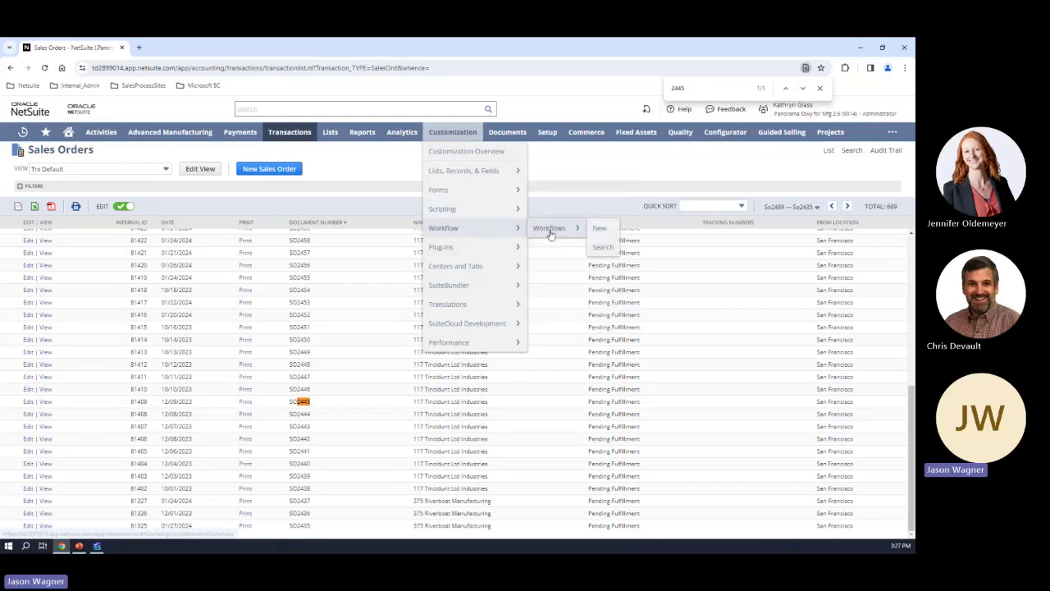
left_click(551, 229)
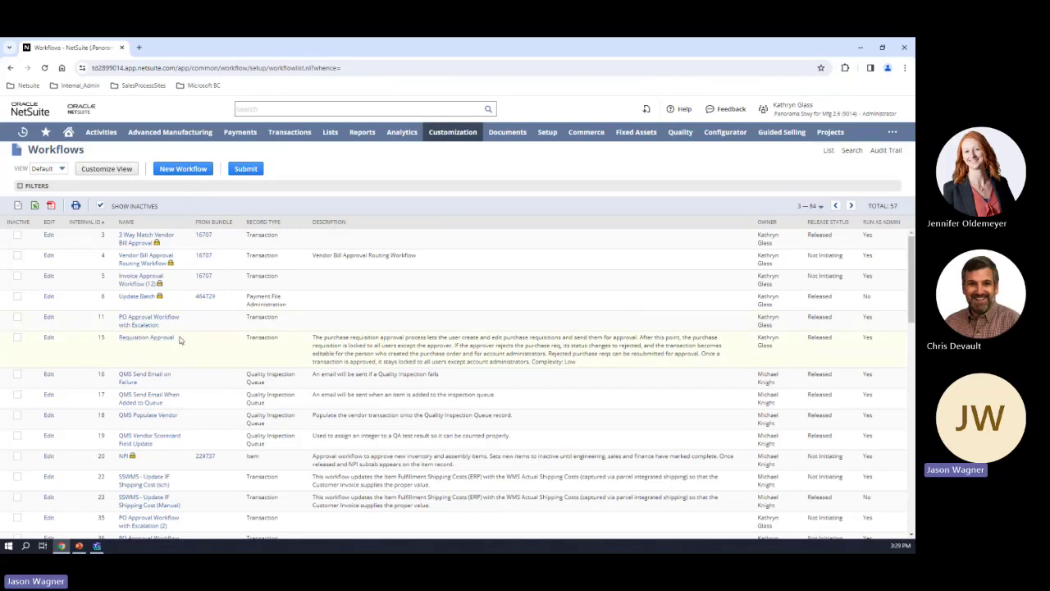
left_click(49, 338)
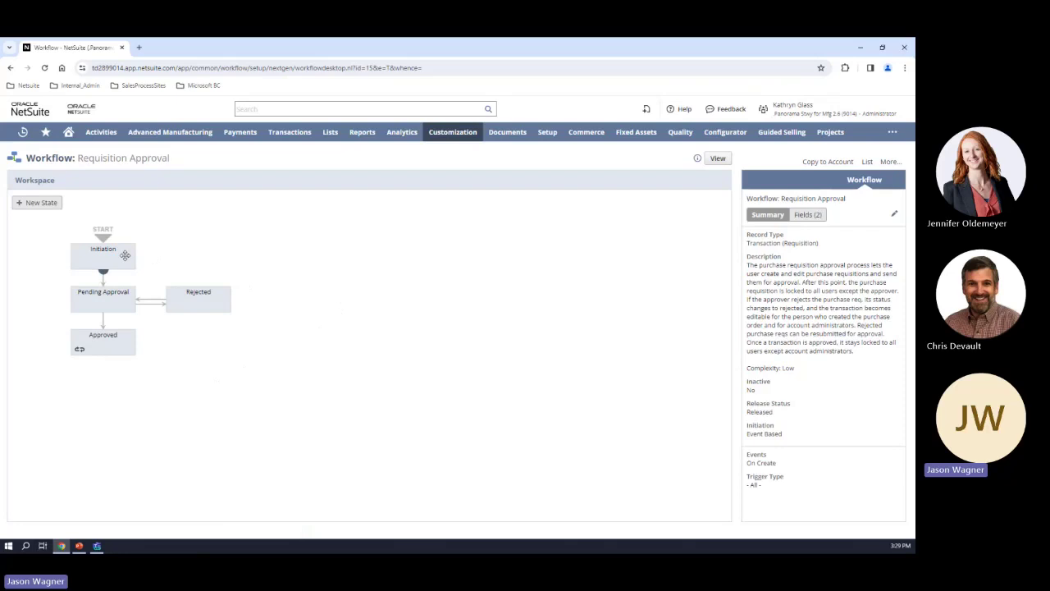
Step: Examine the Initiation state's entry, exit and record-load actions in the Requisition Approval workflow
left_click(125, 255)
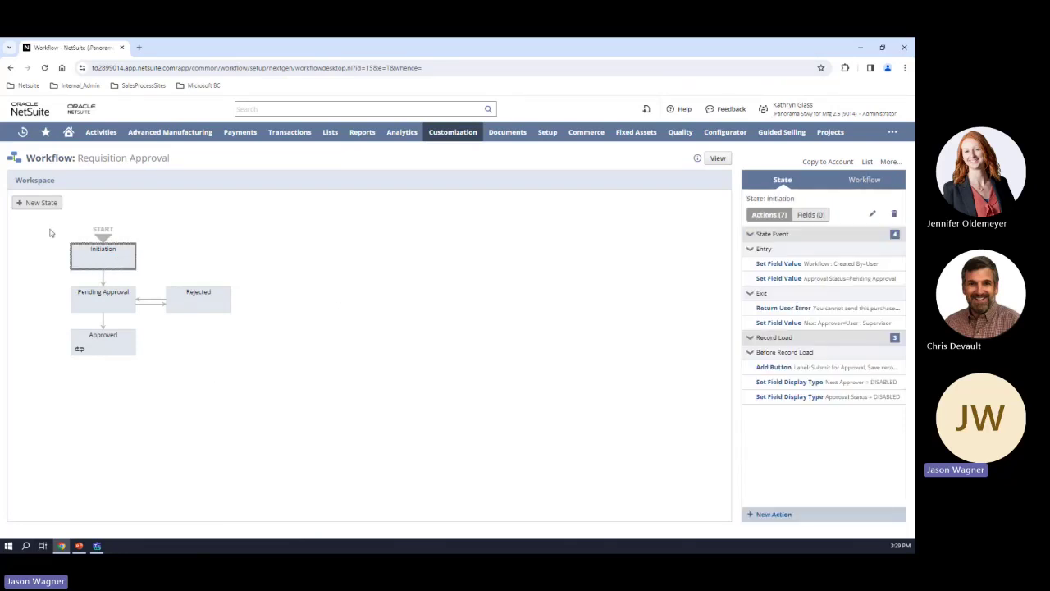
mouse_move(107, 261)
left_click_drag(78, 159, 123, 159)
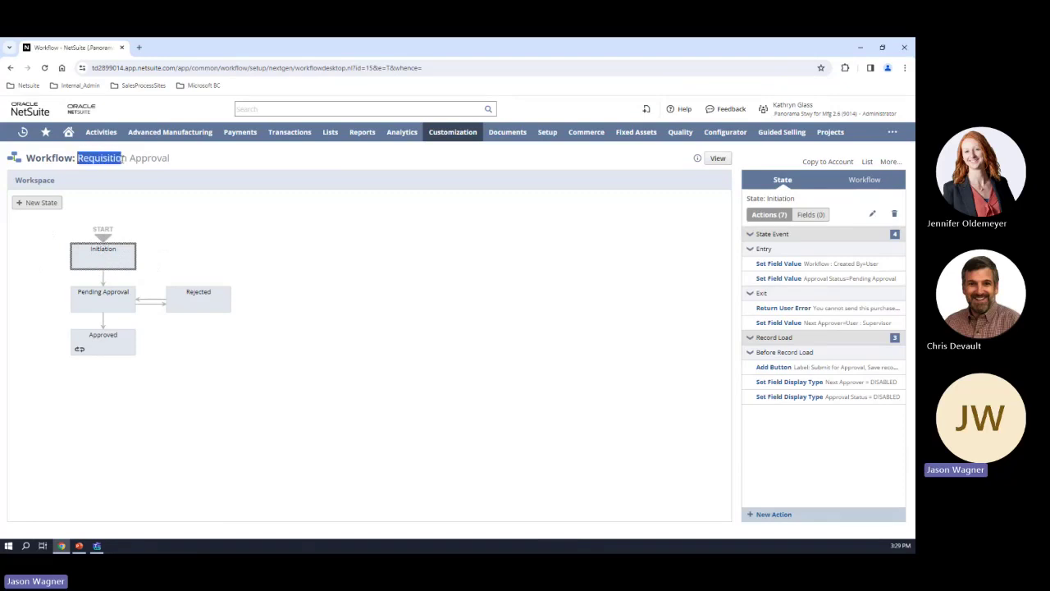
left_click(570, 312)
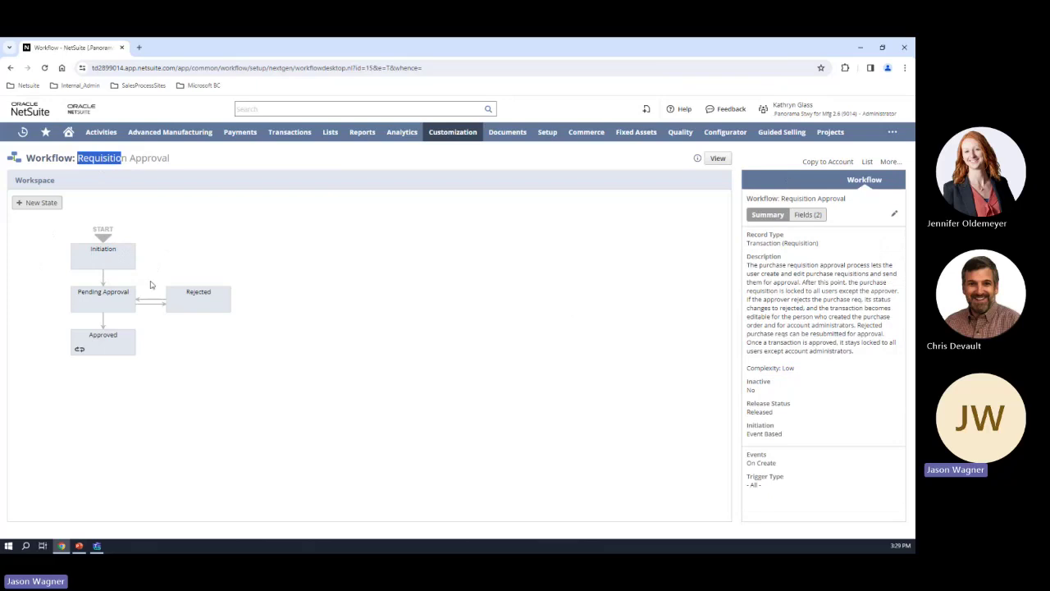
left_click(114, 257)
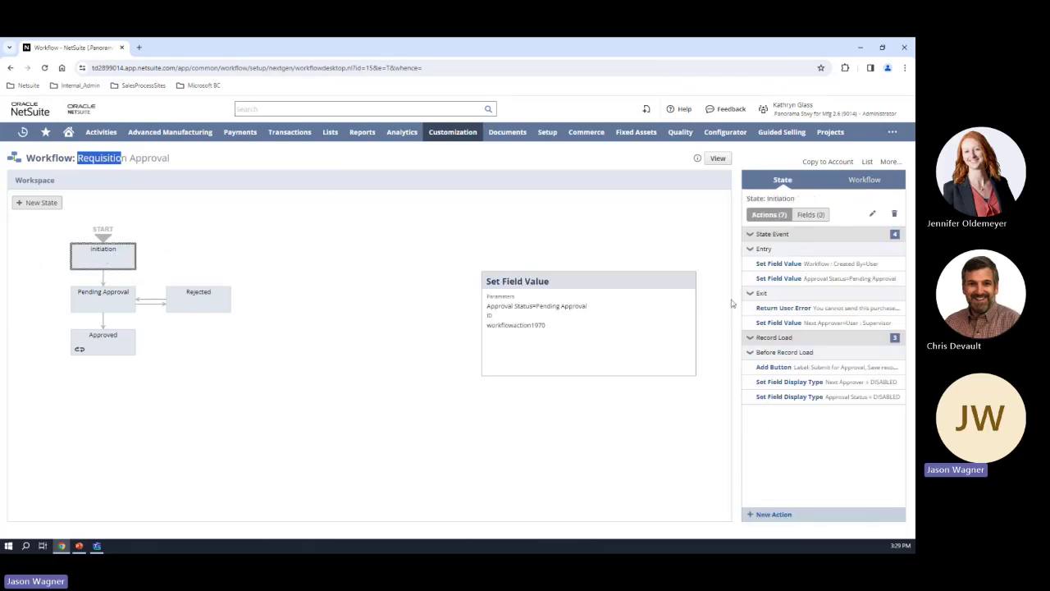
mouse_move(772, 267)
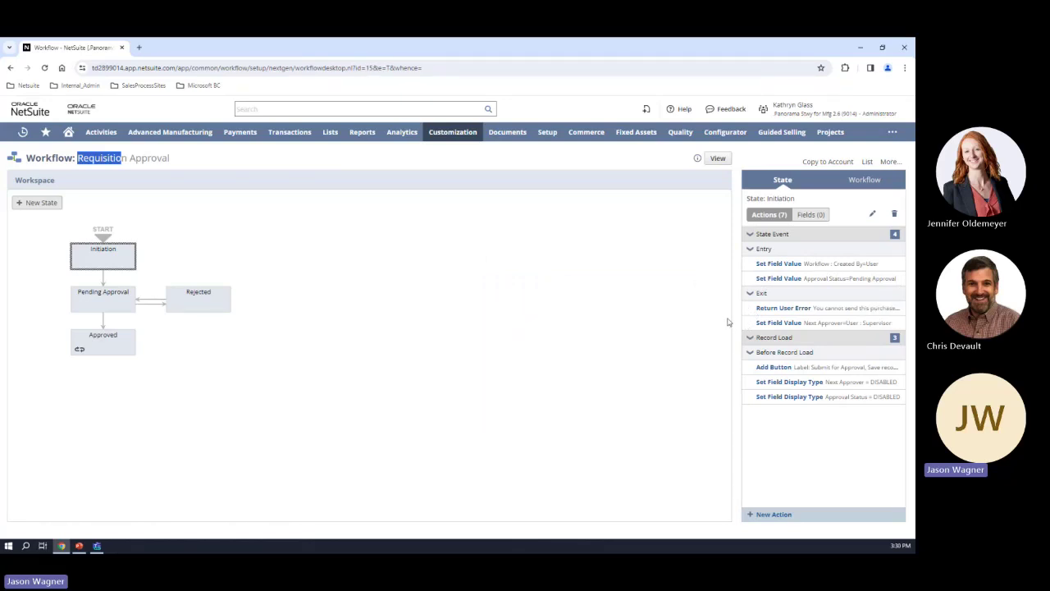
mouse_move(775, 310)
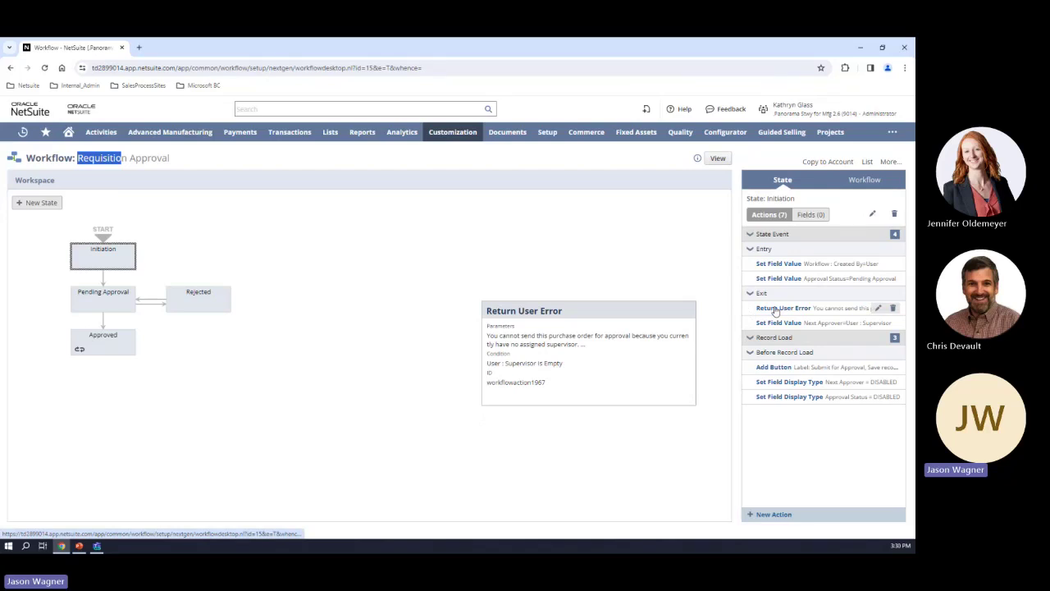
mouse_move(779, 327)
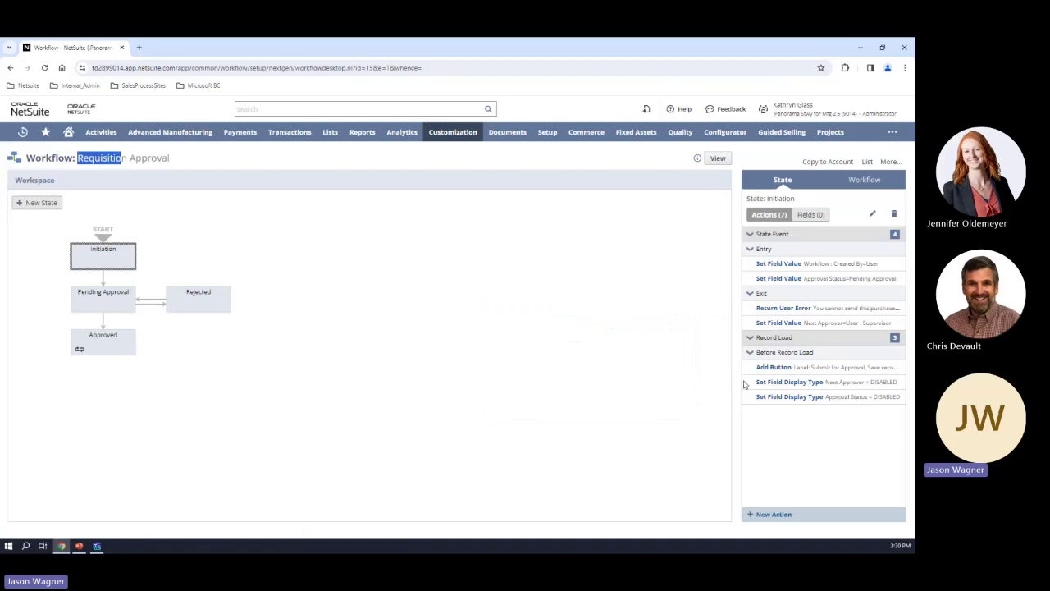
mouse_move(830, 369)
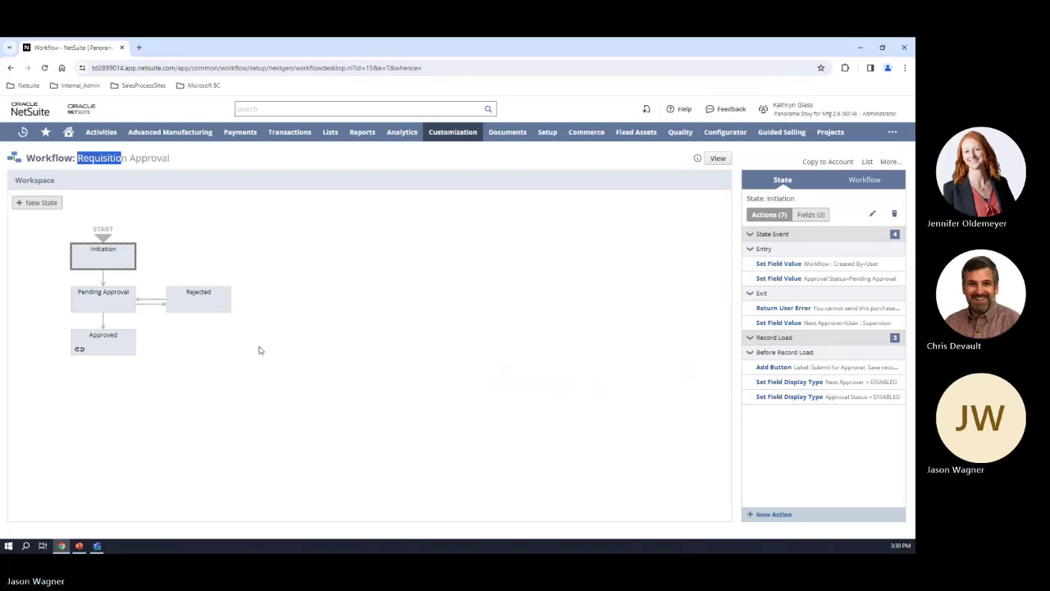
Step: Review the sender, recipient, subject and body settings of the Approved state's Send Email action, closing it without saving
left_click(109, 344)
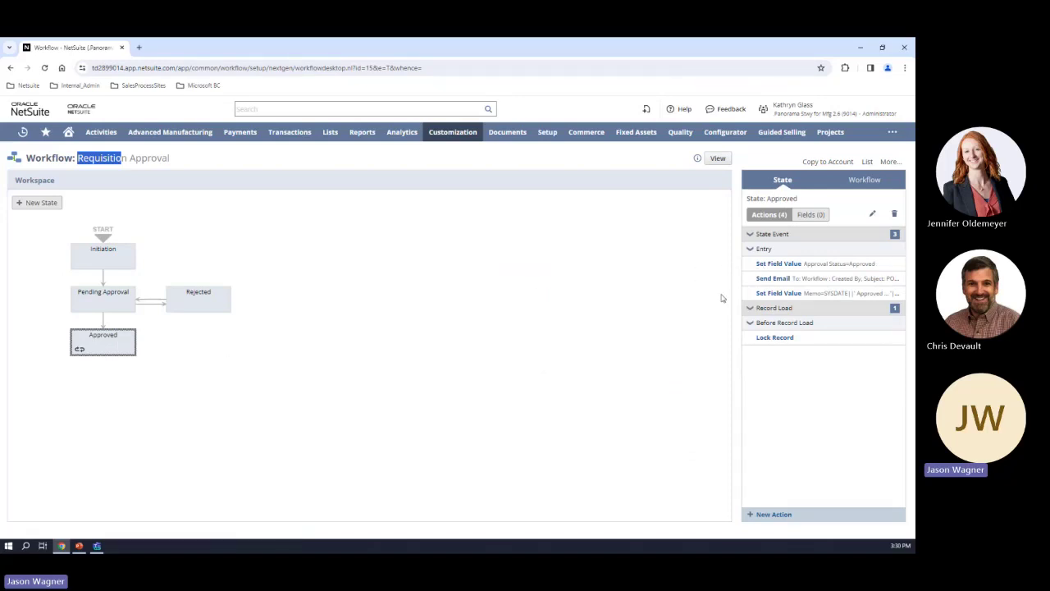
mouse_move(763, 282)
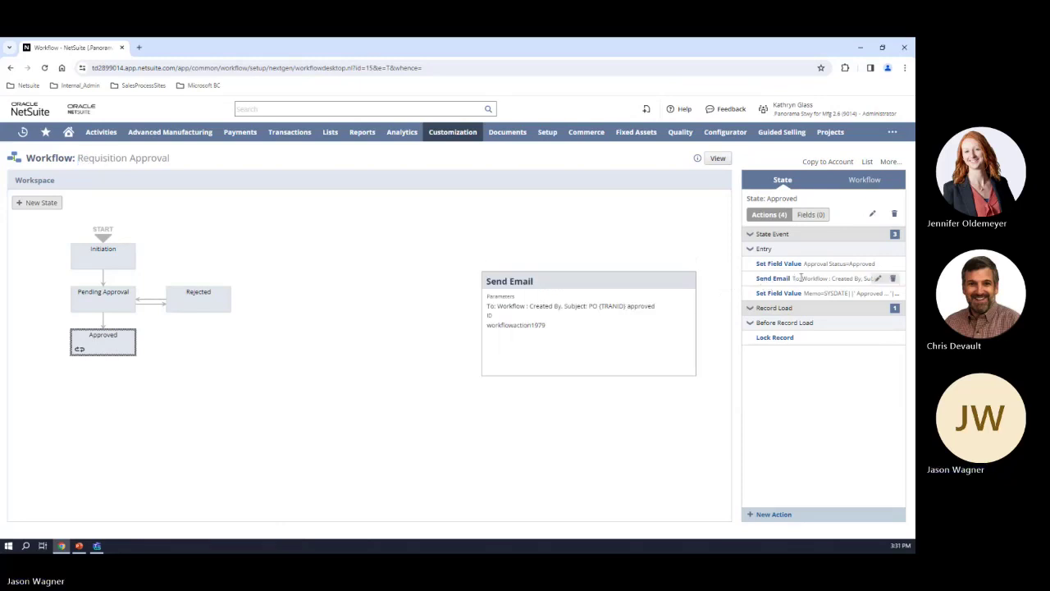
left_click(878, 279)
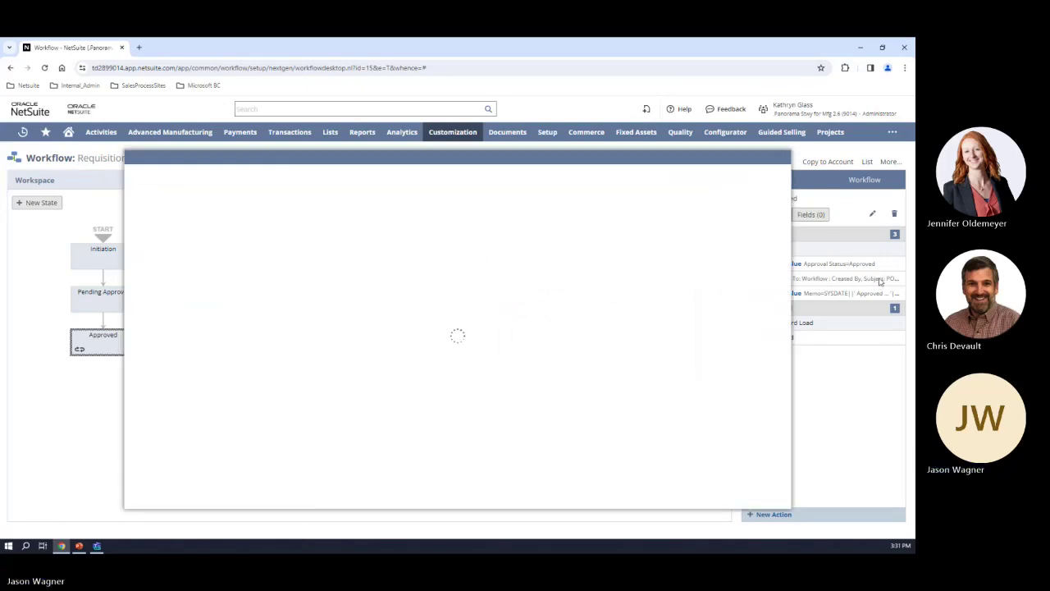
scroll(291, 326, "down", 1)
scroll(290, 326, "down", 5)
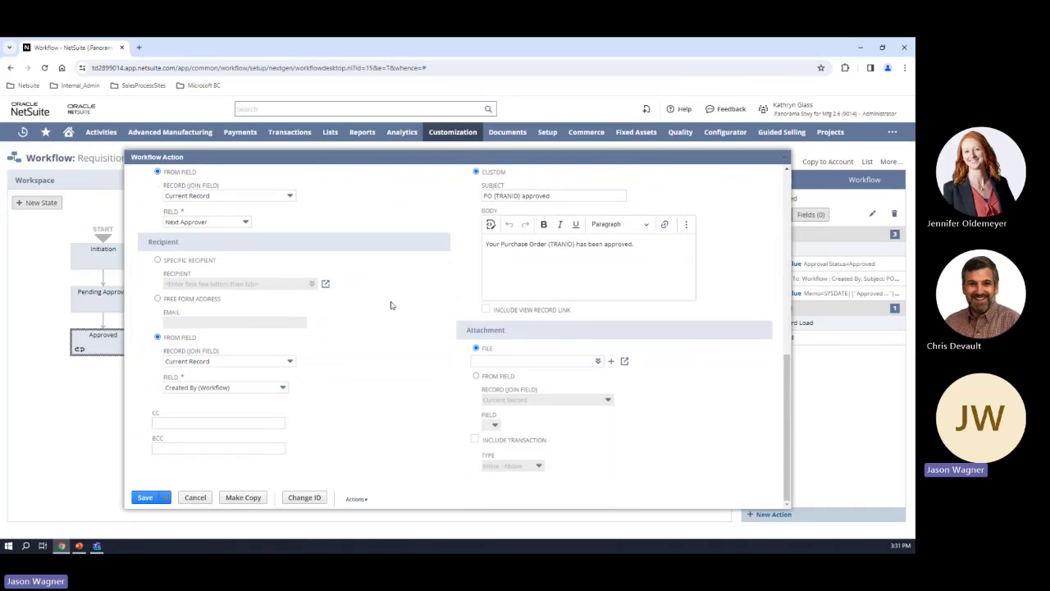
left_click_drag(486, 243, 574, 244)
left_click(640, 242)
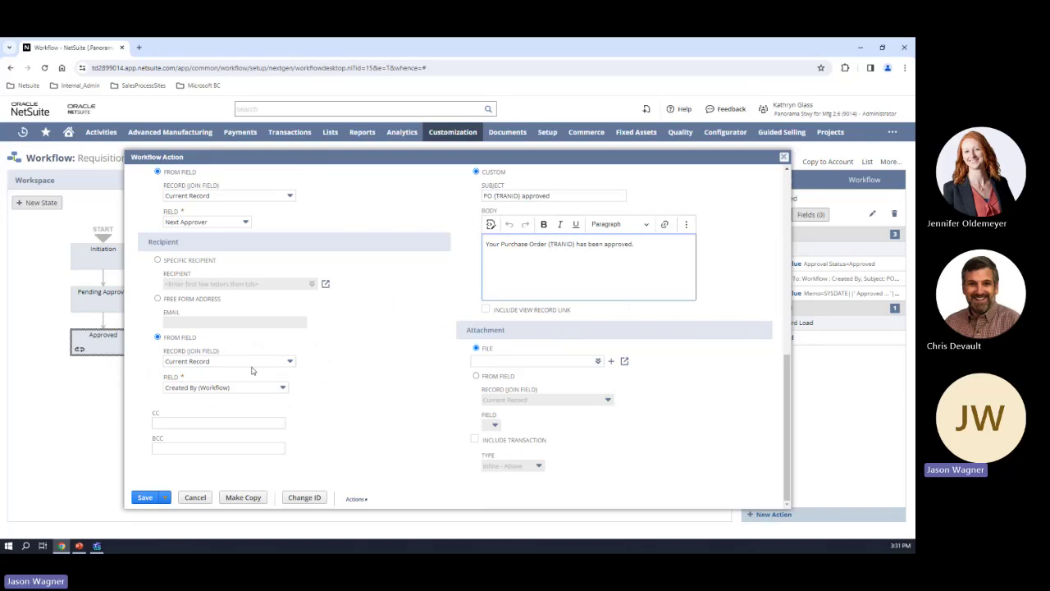
left_click(196, 498)
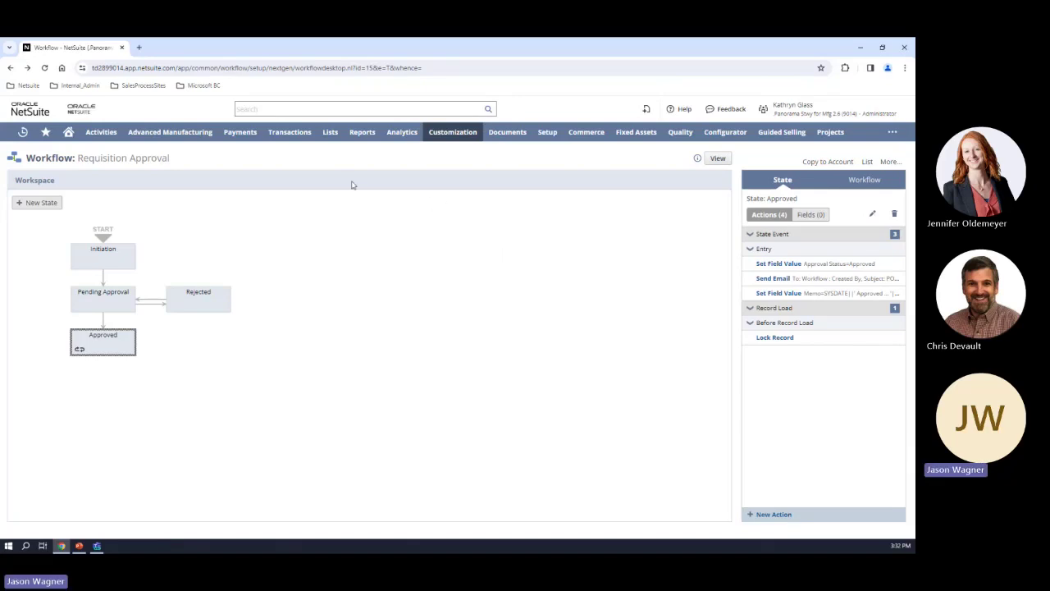
Step: Run the saved report A/R Aging Detail With Sales Rep
mouse_move(369, 141)
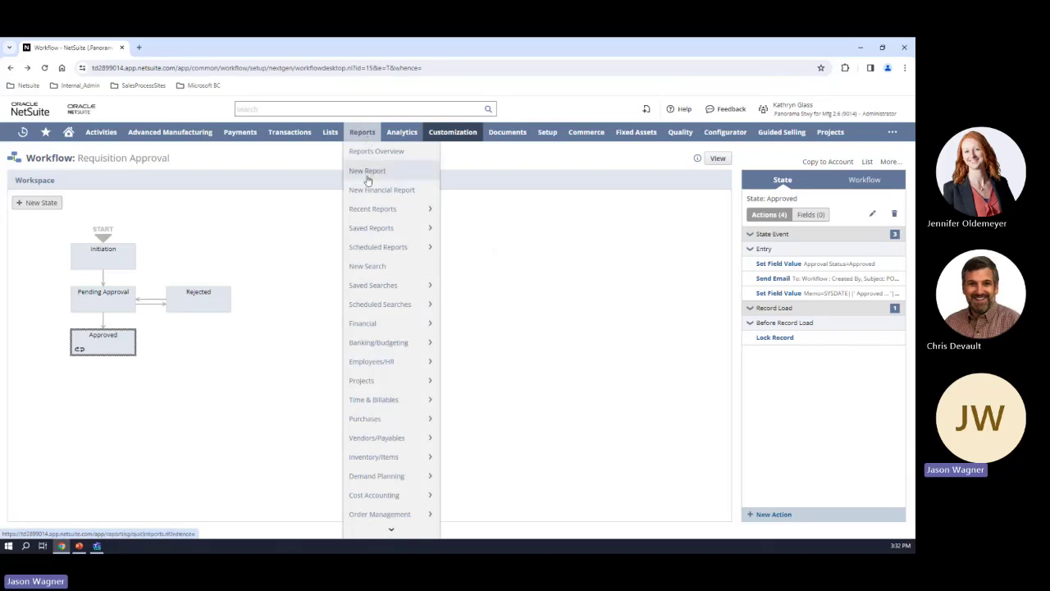
mouse_move(386, 227)
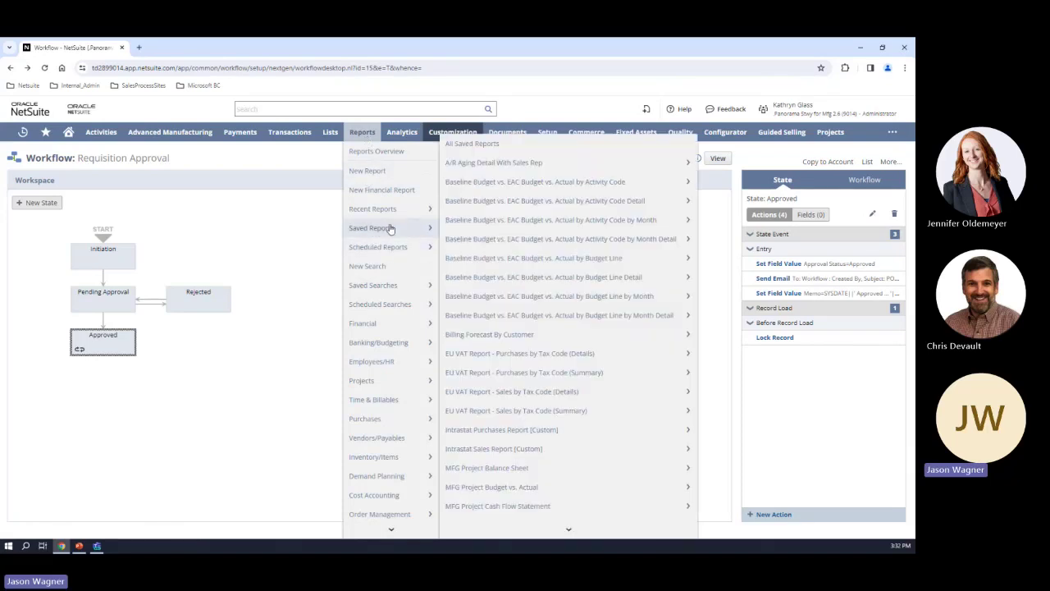
mouse_move(469, 165)
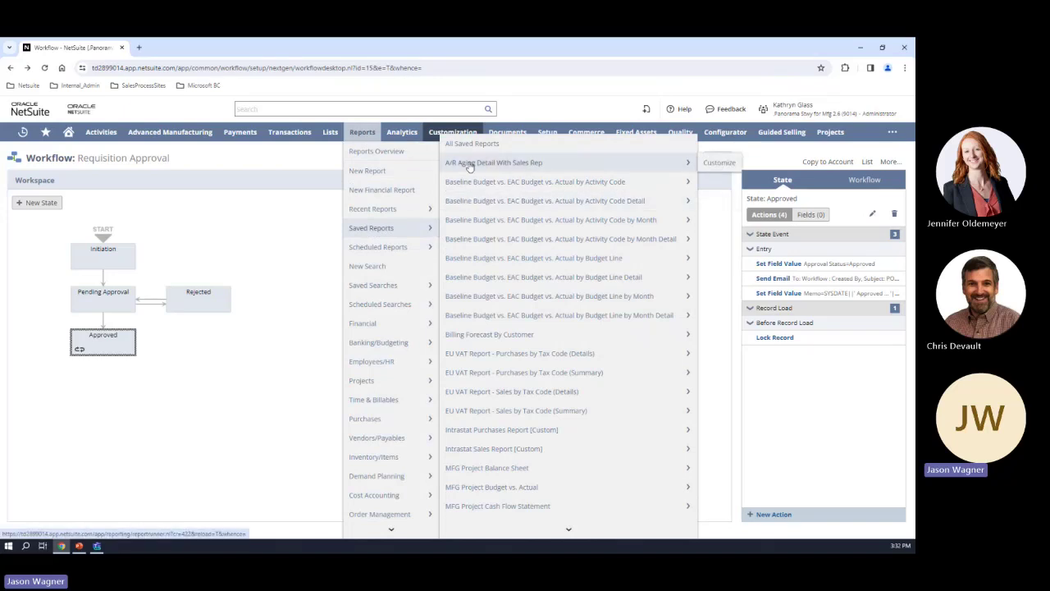
left_click(520, 169)
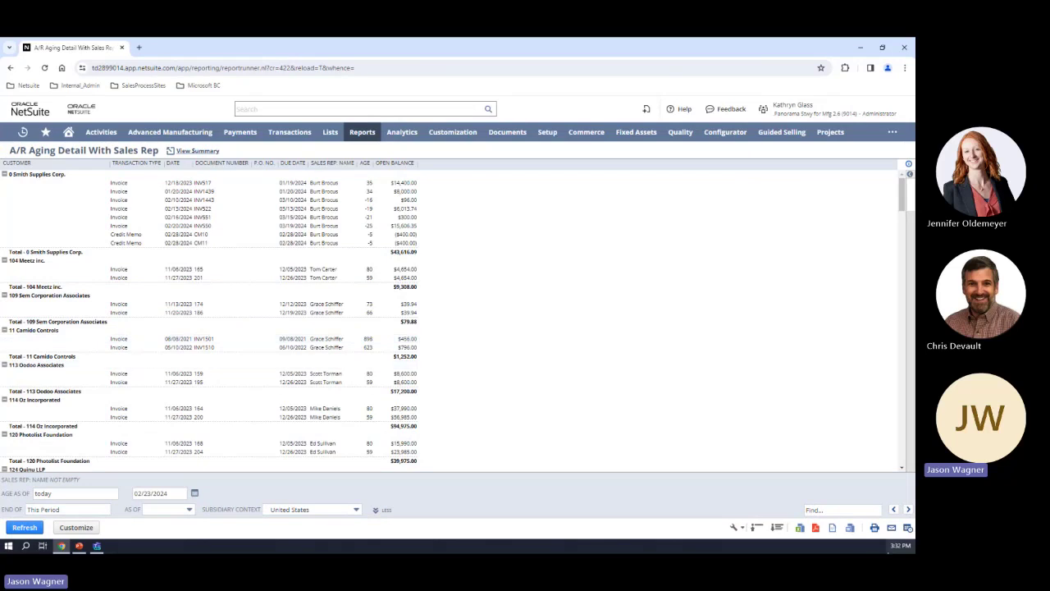
Step: Start a schedule for the report and name it "A/R Aging Detail With Sales Rep Weekly"
left_click(909, 529)
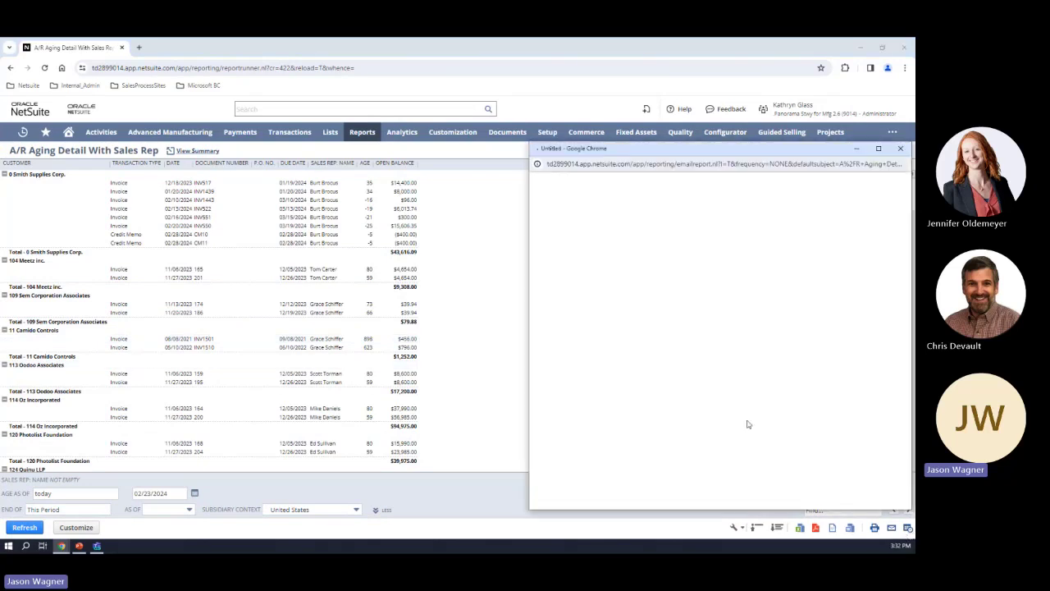
left_click_drag(695, 153, 472, 116)
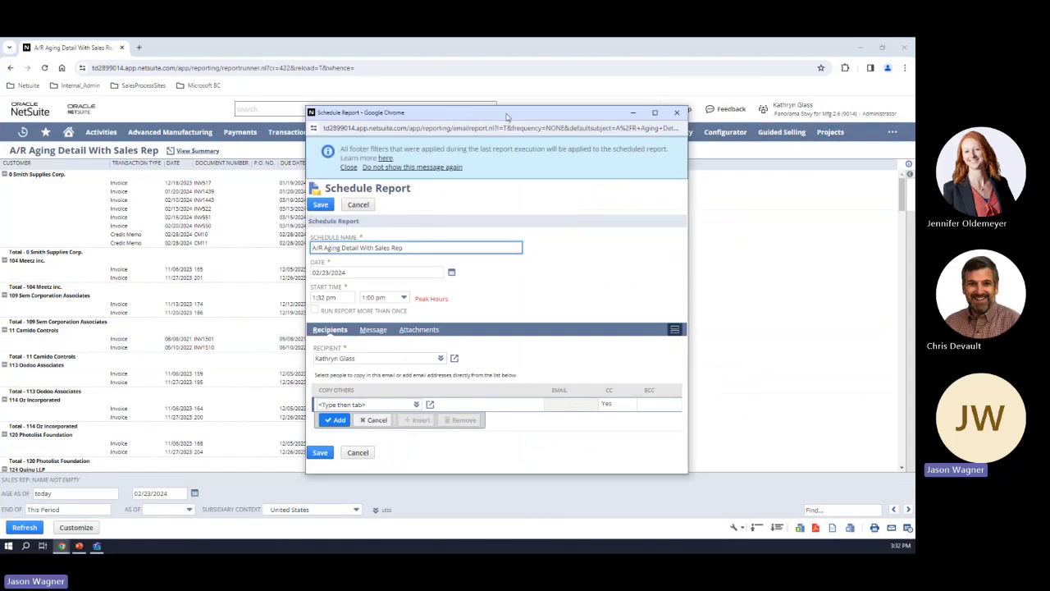
left_click_drag(509, 115, 365, 68)
left_click(301, 201)
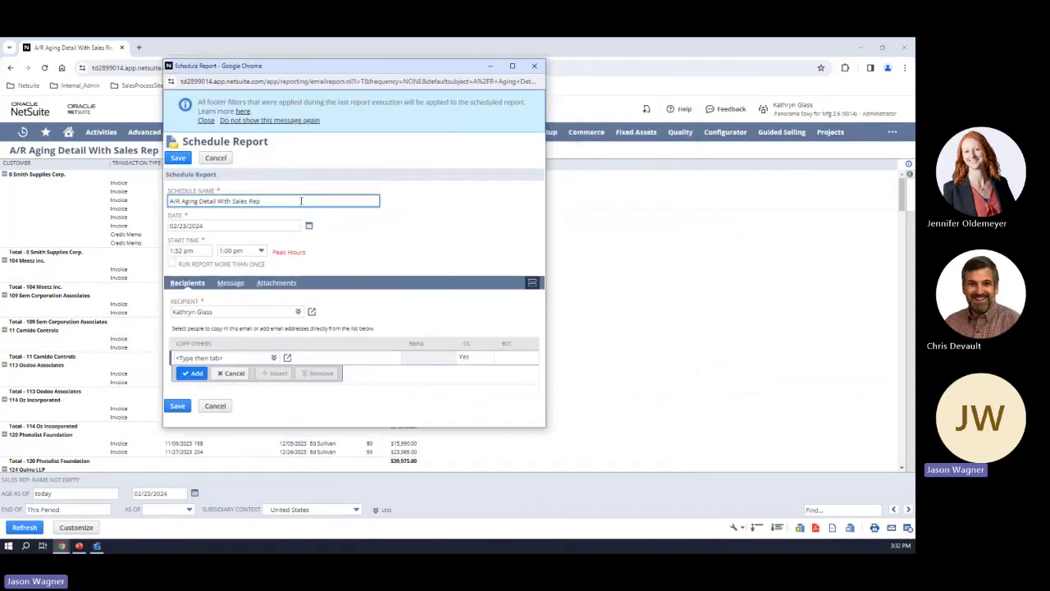
type("Weekly")
key("Tab")
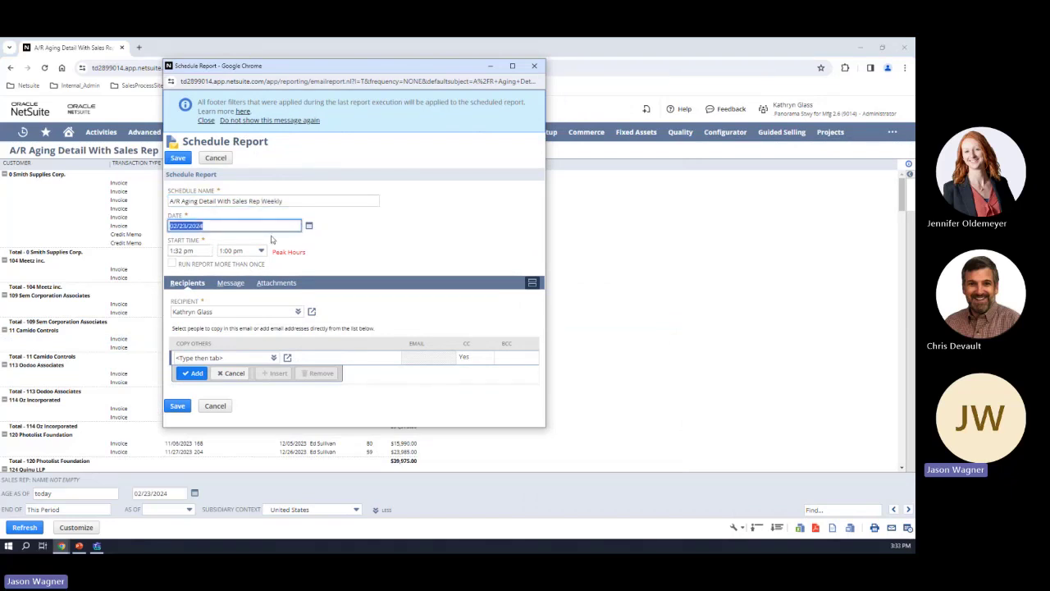
Step: Set the report schedule's date to 02/26/2024 and start time to 8:00 am, and enable running the report more than once
left_click(308, 226)
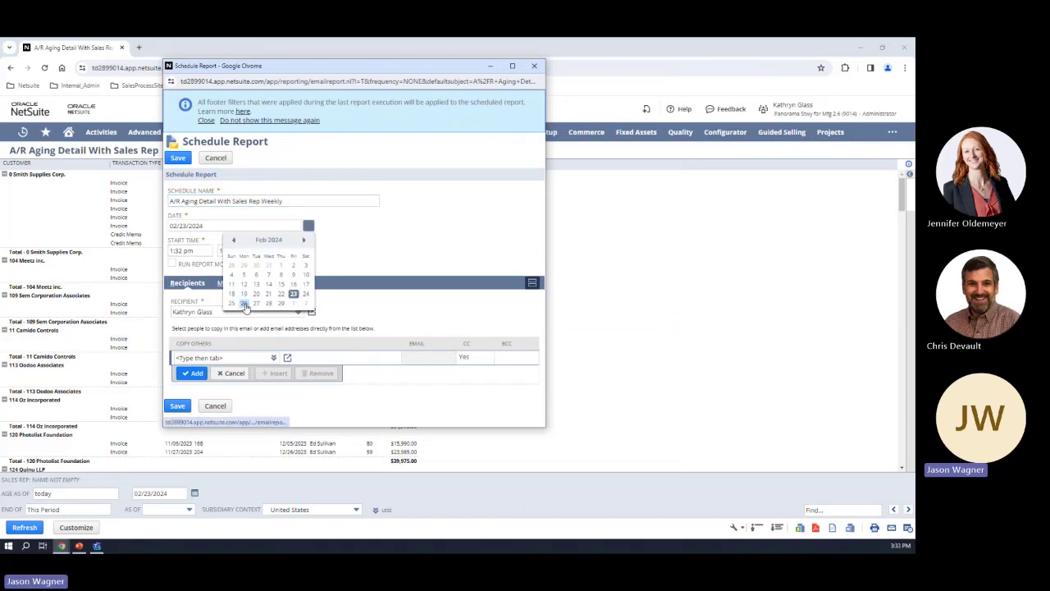
left_click(244, 303)
left_click(309, 226)
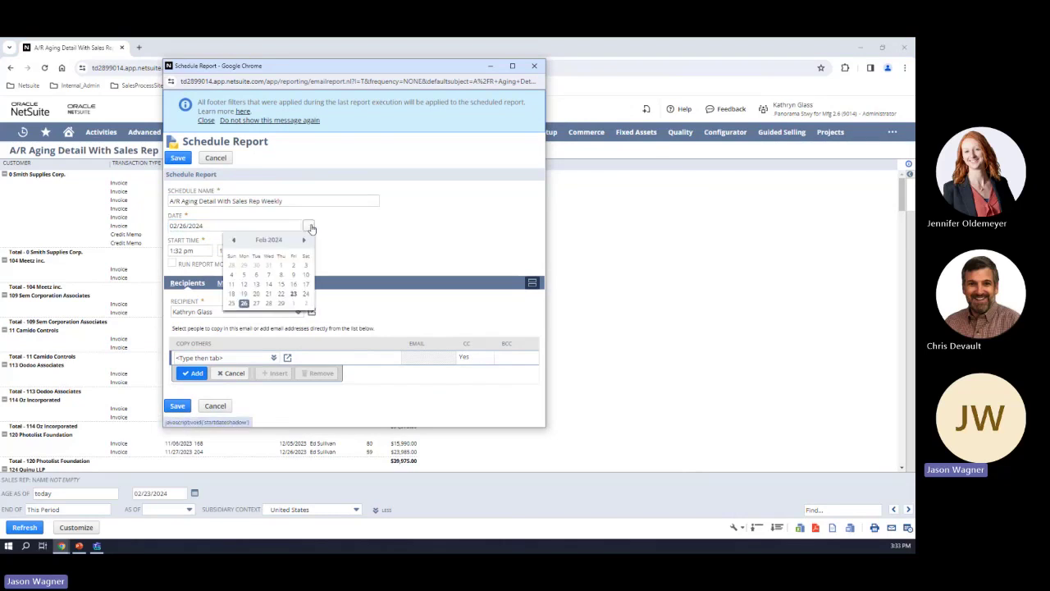
left_click(244, 303)
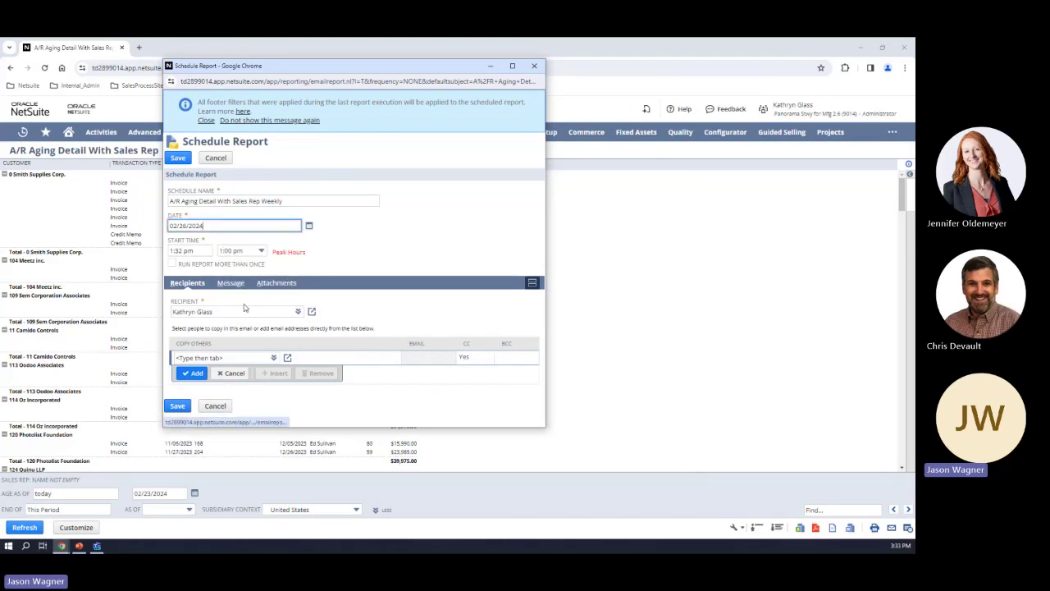
left_click(250, 251)
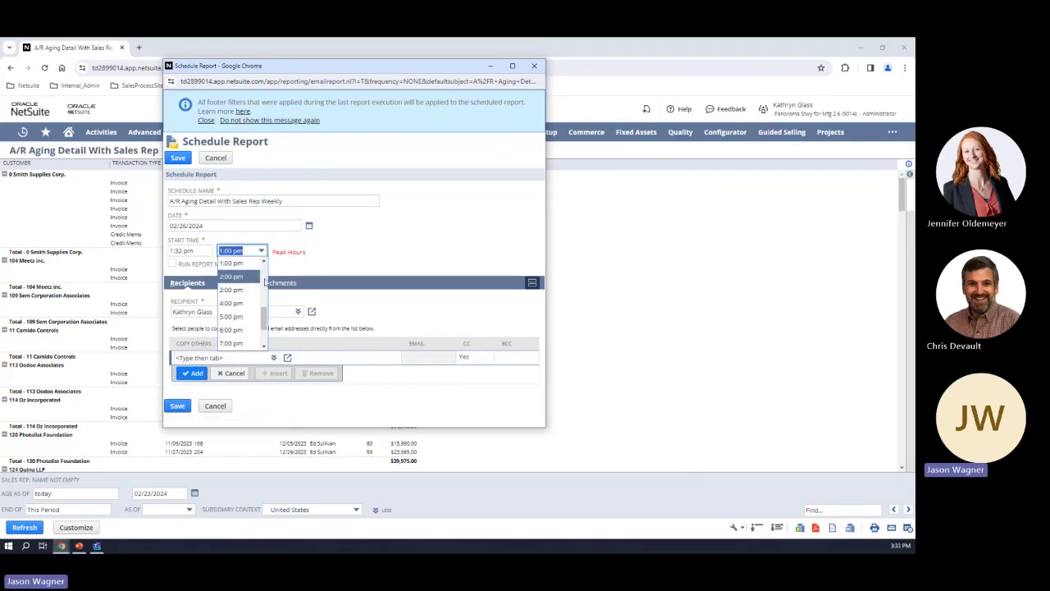
left_click(249, 279)
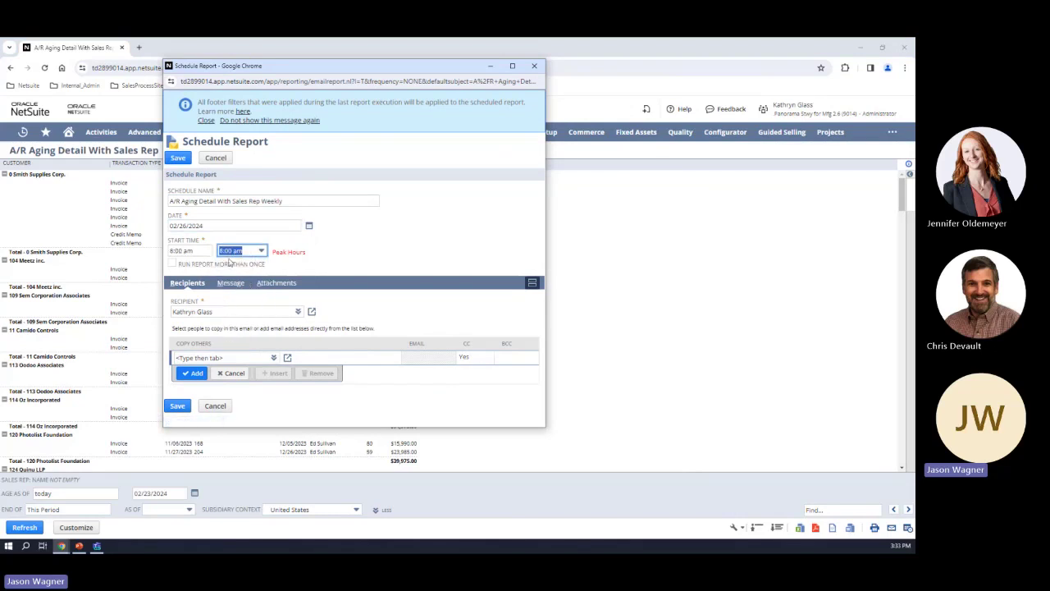
left_click(173, 264)
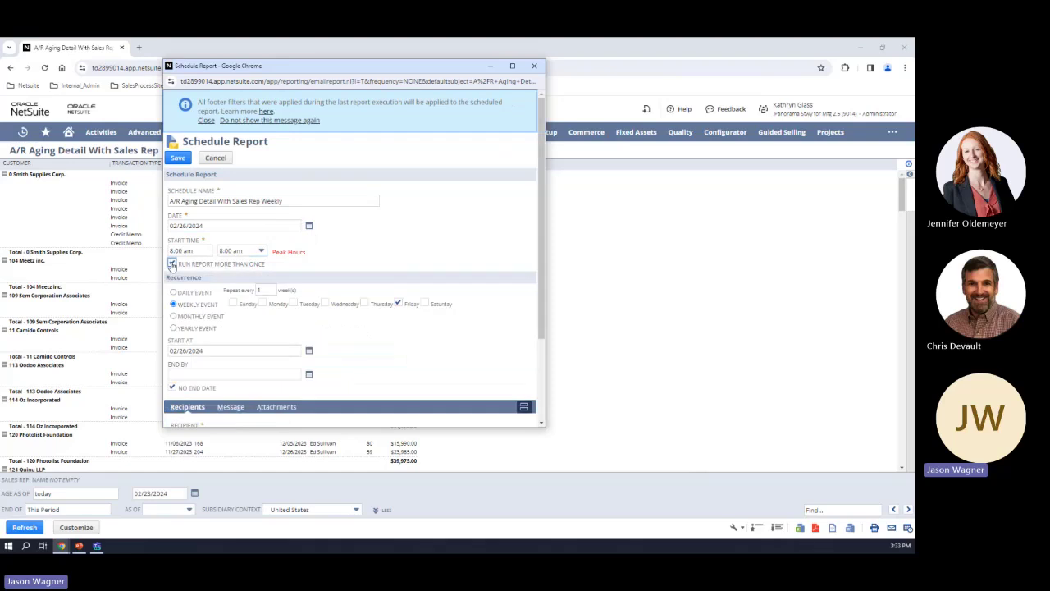
Step: Change the report schedule's weekly recurrence day from Friday to Monday
left_click(262, 303)
left_click(398, 303)
Step: Review the report schedule's email subject, message body and recipient settings, closing the schedule without saving
scroll(218, 364, "down", 3)
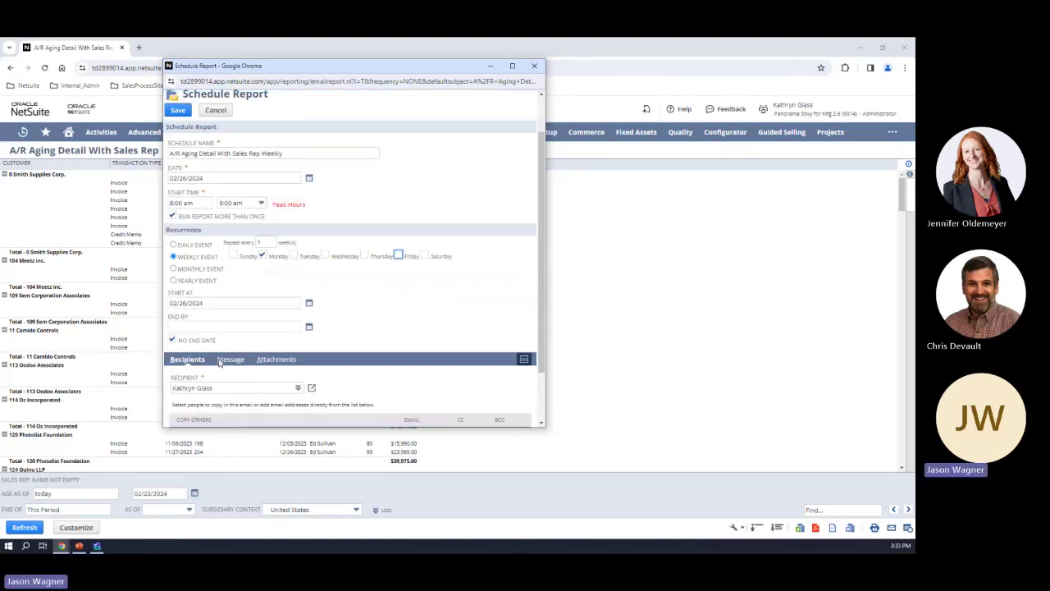
left_click(237, 295)
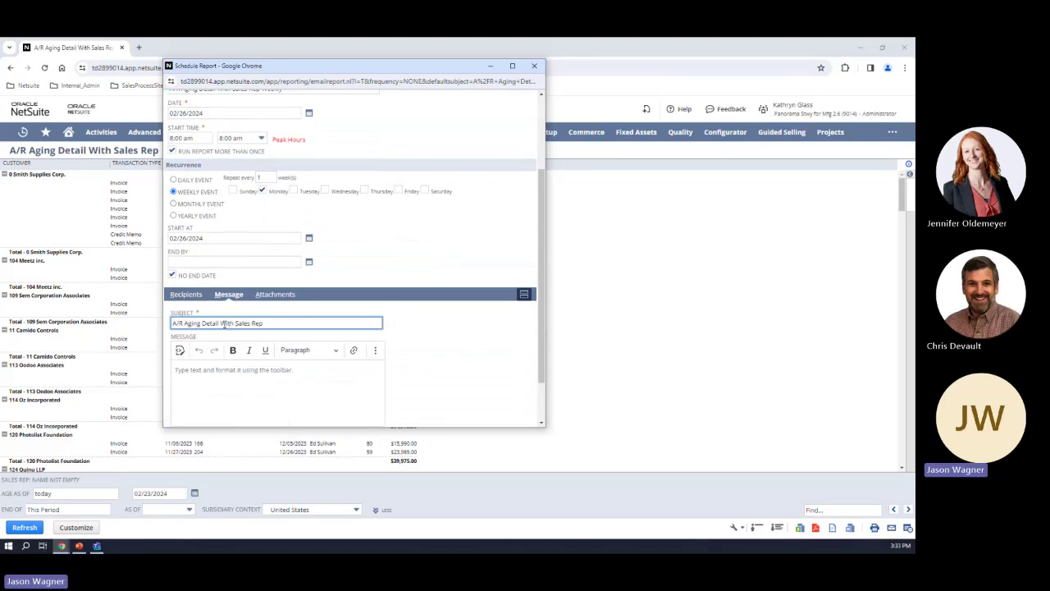
left_click(277, 371)
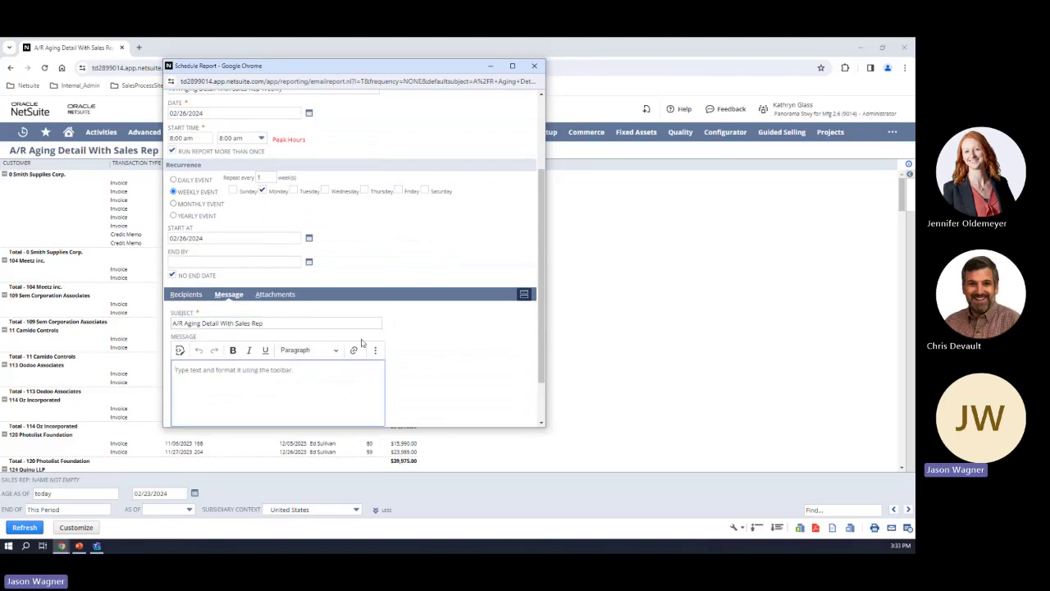
scroll(361, 343, "down", 1)
left_click(195, 248)
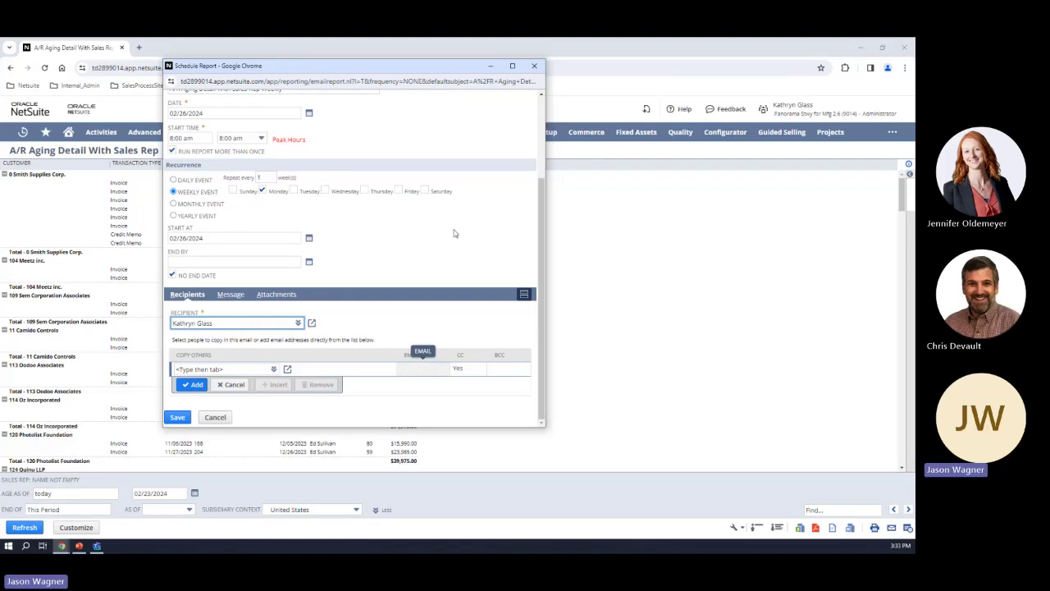
left_click(534, 66)
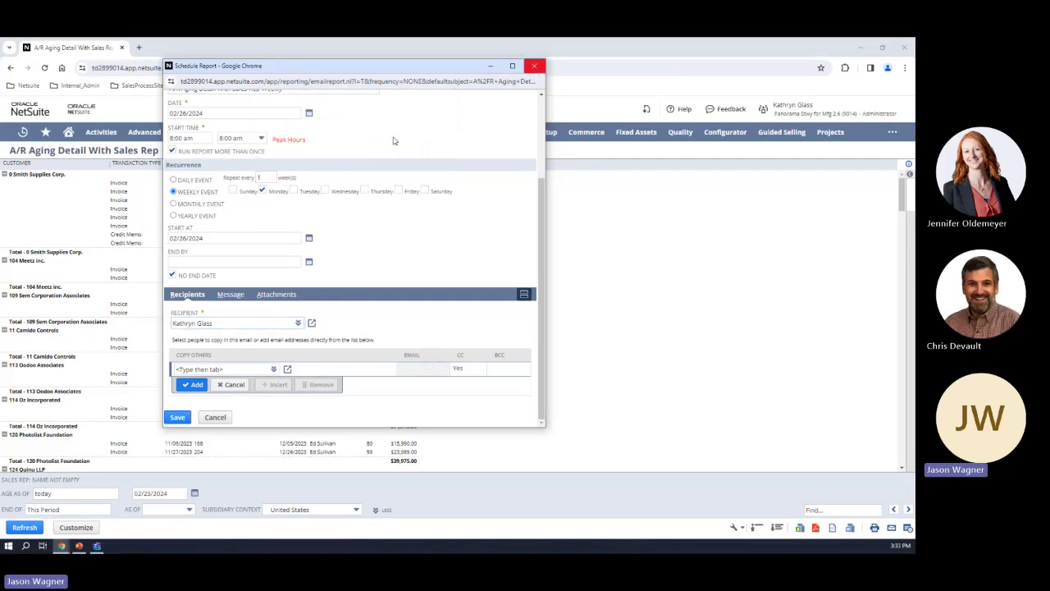
left_click(393, 139)
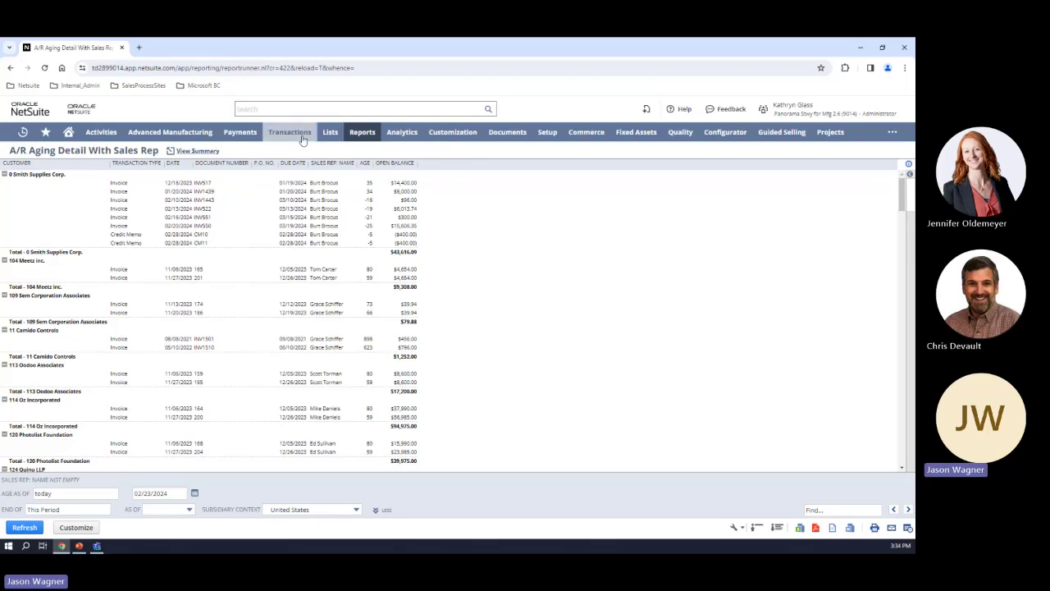
Step: Open the list of manufacturing work orders
mouse_move(295, 133)
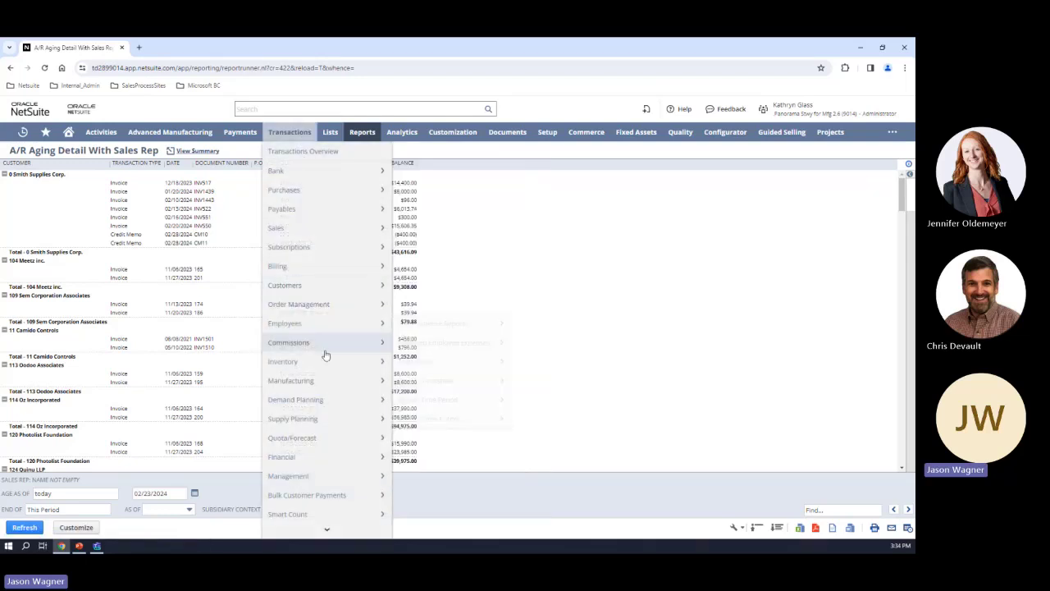
mouse_move(345, 380)
mouse_move(465, 226)
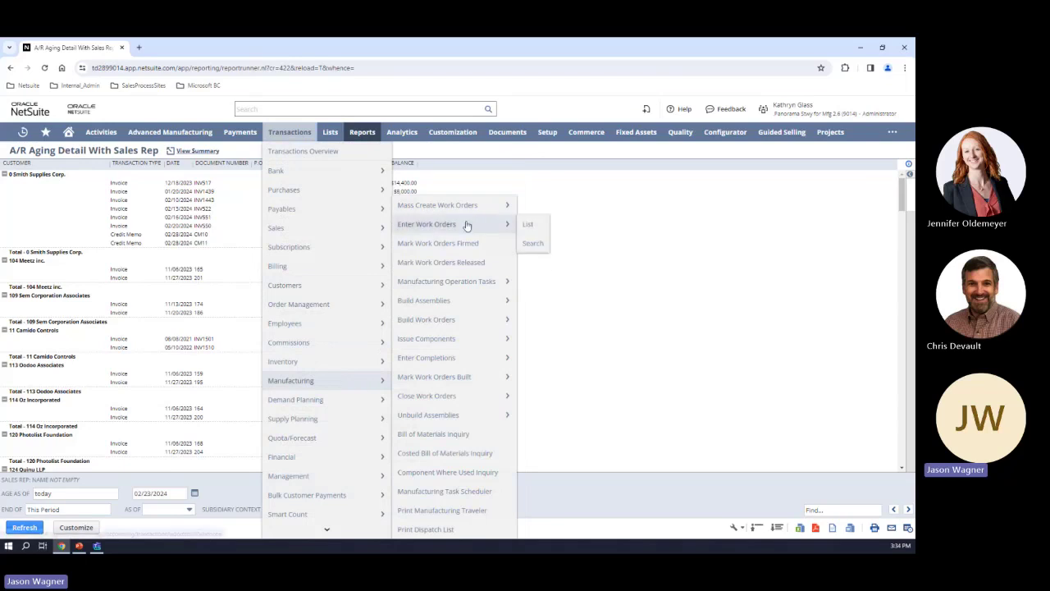
left_click(530, 227)
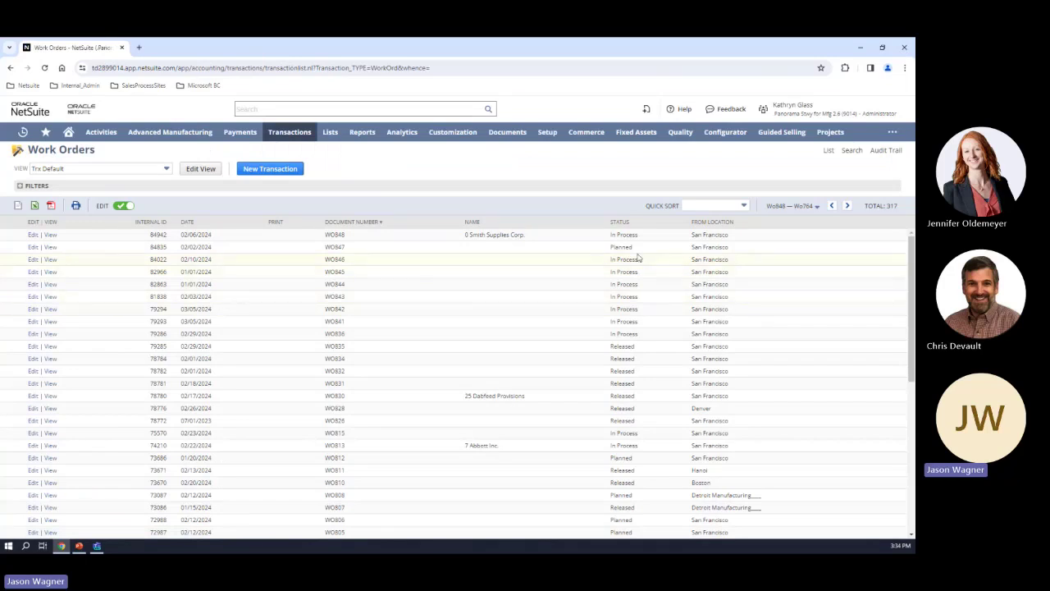
Step: Examine the Planned, Released and In Process statuses of the work orders in the list
mouse_move(502, 236)
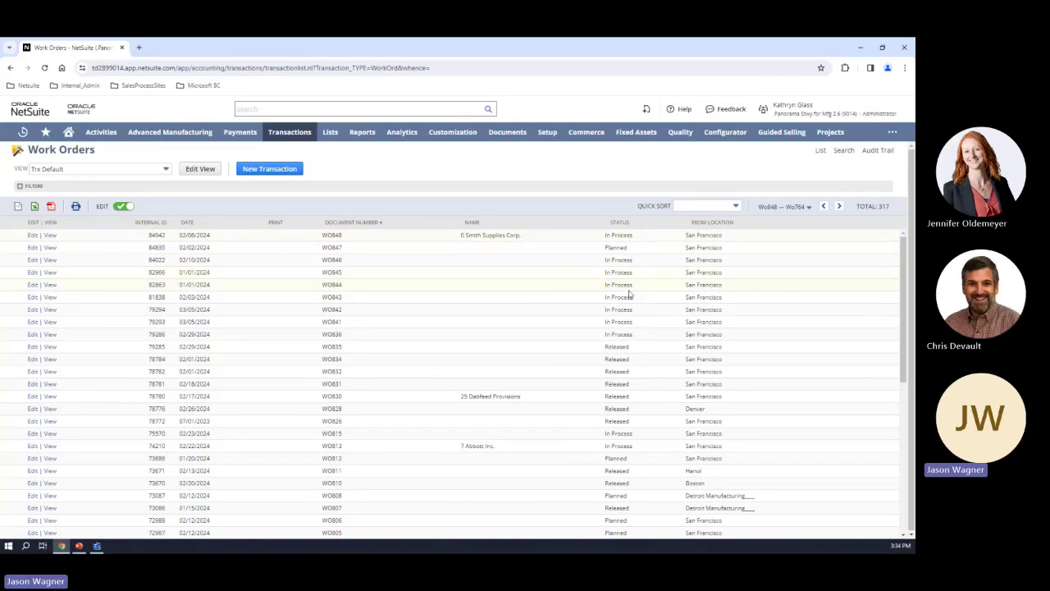
double_click(608, 246)
left_click(608, 346)
double_click(608, 347)
left_click_drag(606, 335, 637, 336)
left_click_drag(605, 422, 630, 421)
left_click_drag(604, 300, 634, 301)
Step: View the in-process work order dated 02/10/2024 and review its status, date, component items and operations
left_click(50, 248)
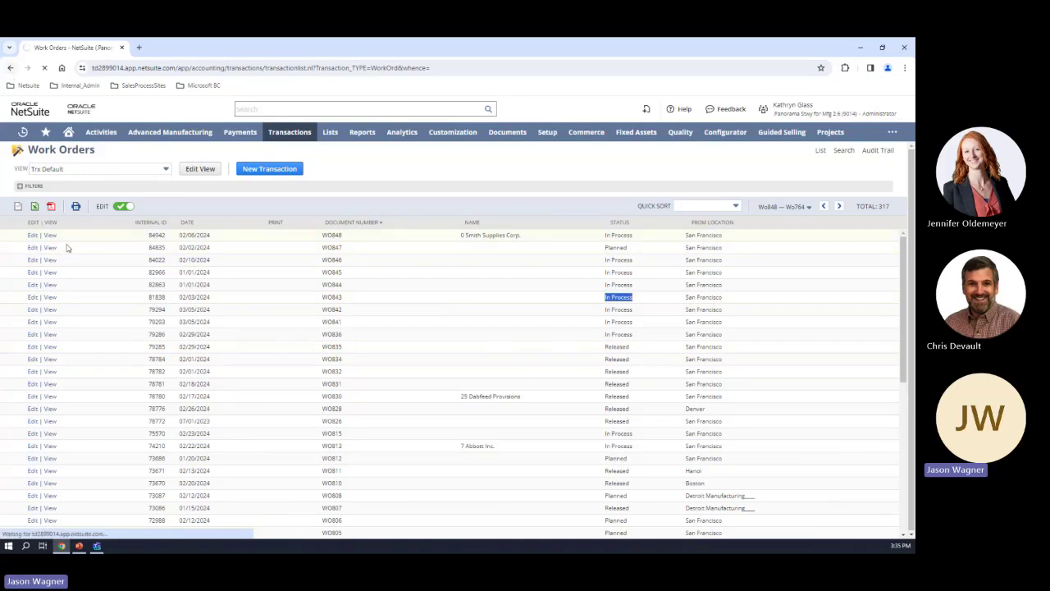
left_click(52, 264)
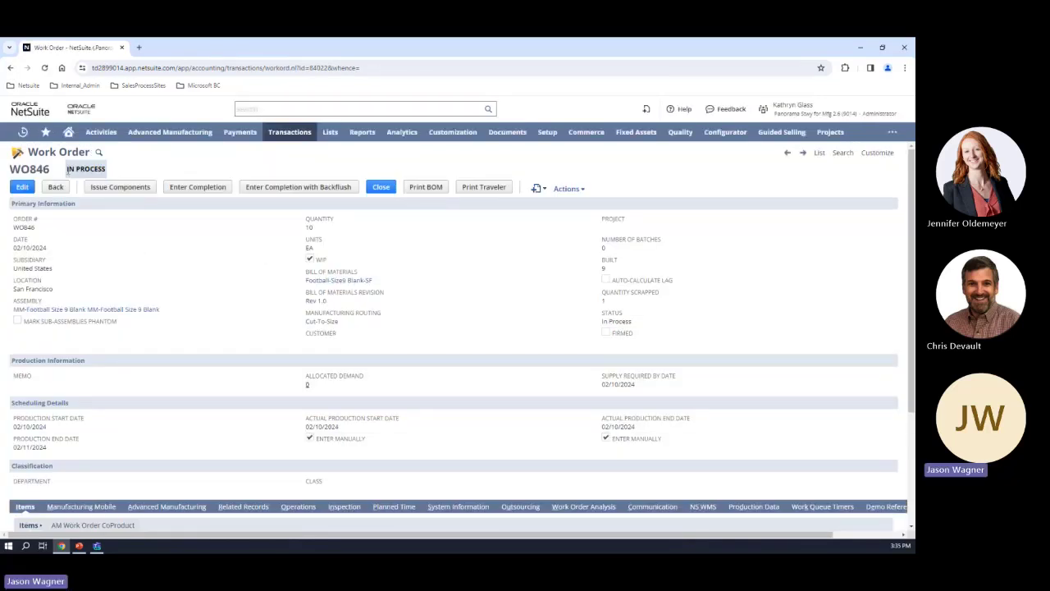
left_click_drag(67, 169, 89, 169)
left_click(225, 268)
left_click_drag(13, 247, 49, 250)
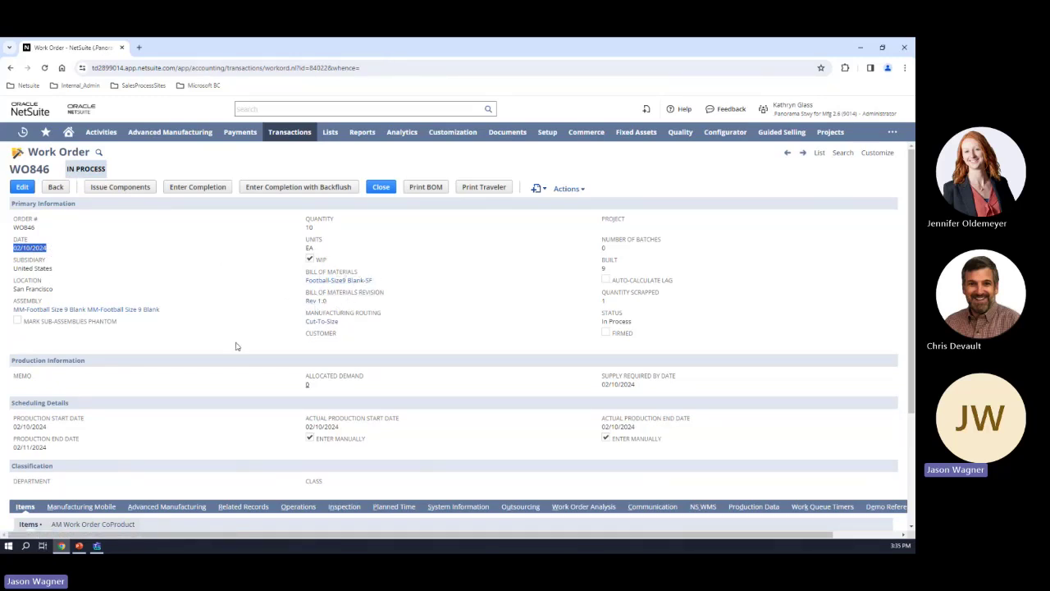
scroll(235, 346, "down", 2)
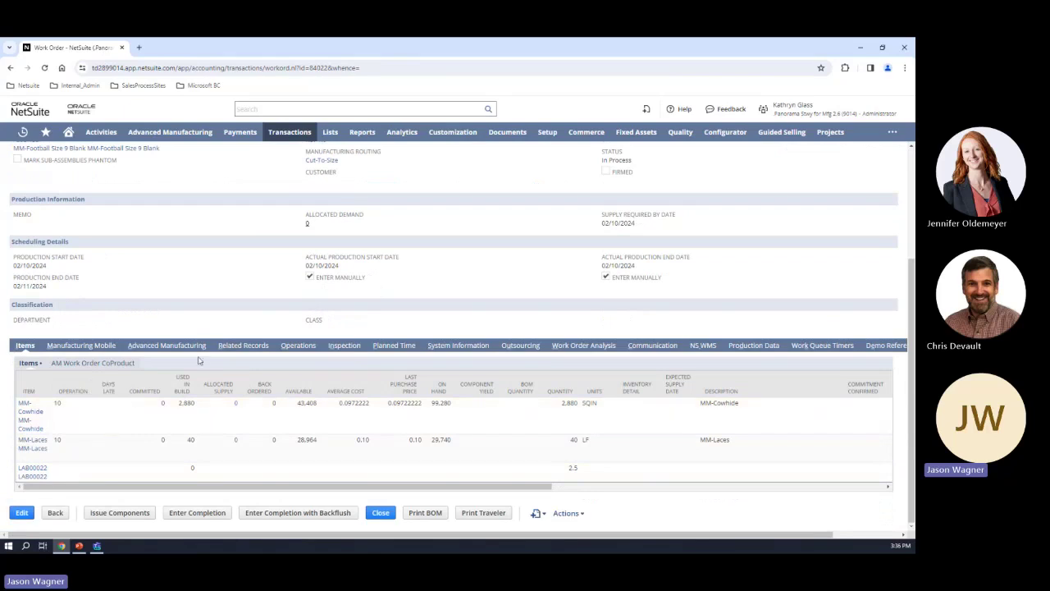
left_click(298, 347)
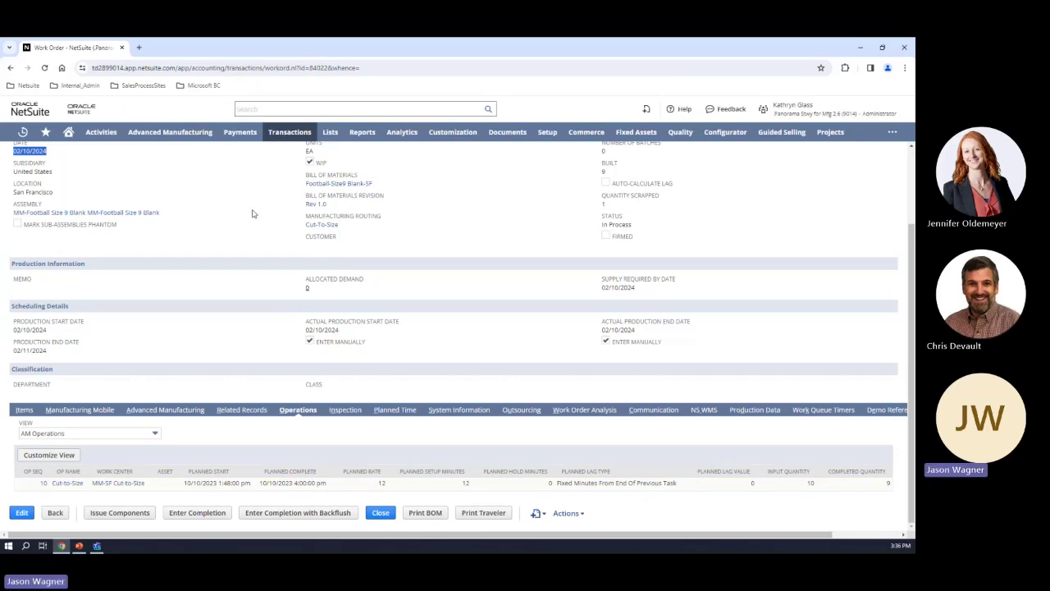
Step: Search globally for SAF300 and open the Solar Attic Fan (SC) - 300 series assembly
left_click(282, 112)
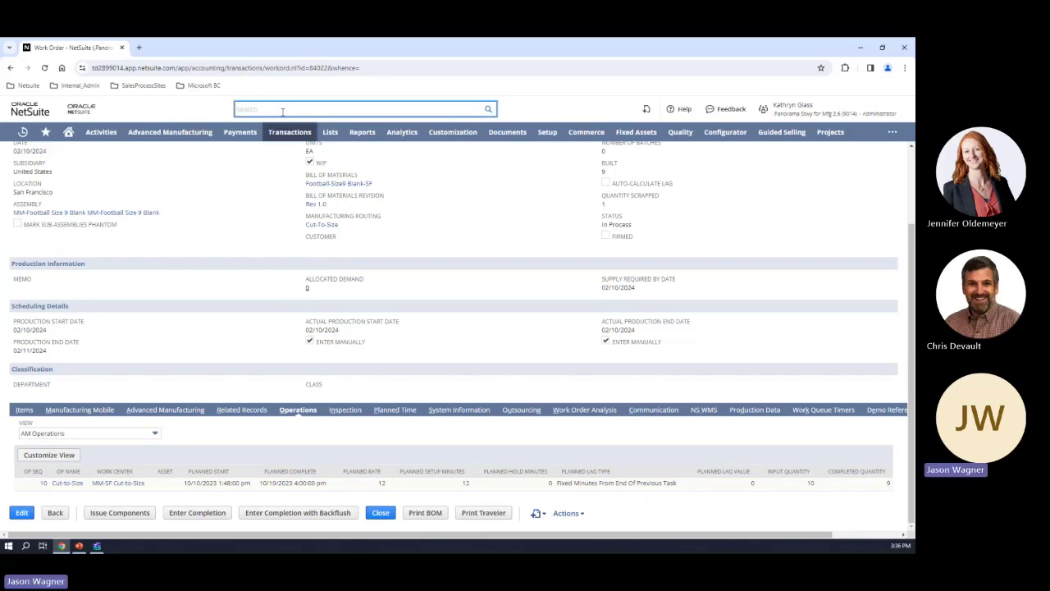
type("SAF")
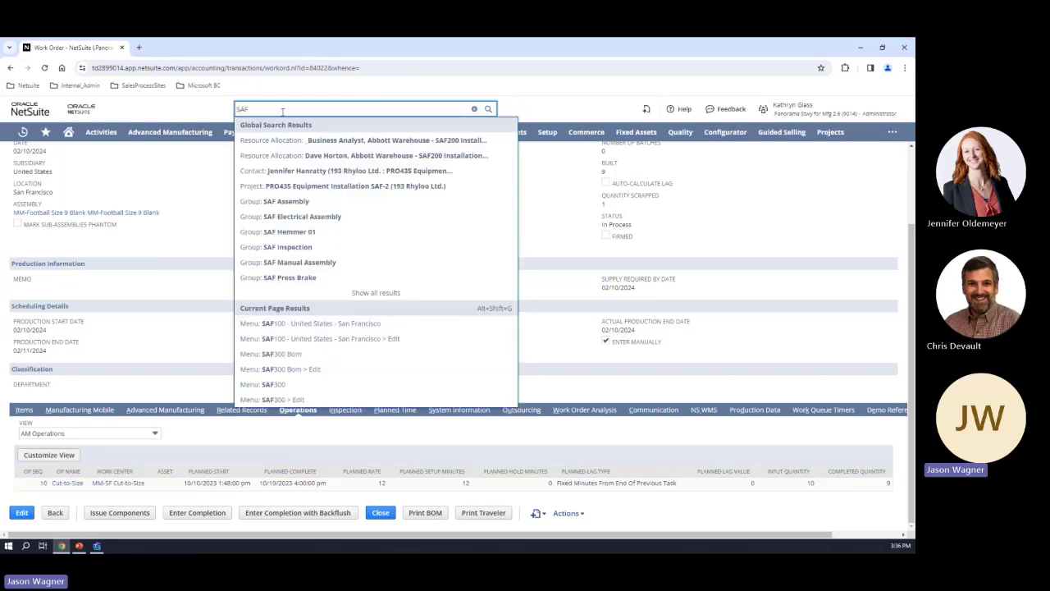
type("300")
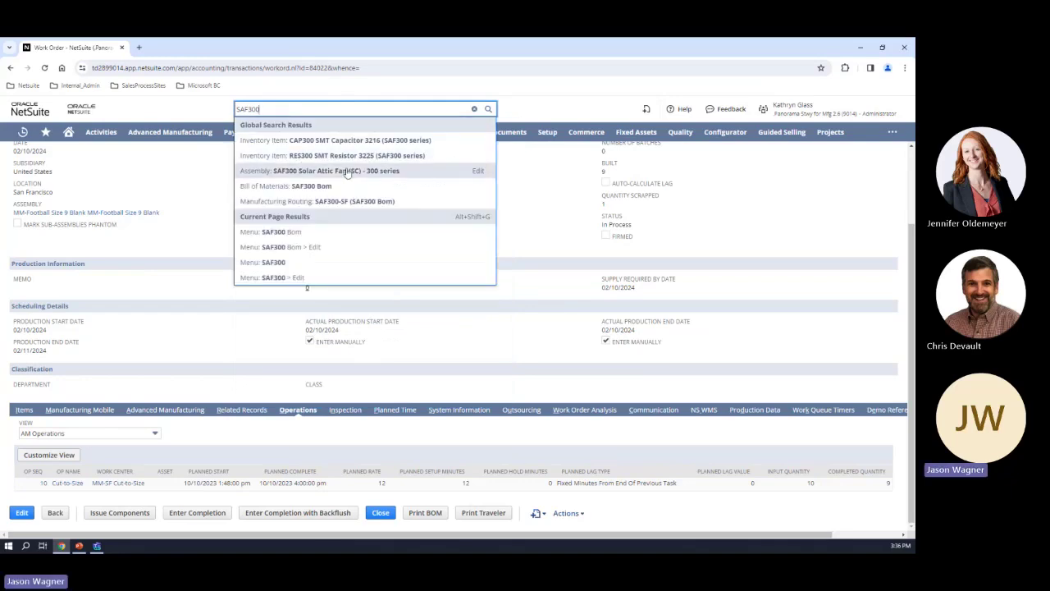
left_click(349, 172)
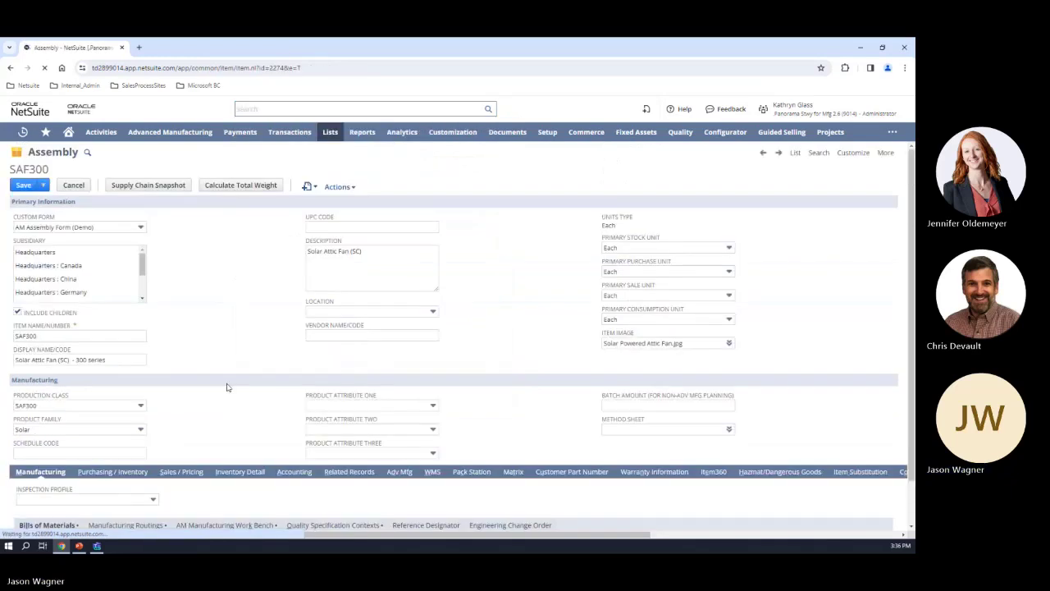
Step: Review the assembly's item name and display name
scroll(227, 387, "down", 2)
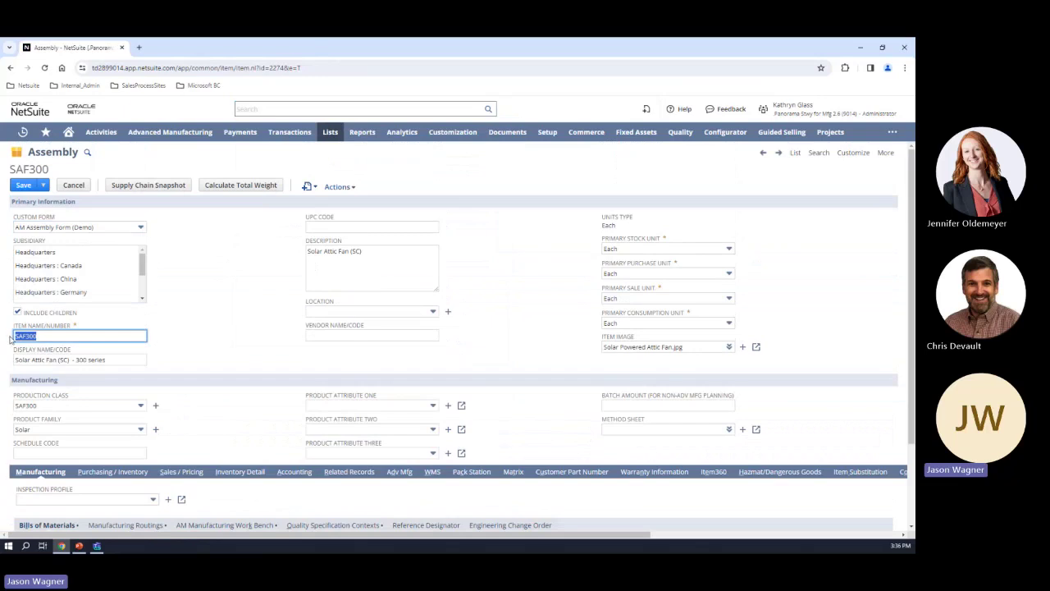
left_click(111, 365)
left_click(211, 339)
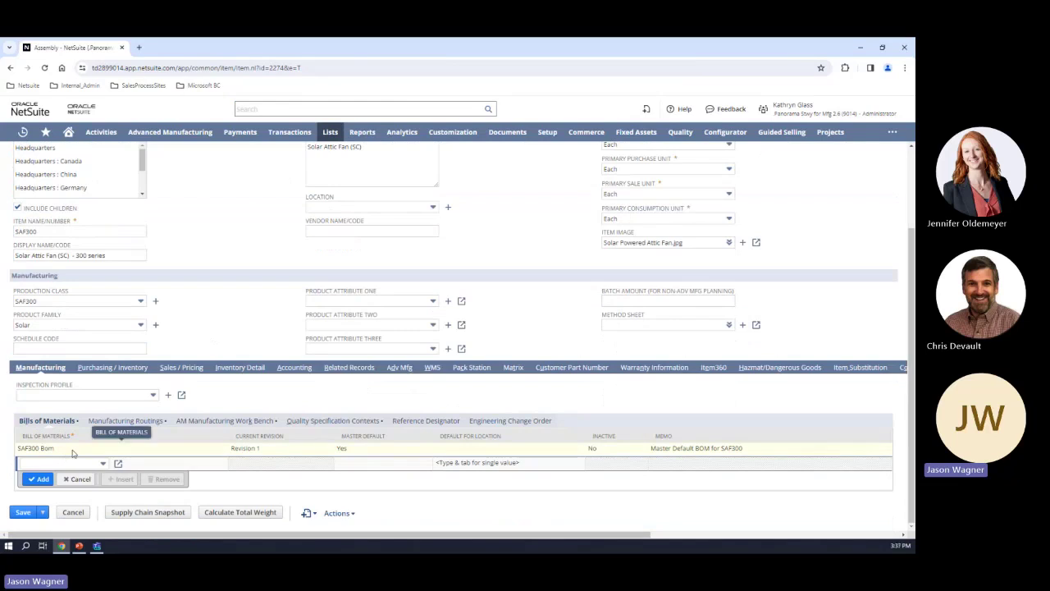
Step: Open the SAF300 Bom record, examine the components and quantities of Revision 1, and return to the assembly
left_click(72, 451)
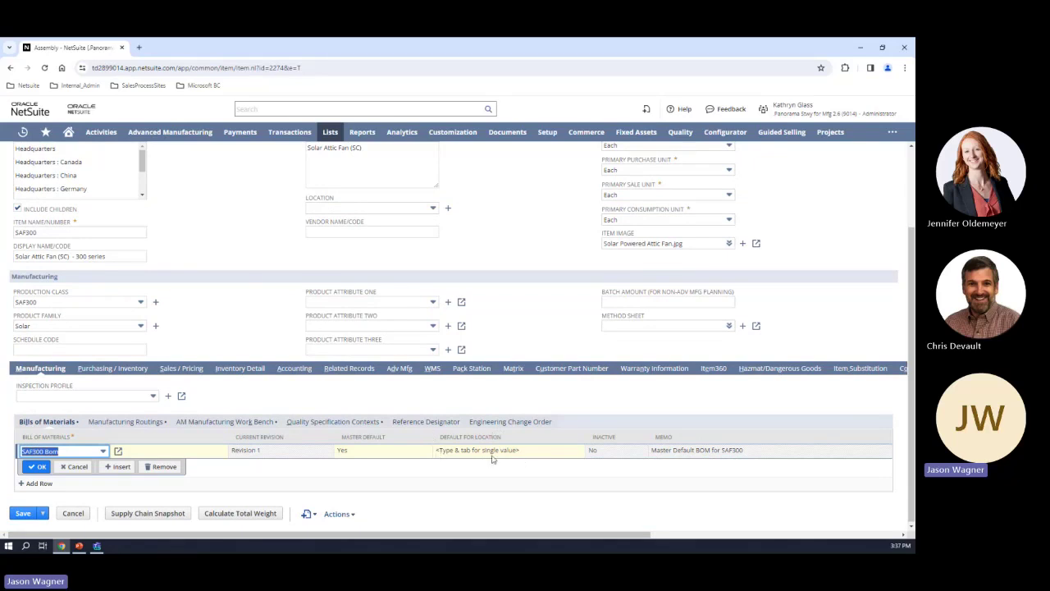
left_click(119, 451)
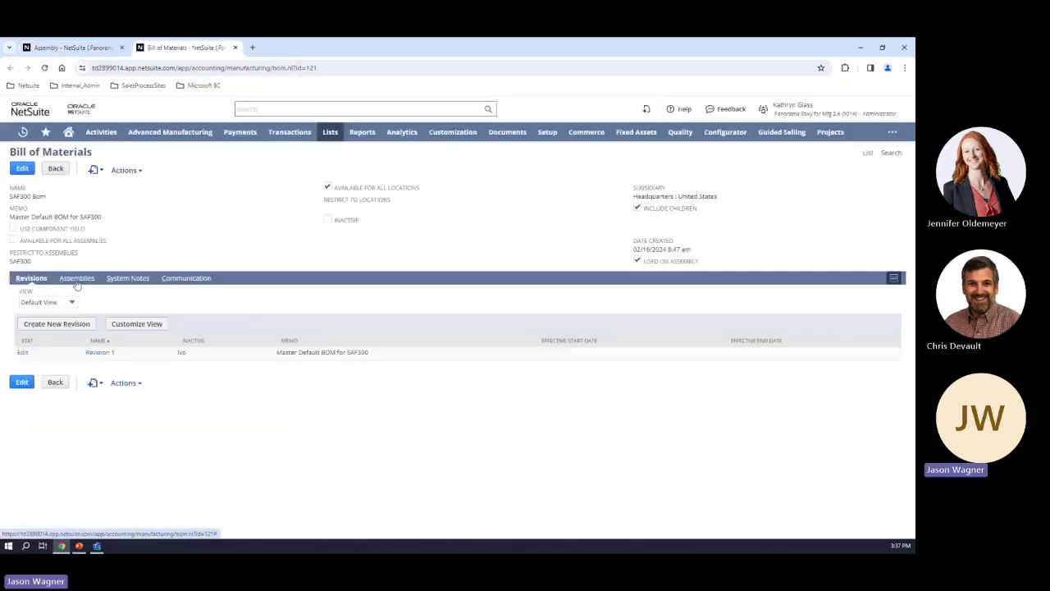
left_click(97, 353)
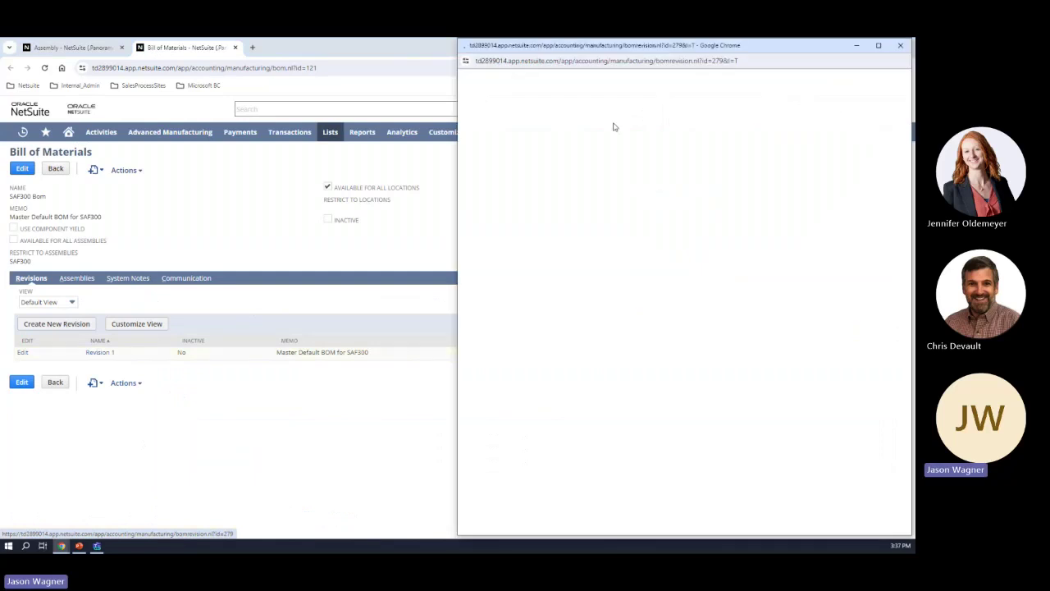
left_click_drag(455, 202, 74, 166)
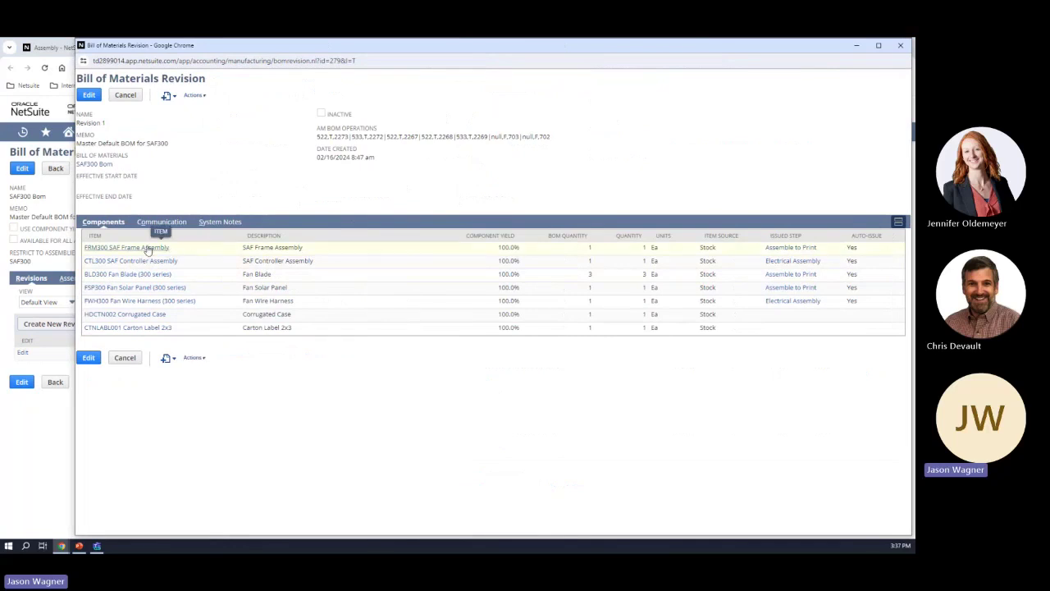
double_click(589, 247)
left_click(595, 365)
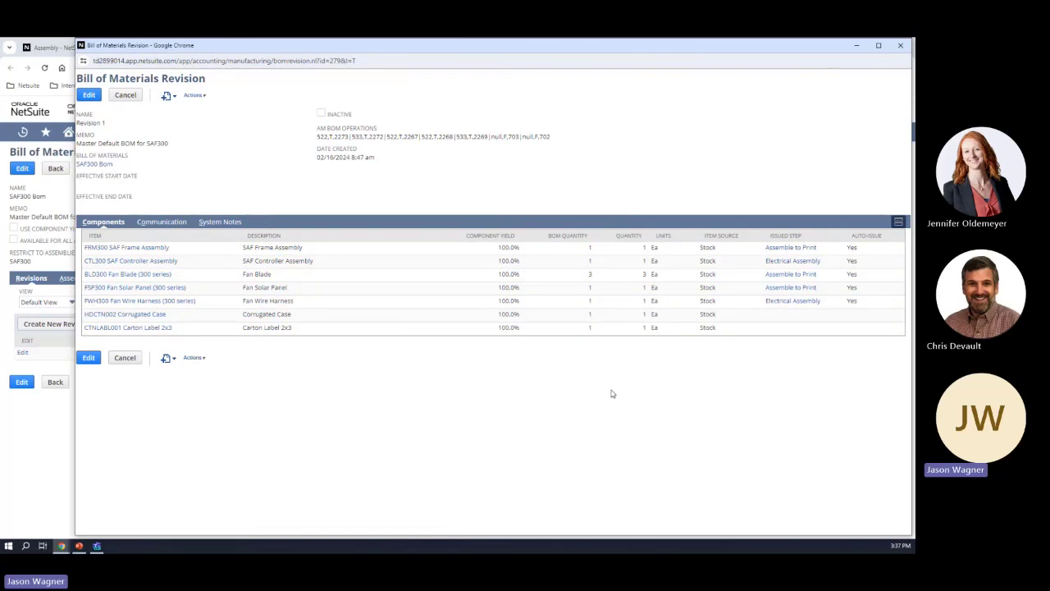
left_click(901, 46)
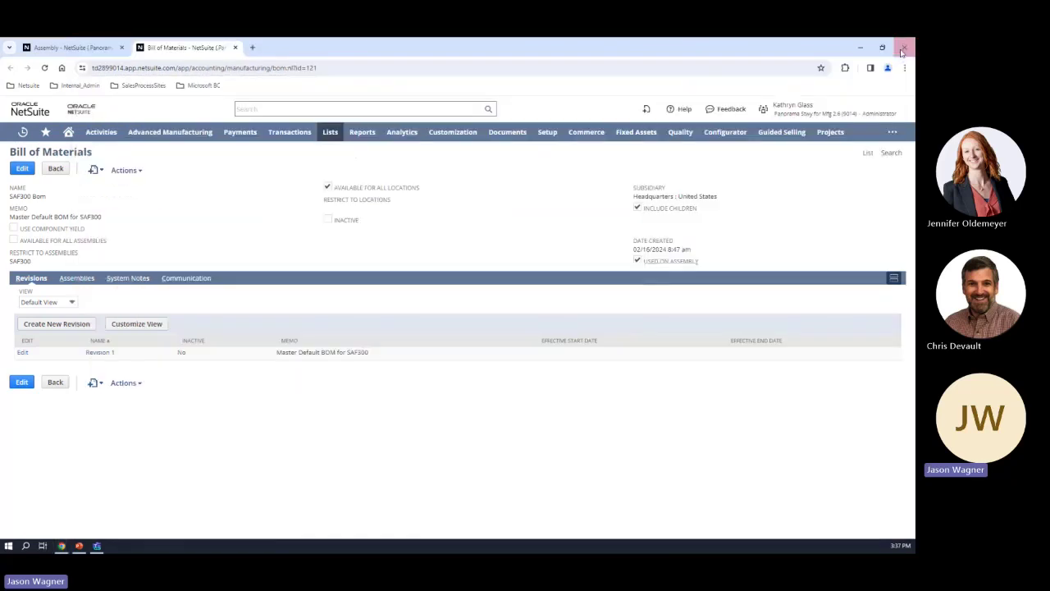
left_click(233, 47)
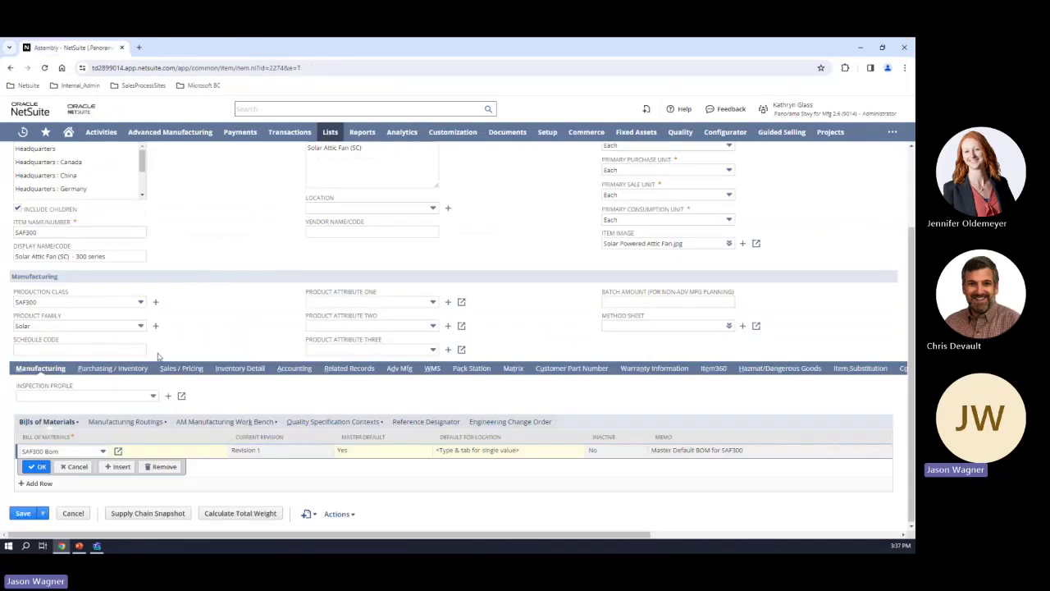
Step: Open the assembly's manufacturing routing SAF300-SF in an enlarged window and review its routing steps and work centers
left_click(125, 422)
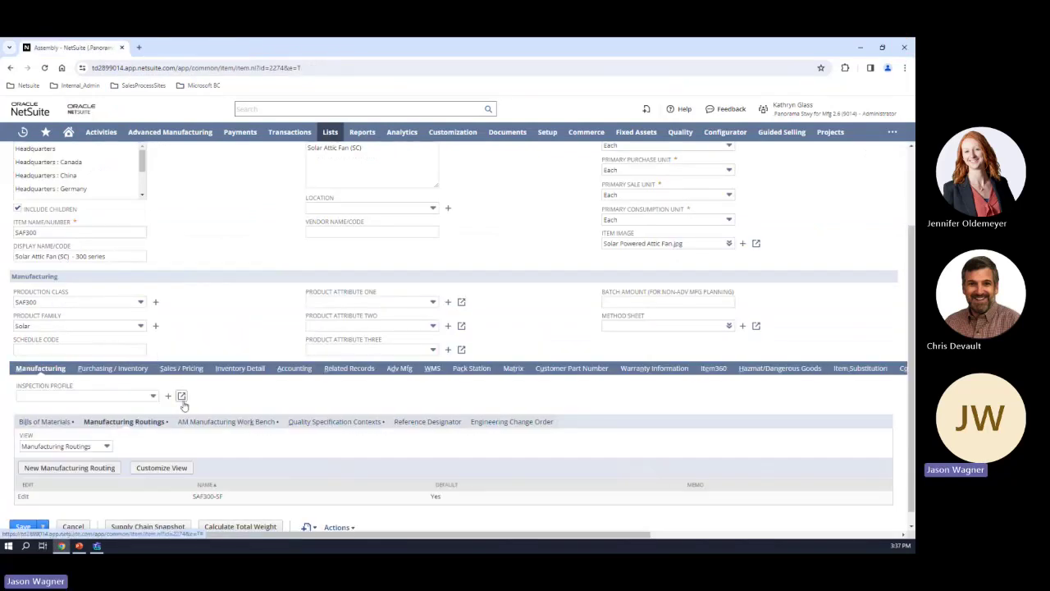
left_click(23, 481)
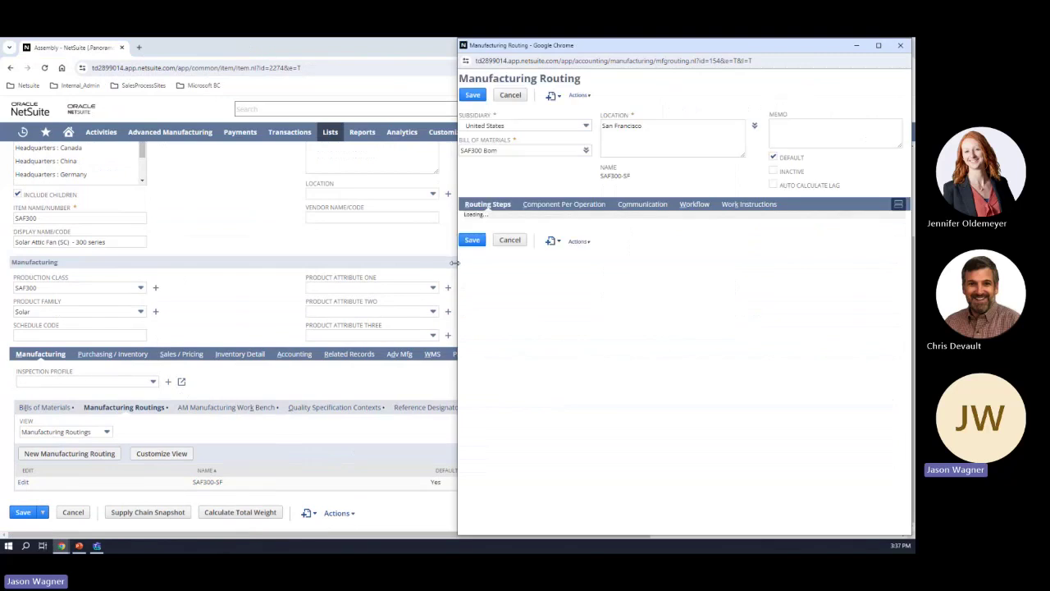
left_click_drag(456, 263, 76, 262)
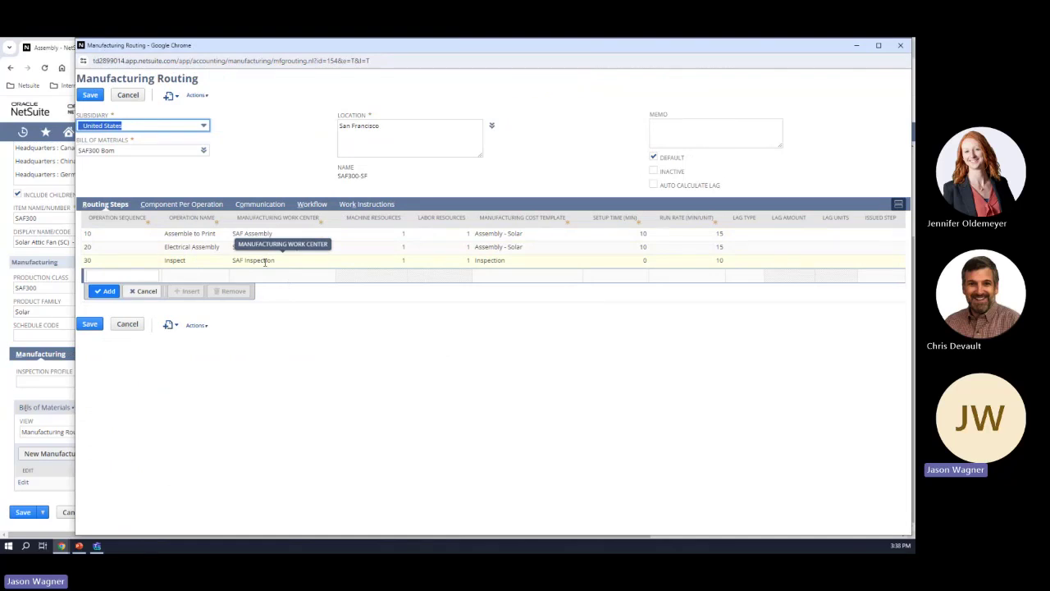
left_click(427, 398)
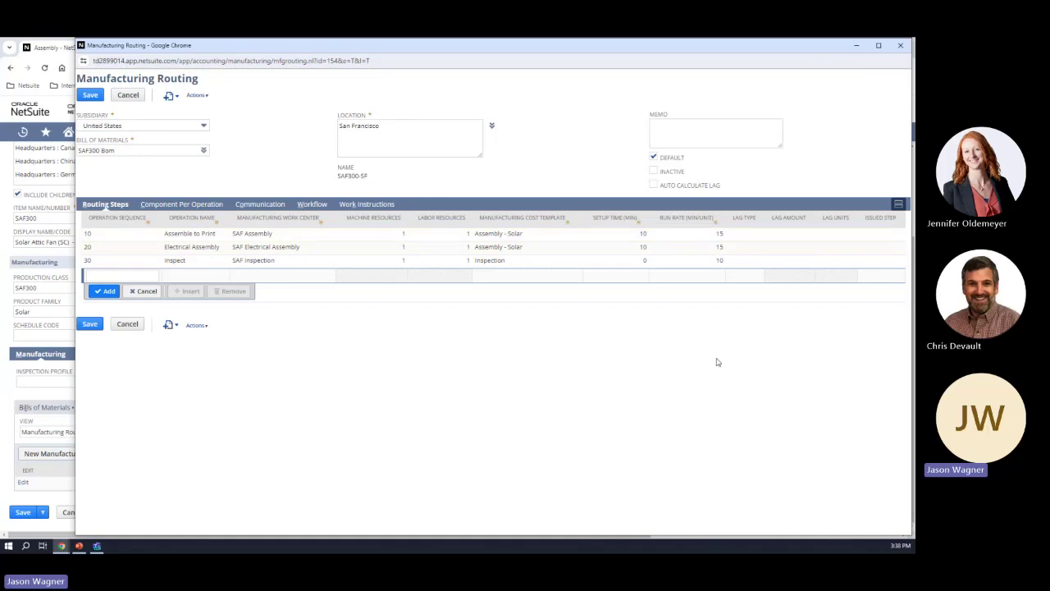
Step: Review the routing's components per operation and the Assemble to Print work instructions, then return to the routing steps
left_click(172, 205)
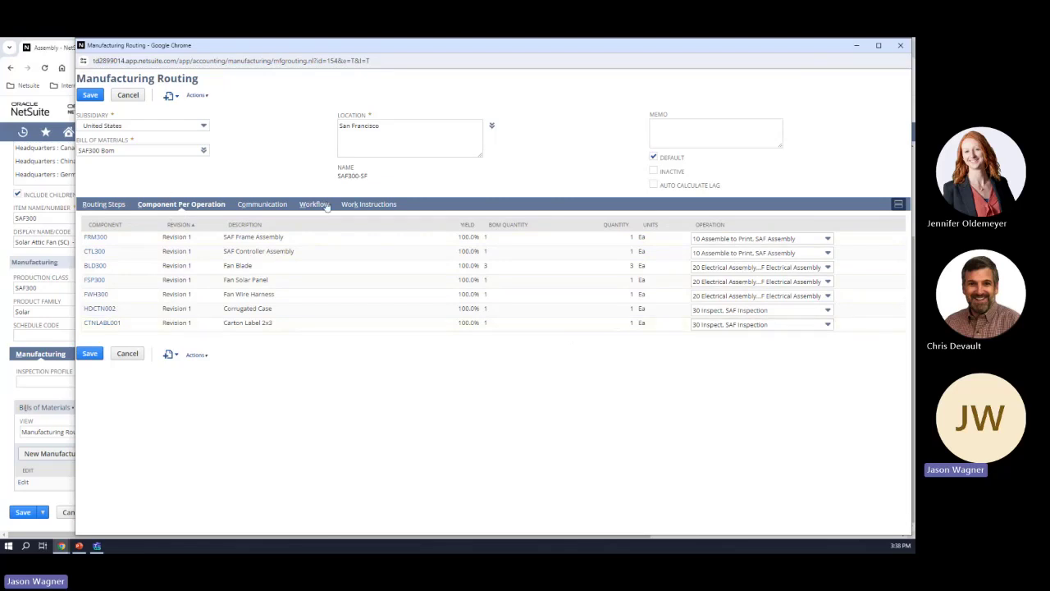
left_click(361, 205)
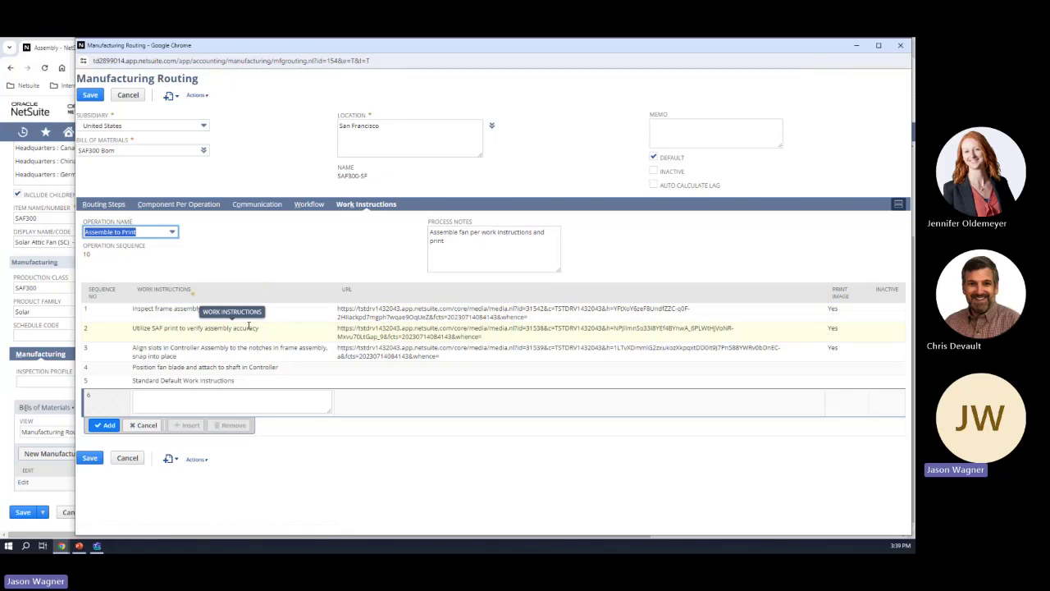
left_click(105, 204)
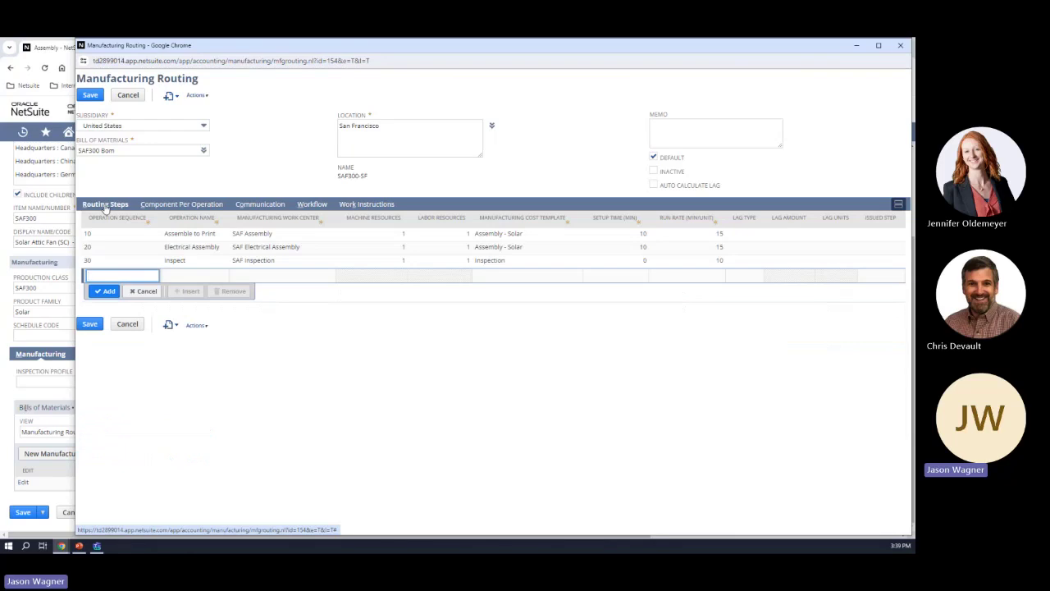
Step: Close the manufacturing routing window and open the Item Demand Plans list in a separate browser tab
left_click(899, 49)
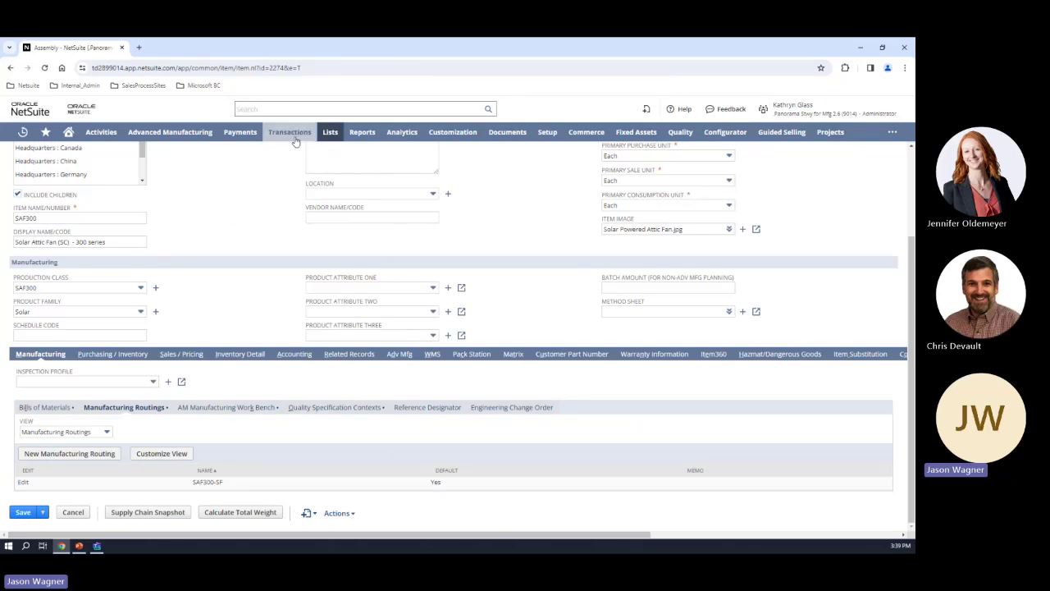
mouse_move(295, 142)
mouse_move(298, 403)
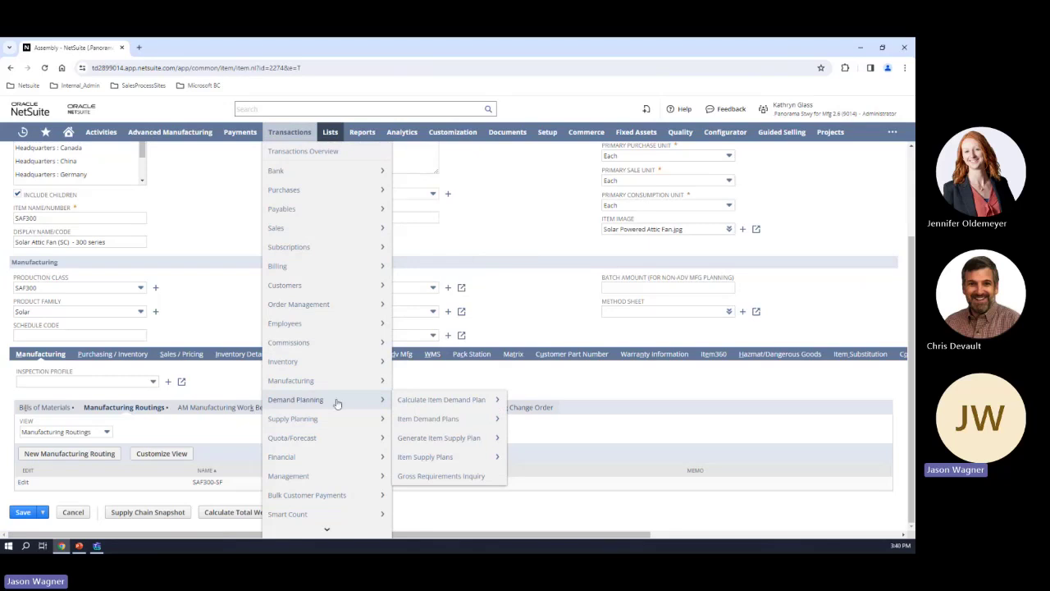
mouse_move(403, 420)
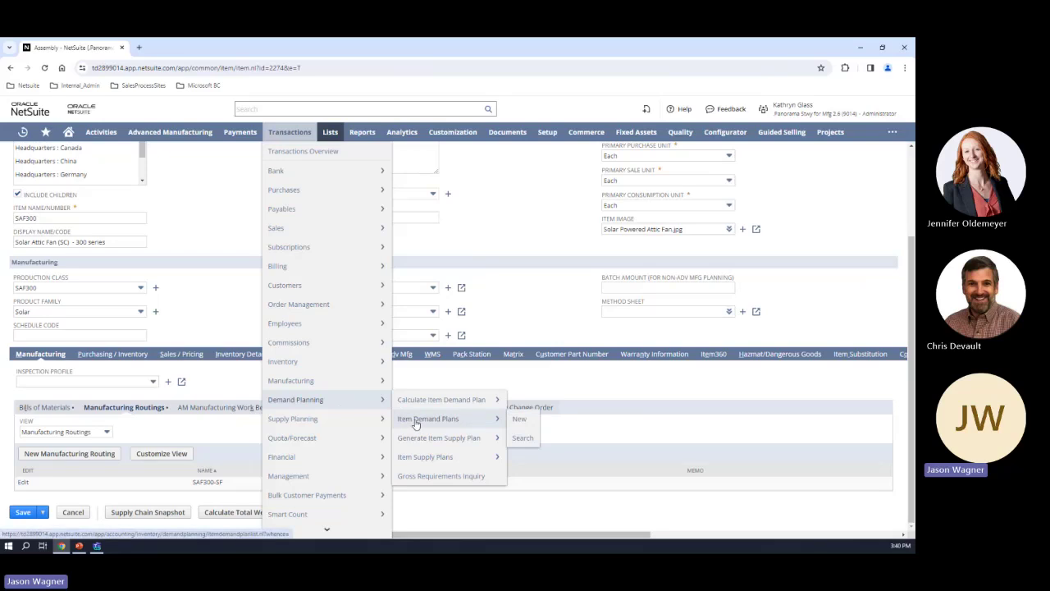
right_click(416, 424)
left_click(447, 311)
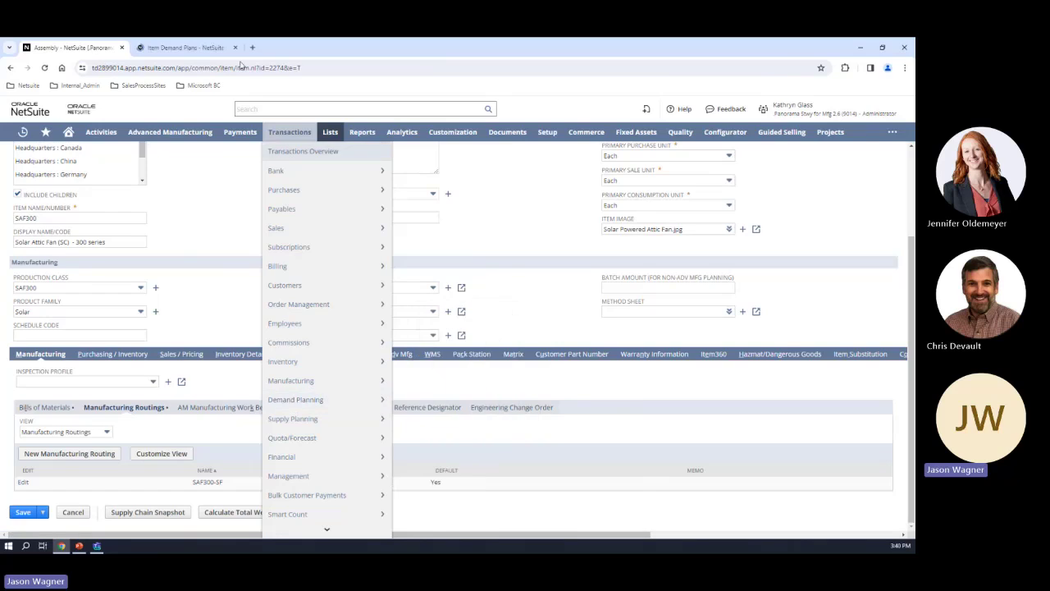
left_click(185, 48)
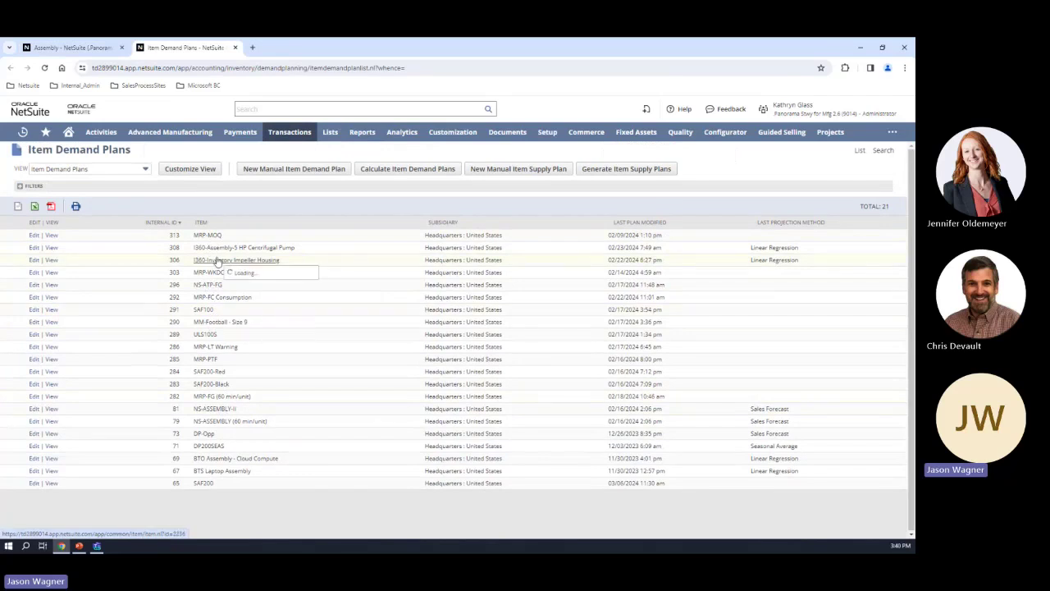
Step: Open the demand plan for I360-Inventory Impeller Housing for editing and review its weekly quantities from 02/18/2024 onward
left_click(51, 261)
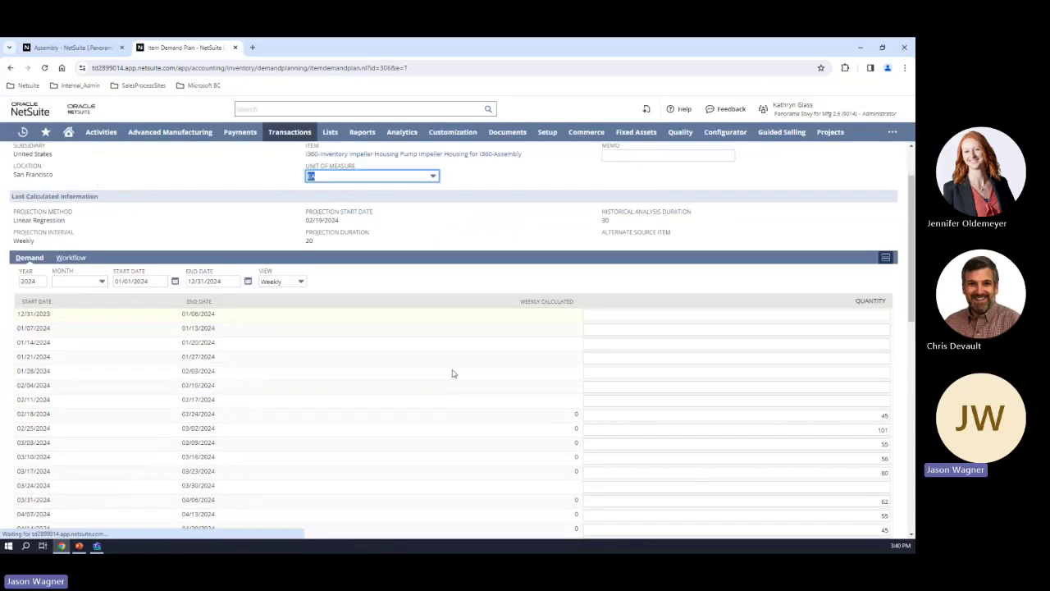
scroll(452, 373, "down", 2)
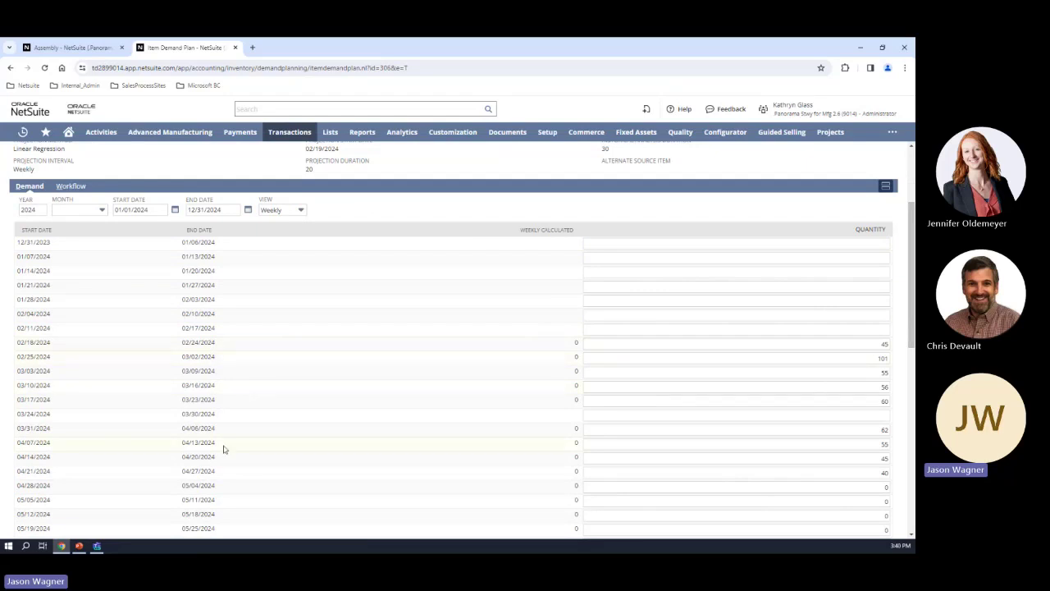
left_click(871, 344)
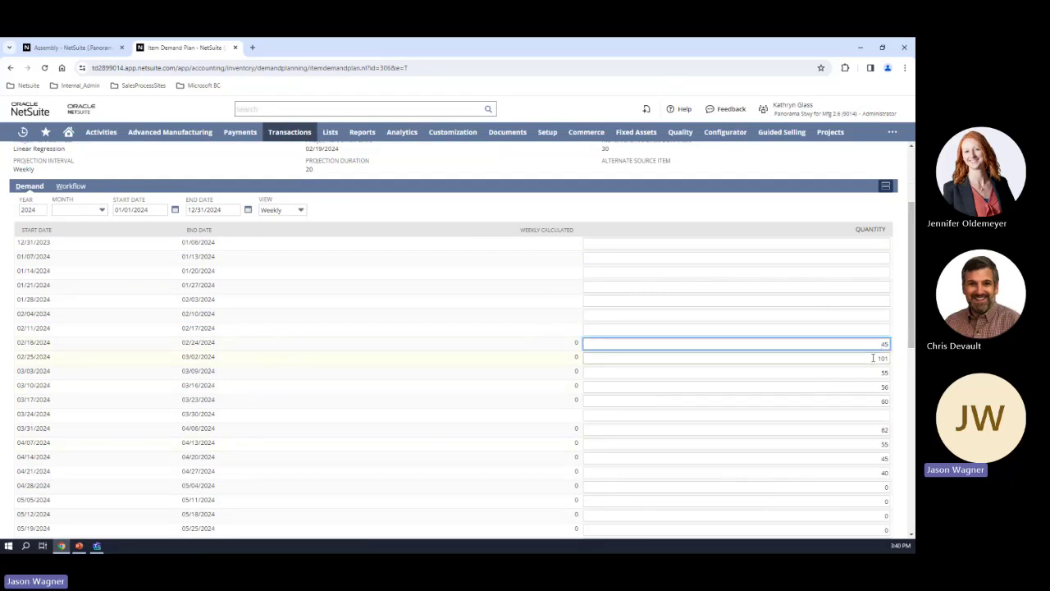
left_click(873, 358)
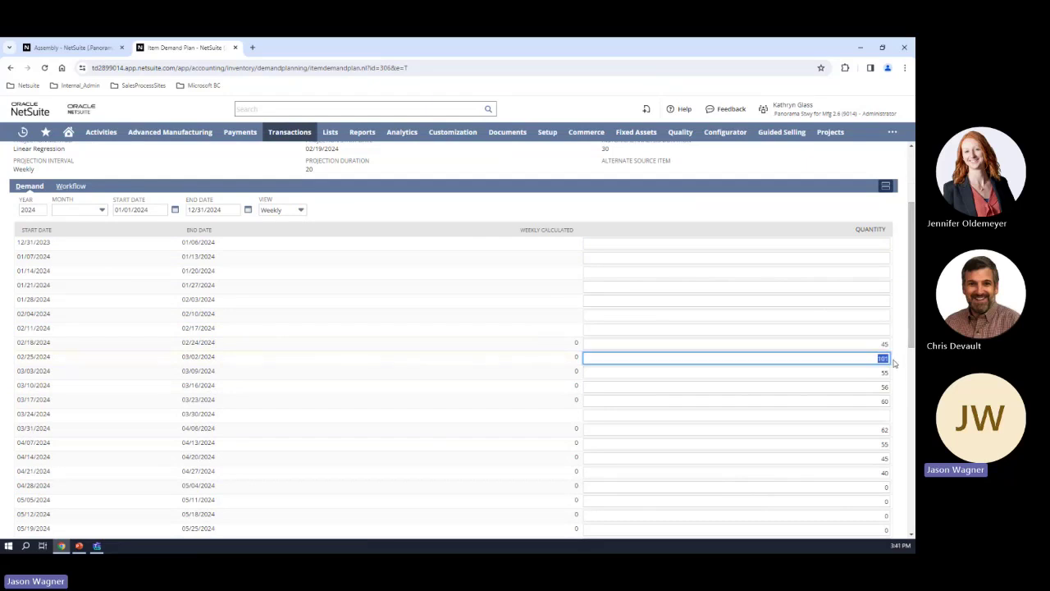
left_click(877, 373)
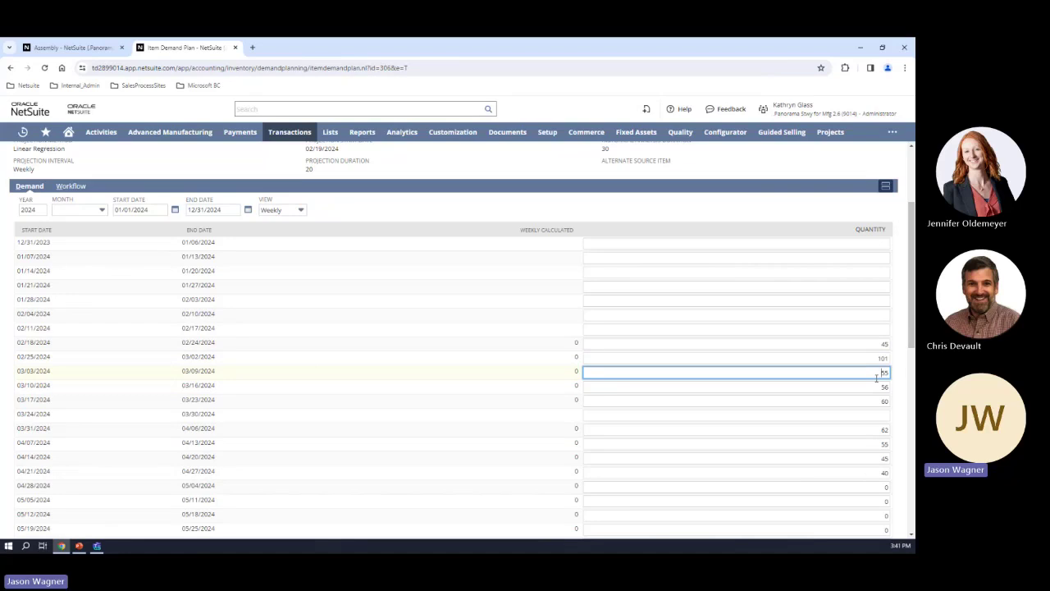
double_click(877, 377)
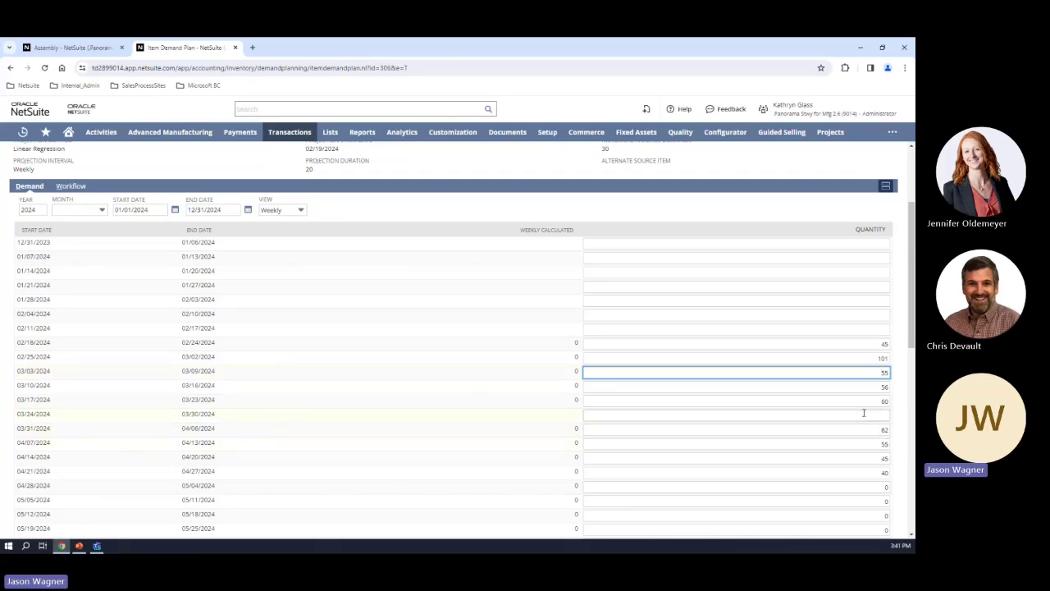
Step: Set the weekly demand quantities to 80 for 02/25/2024, 60 for 03/10/2024 and 50 for 03/17/2024
double_click(883, 358)
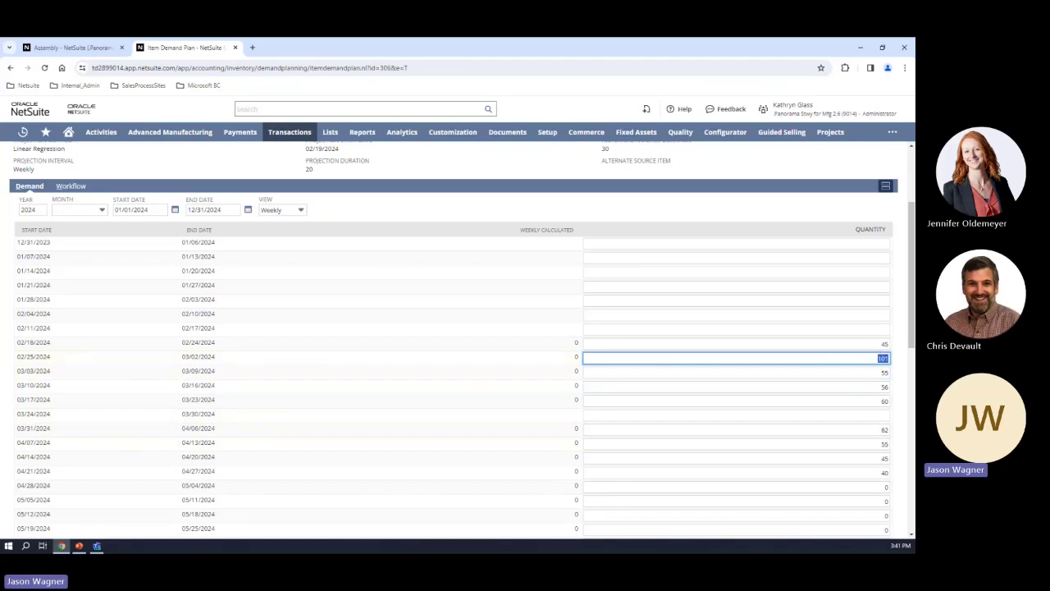
type("80")
key("Tab")
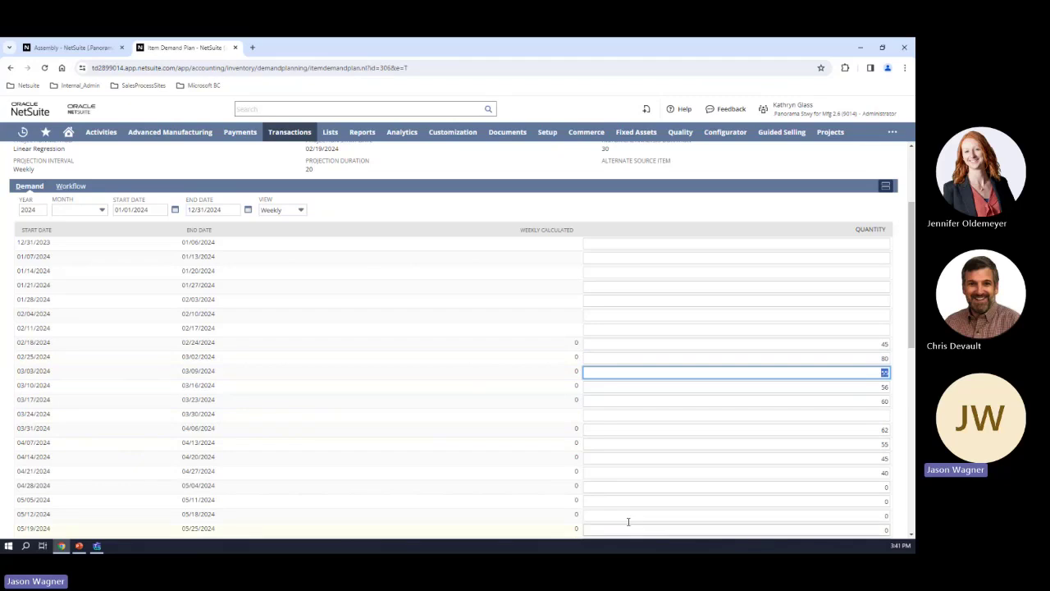
key("Tab")
type("6")
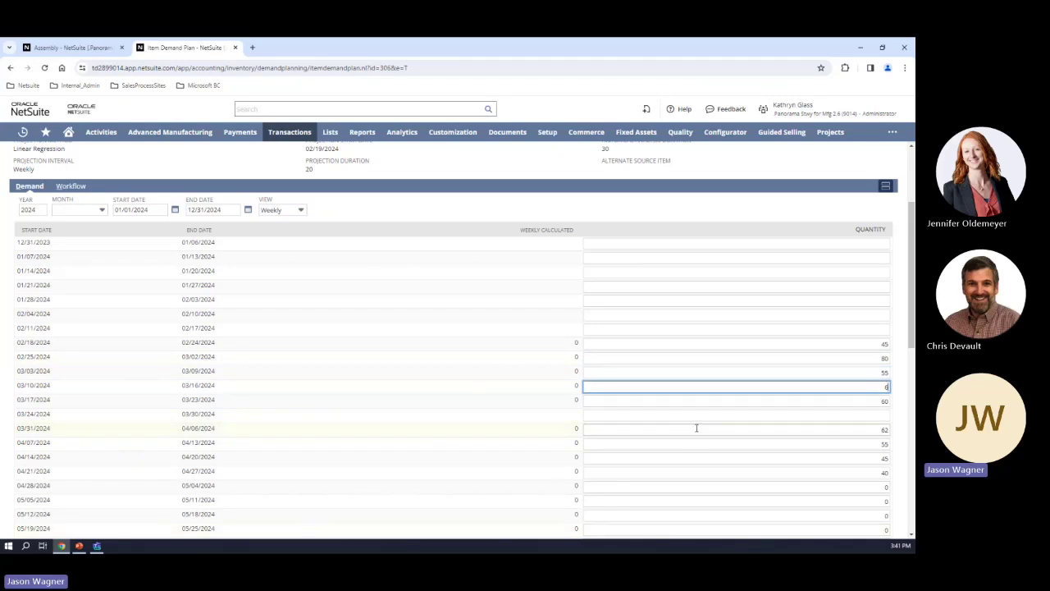
key("Tab")
type("5")
key("Tab")
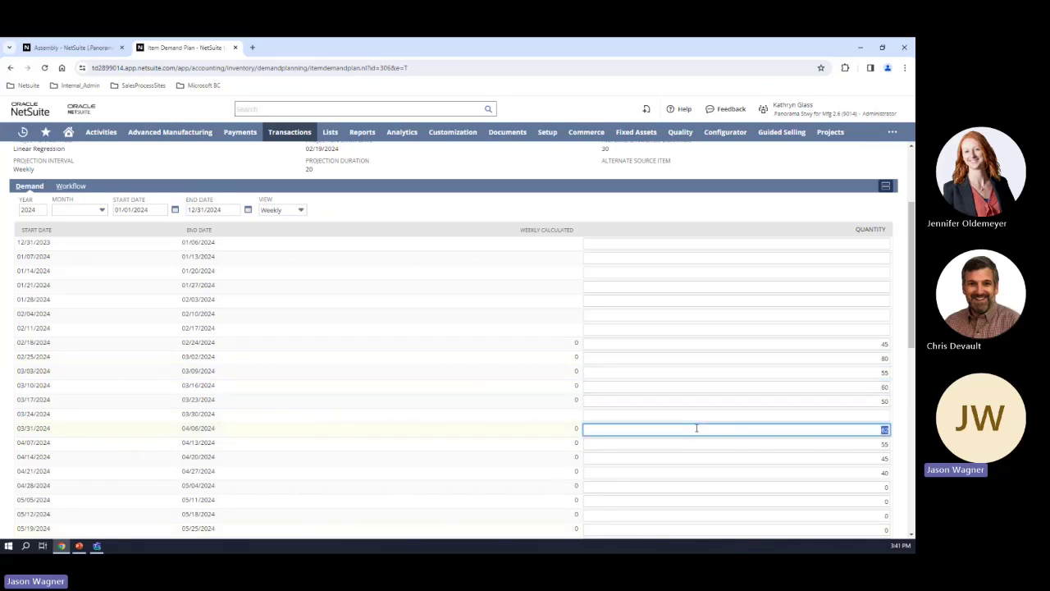
Step: Set the weekly demand to 15 for 03/31/2024 and 10 for 03/24/2024, and save the item demand plan
type("15")
key("shift+Tab")
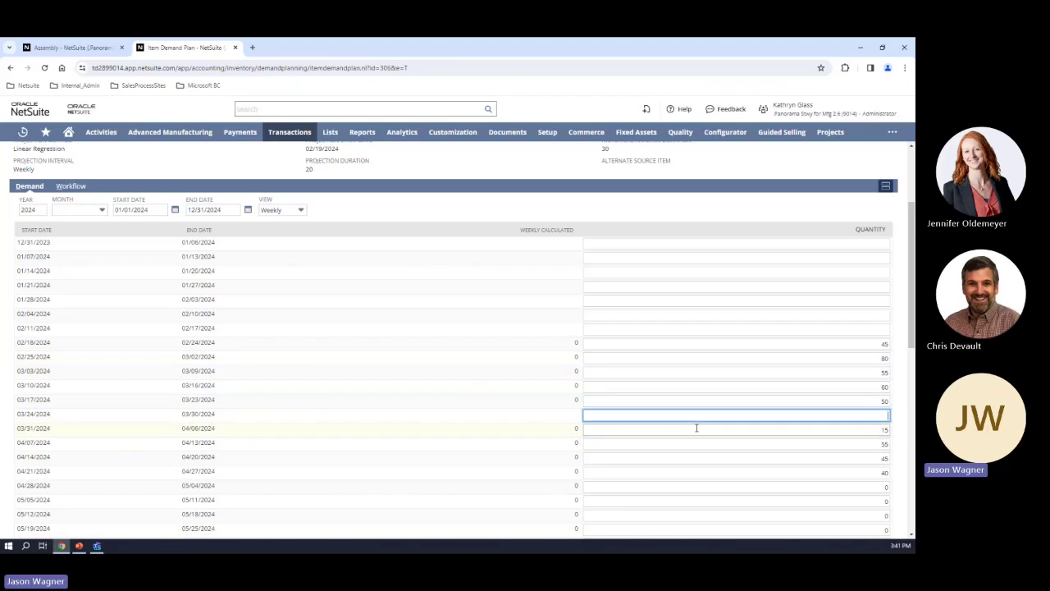
type("10")
key("Tab")
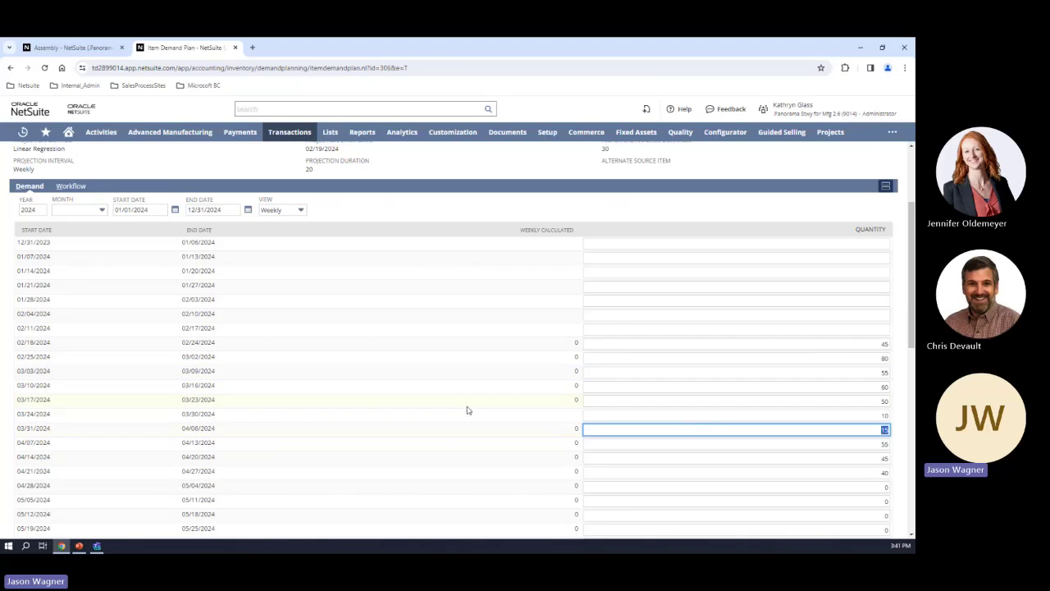
scroll(370, 394, "up", 5)
left_click(25, 187)
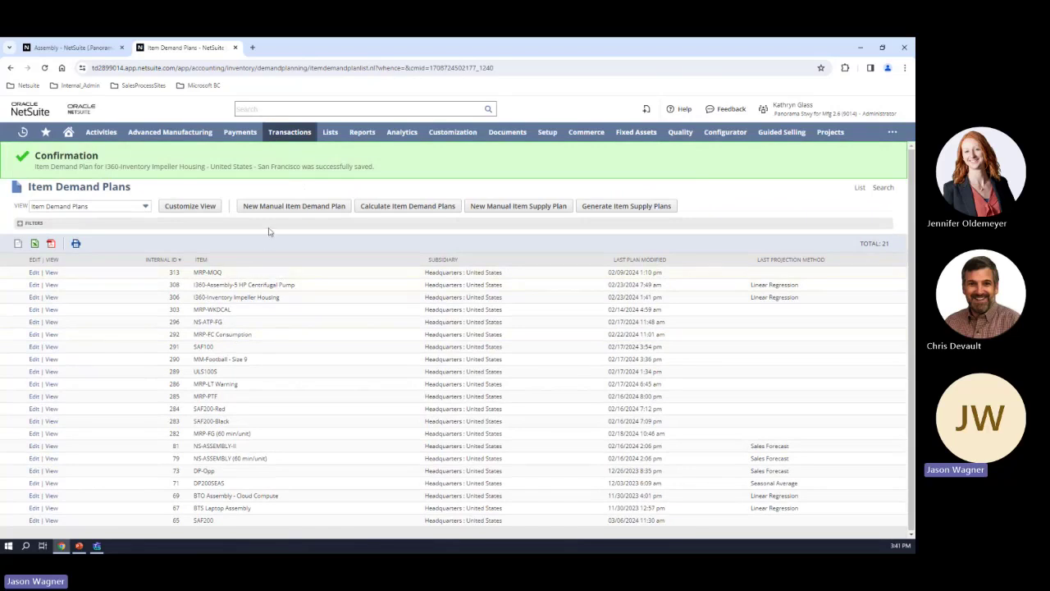
Step: Start calculating item demand plans for the United States subsidiary and the San Francisco location
left_click(398, 212)
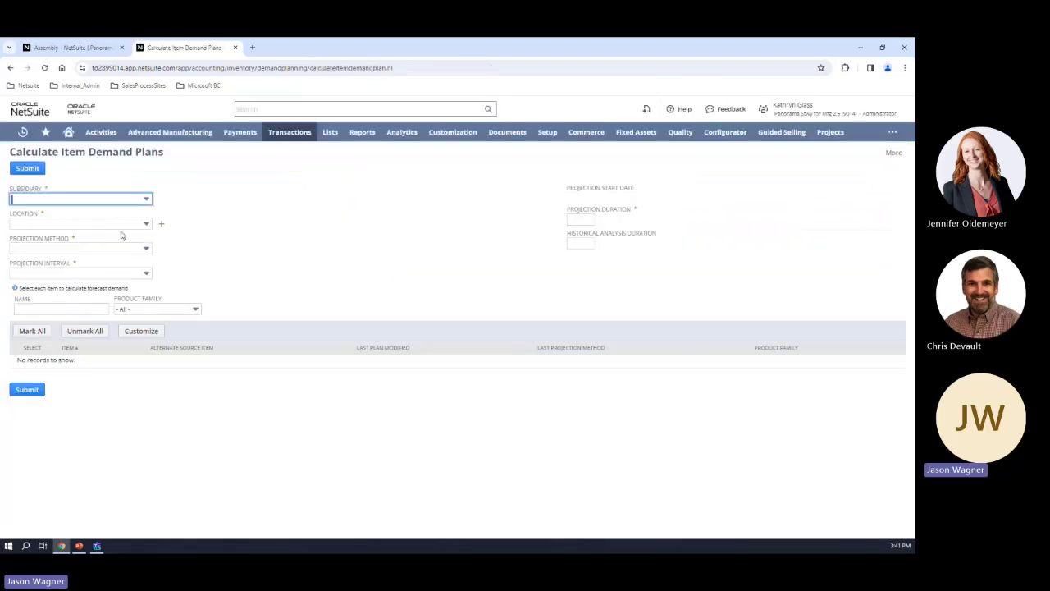
left_click(72, 201)
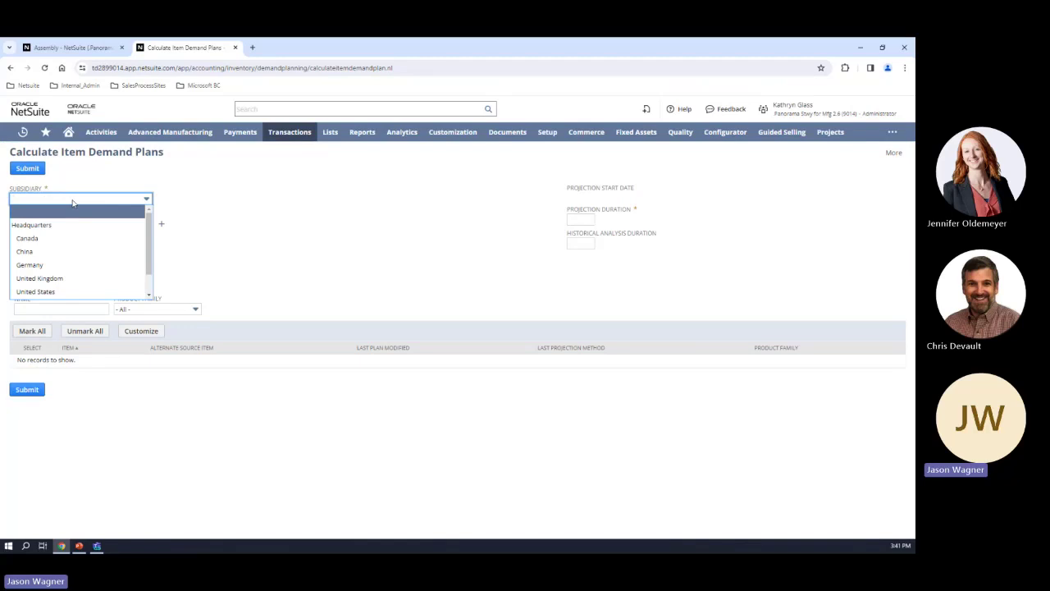
left_click(57, 294)
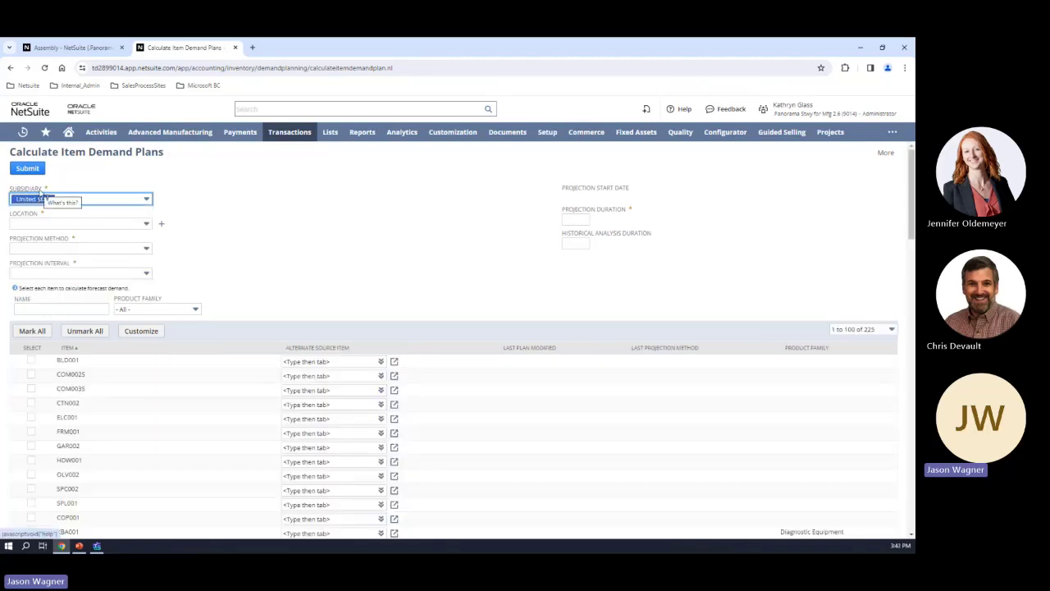
left_click(51, 228)
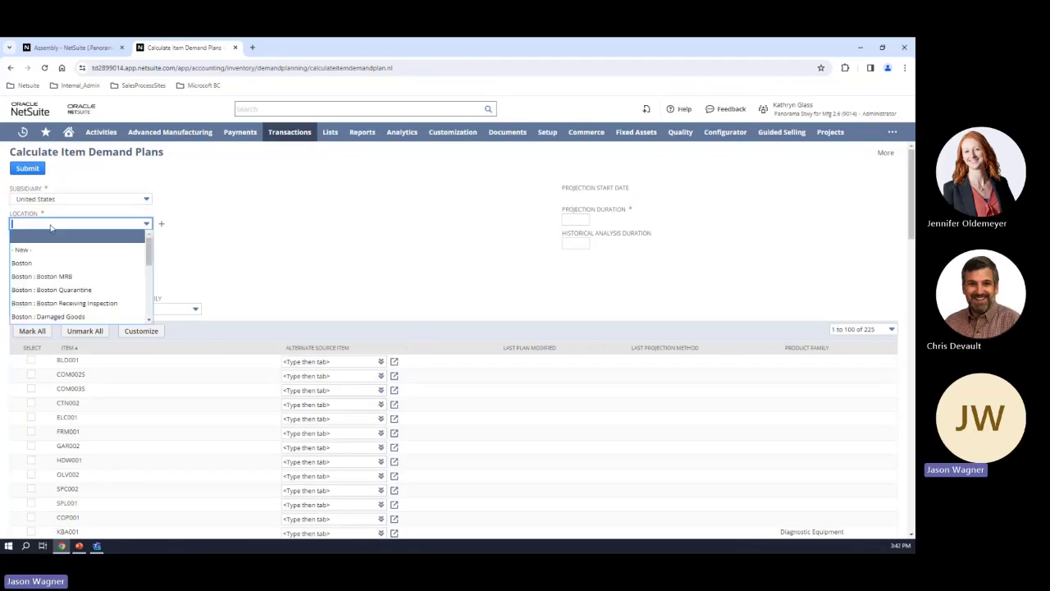
type("San Francisco")
key("Tab")
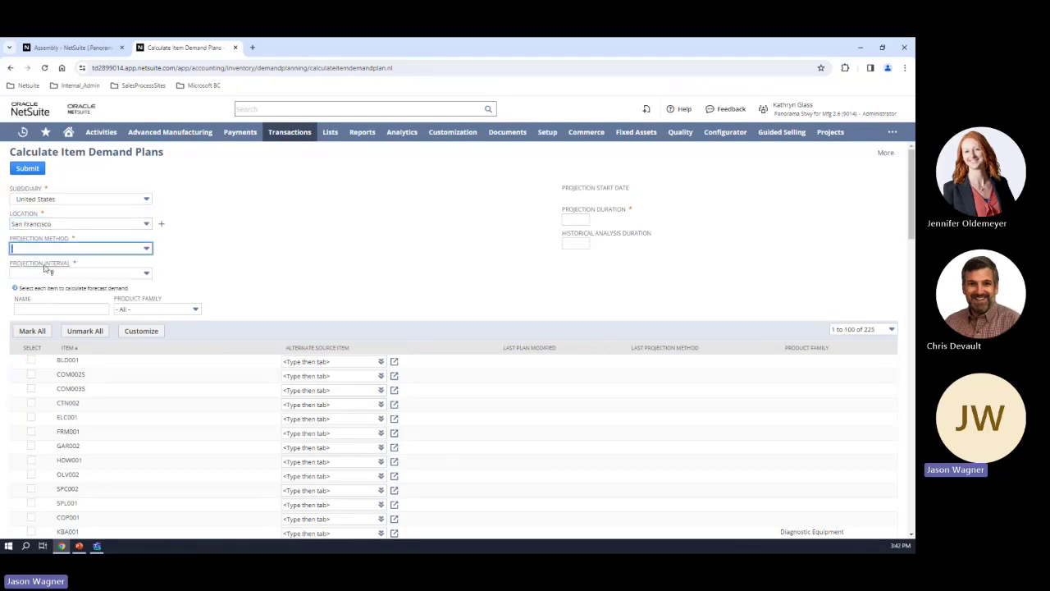
Step: Set the projection method to Moving Average, the interval to Weekly, and the projection and historical analysis durations to 16 weeks each
left_click(74, 250)
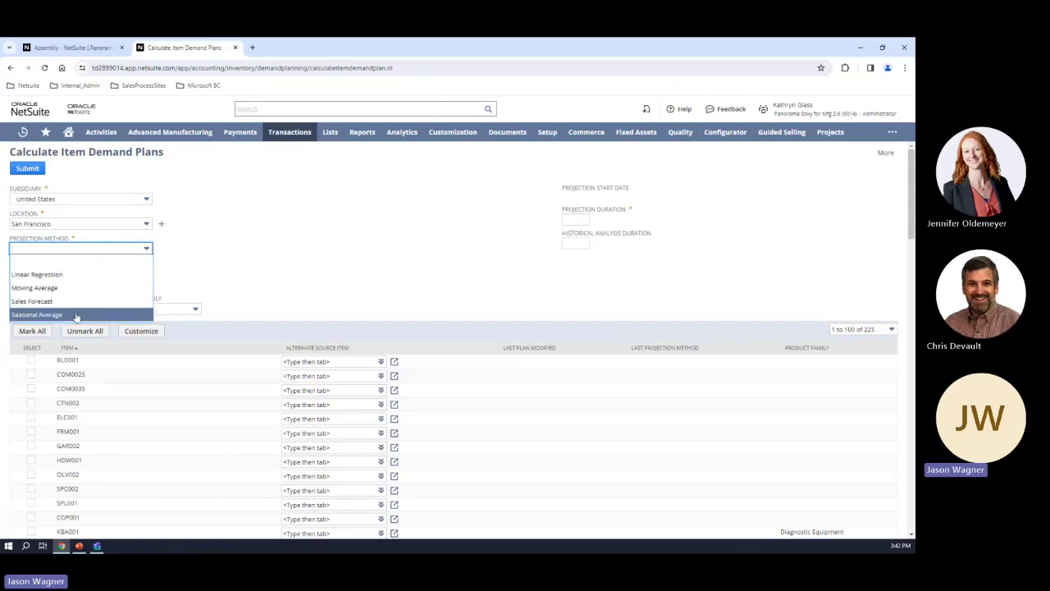
left_click(79, 288)
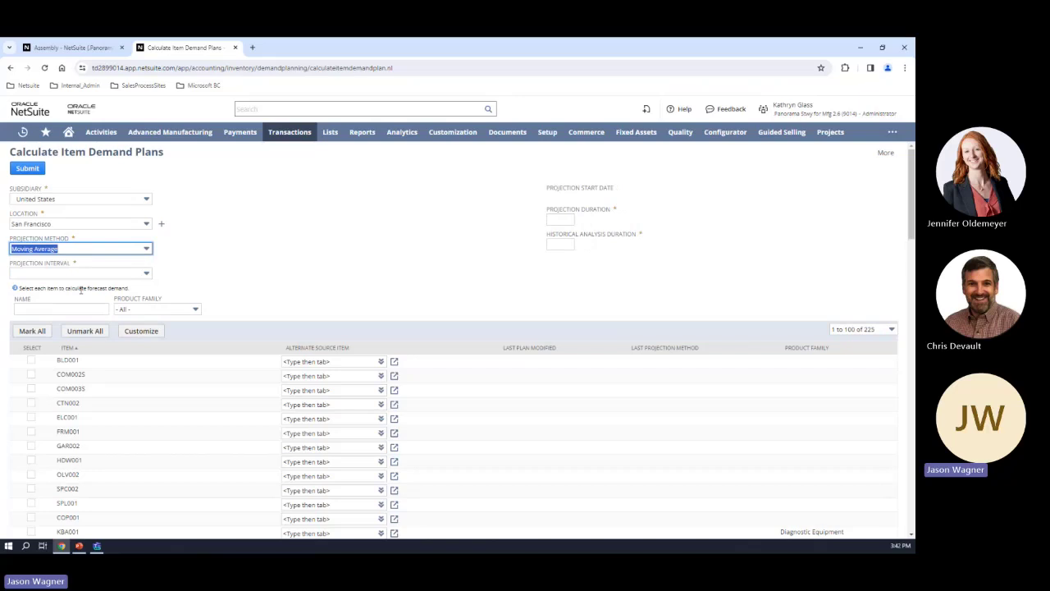
left_click(88, 274)
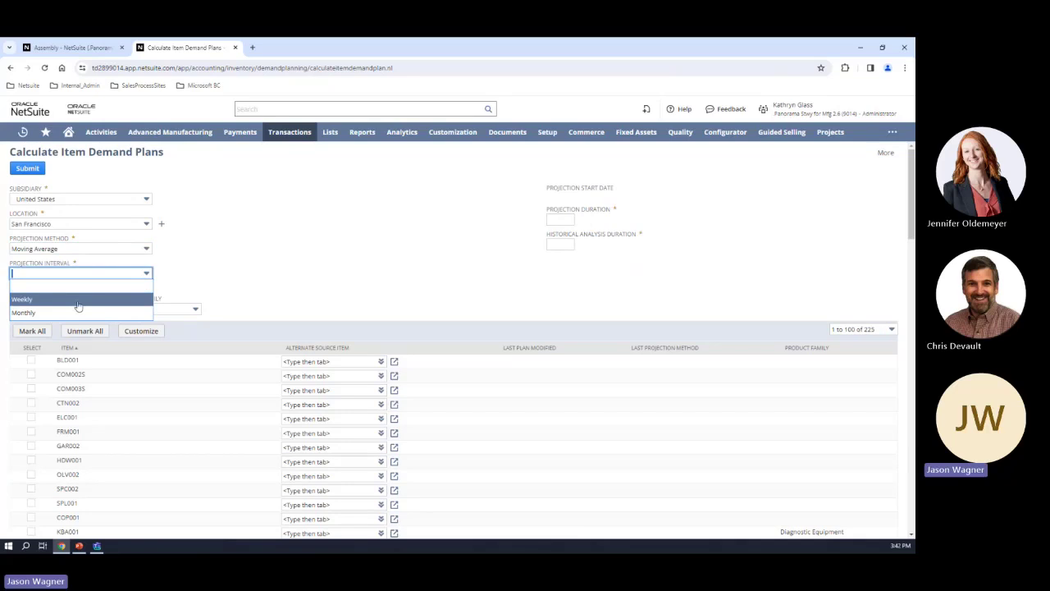
left_click(78, 306)
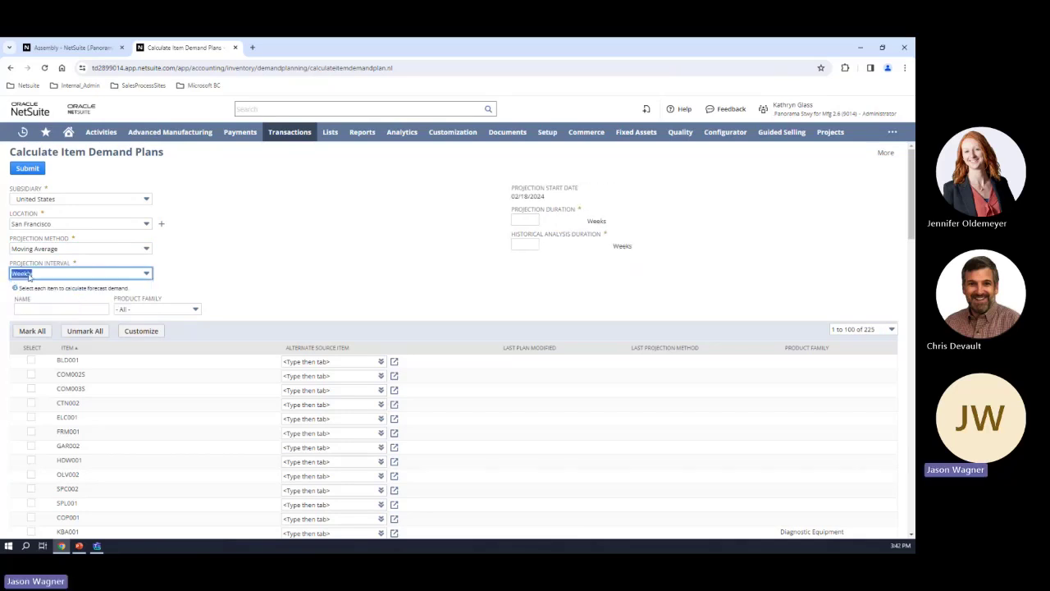
left_click(524, 220)
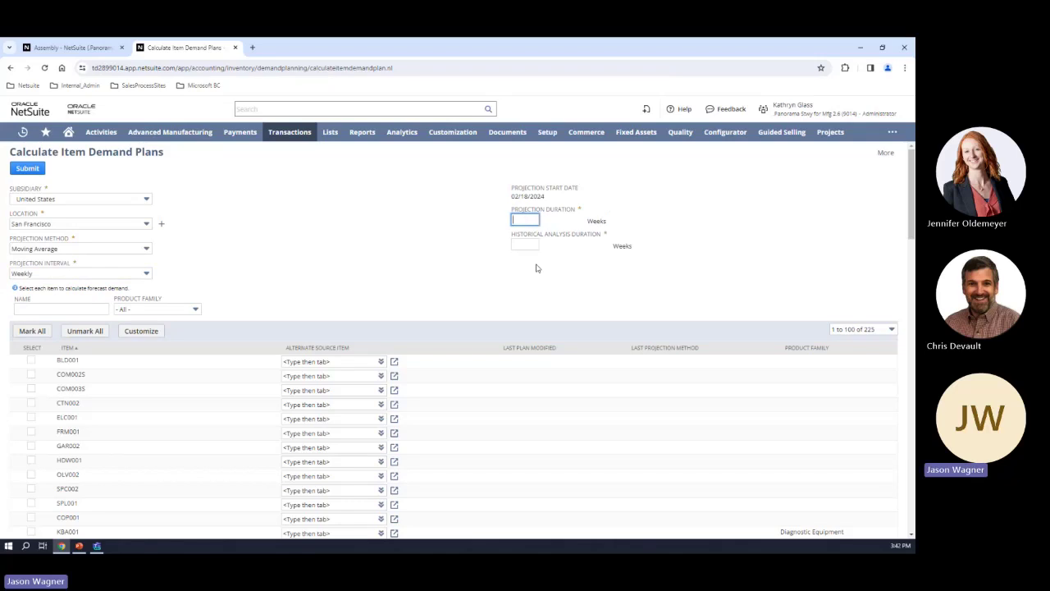
type("16")
key("Tab")
type("16")
key("shift+Tab")
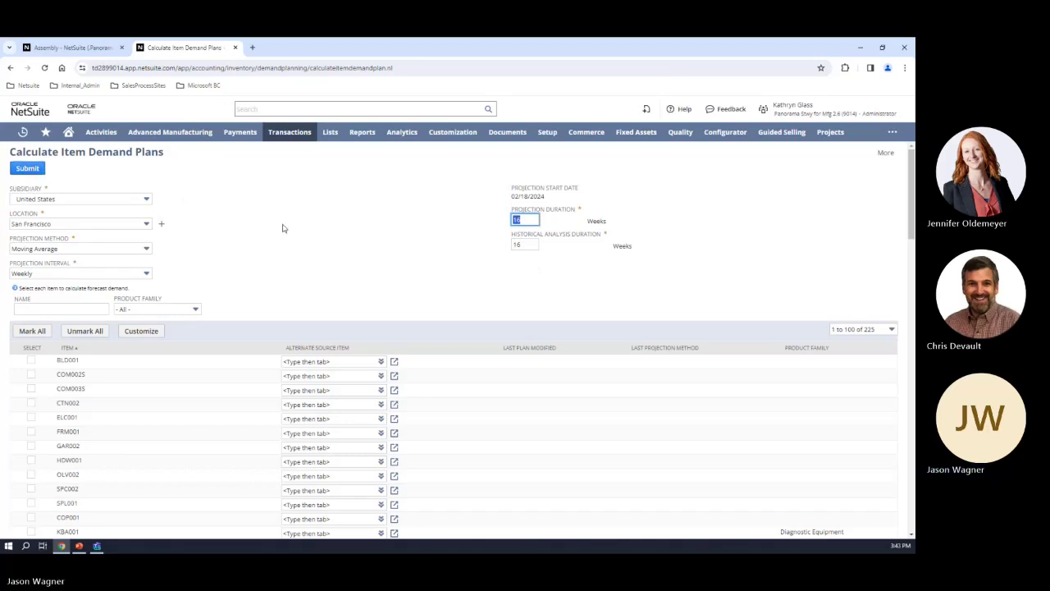
Step: Leave the demand calculation unsaved, open Supply Plan Definitions and view the Item 360 Plan results in the Planning Workbench
mouse_move(293, 141)
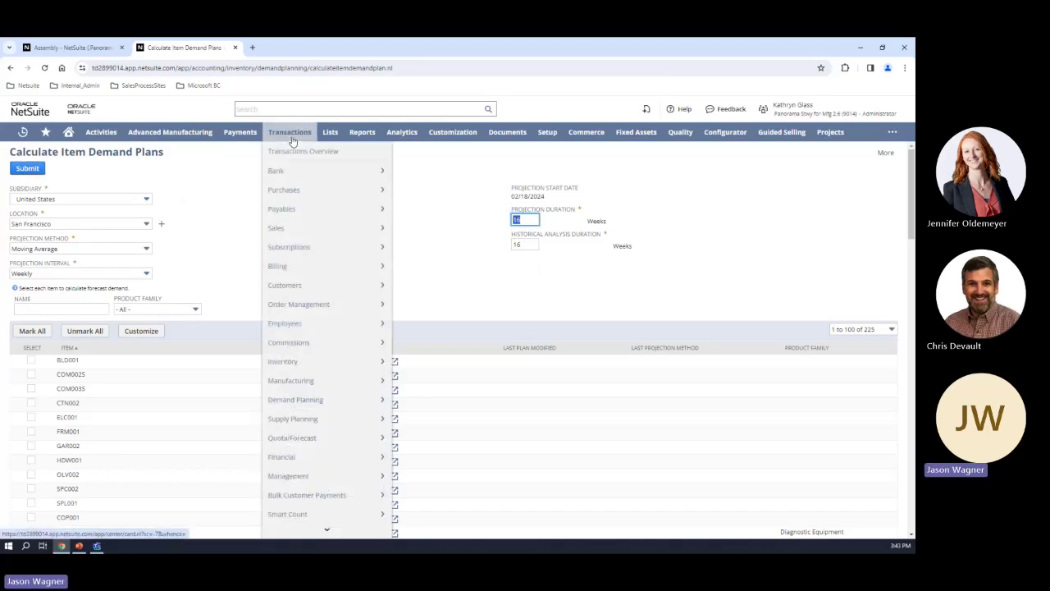
mouse_move(341, 399)
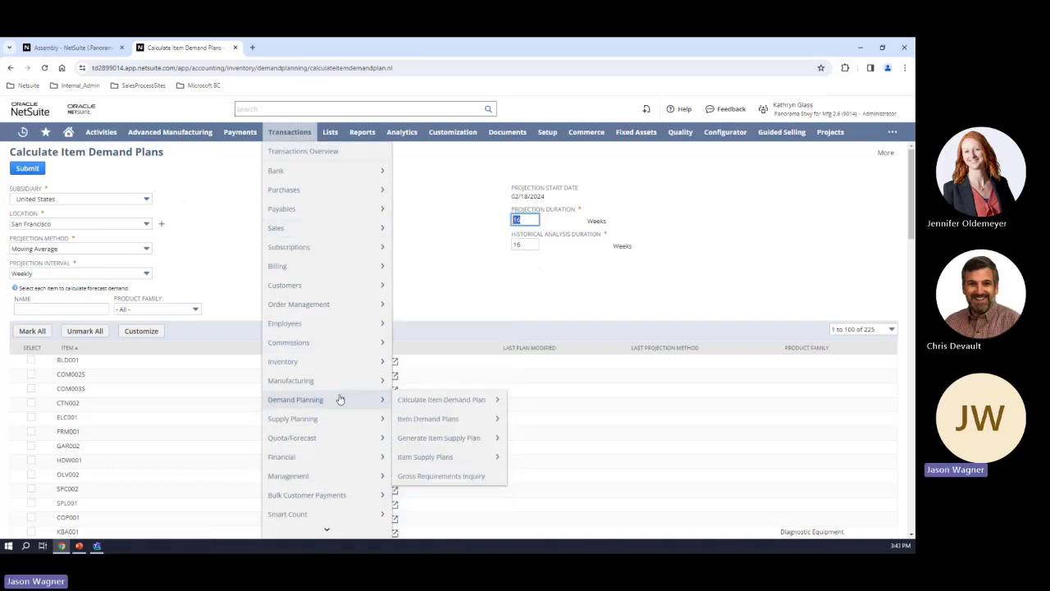
mouse_move(340, 420)
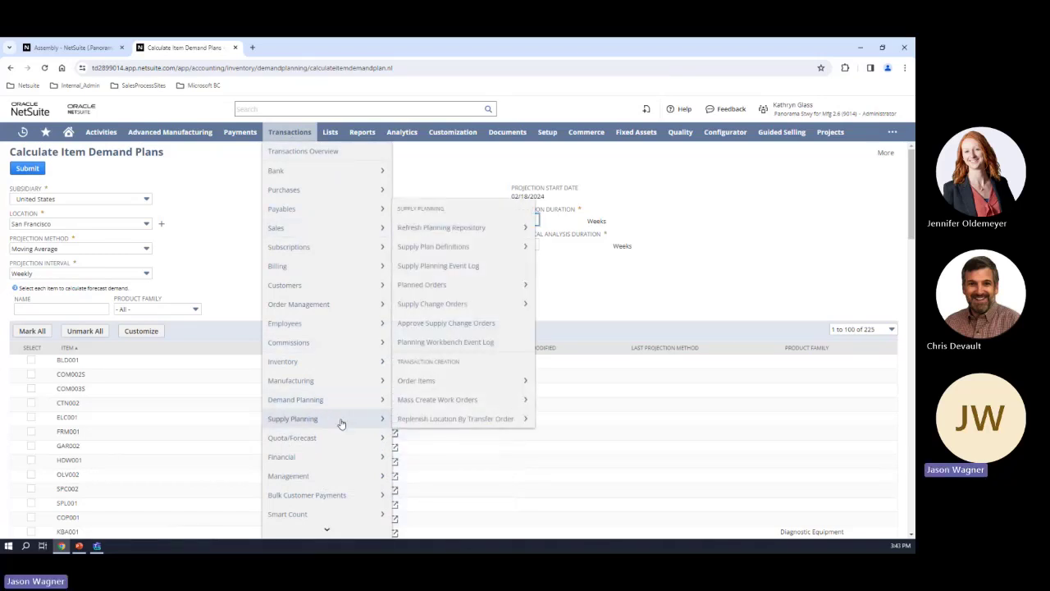
left_click(462, 248)
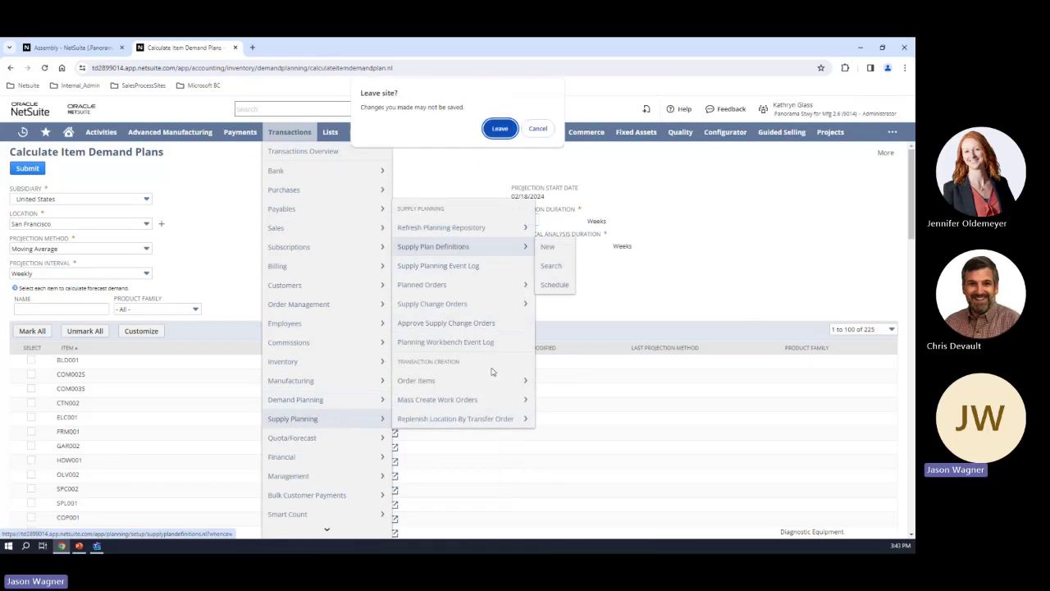
left_click(500, 132)
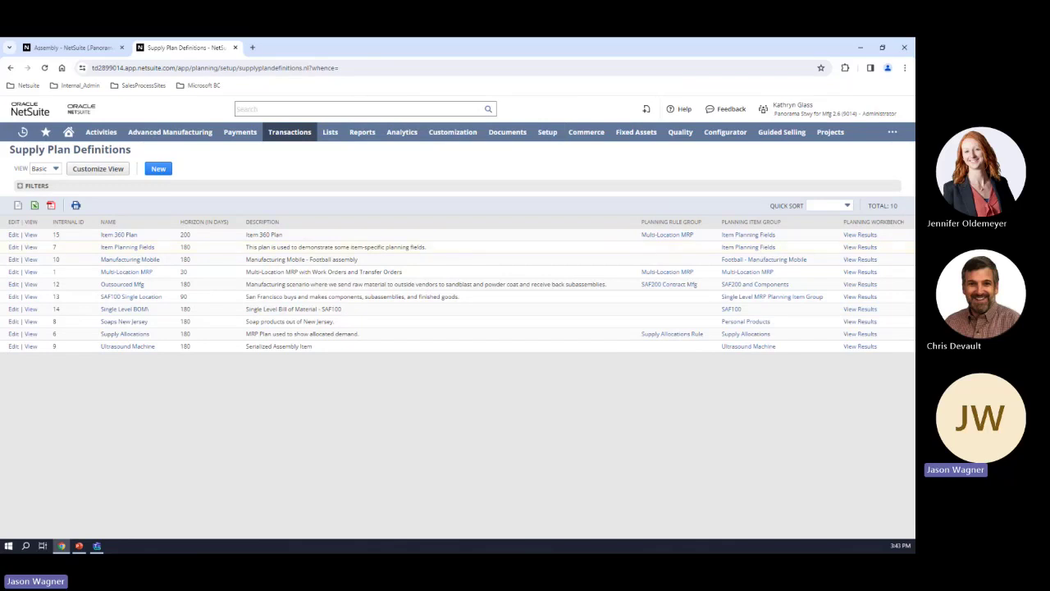
left_click(860, 235)
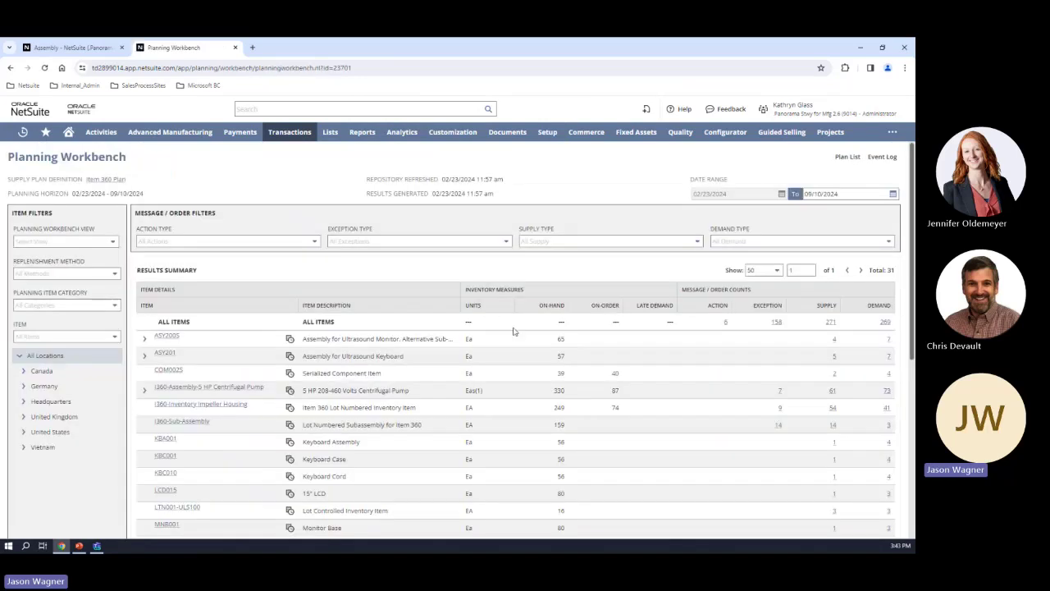
Step: Expand the ASY201 assembly in the results summary, examine the demand orders for KBA001 Keyboard Assembly, and return to the summary
scroll(603, 343, "down", 1)
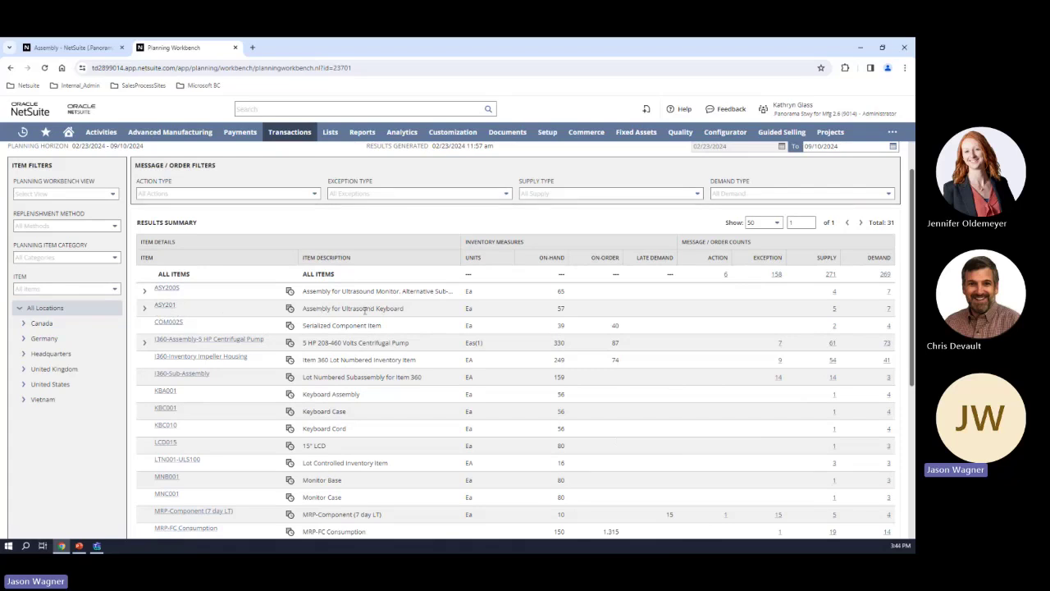
left_click_drag(358, 309, 394, 310)
left_click(143, 309)
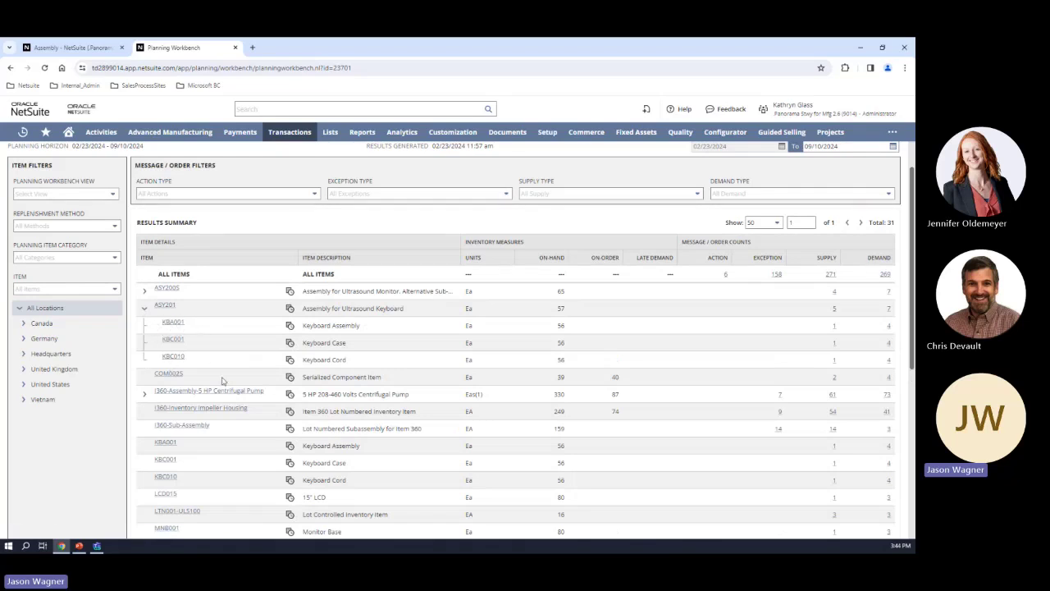
left_click_drag(305, 328, 347, 359)
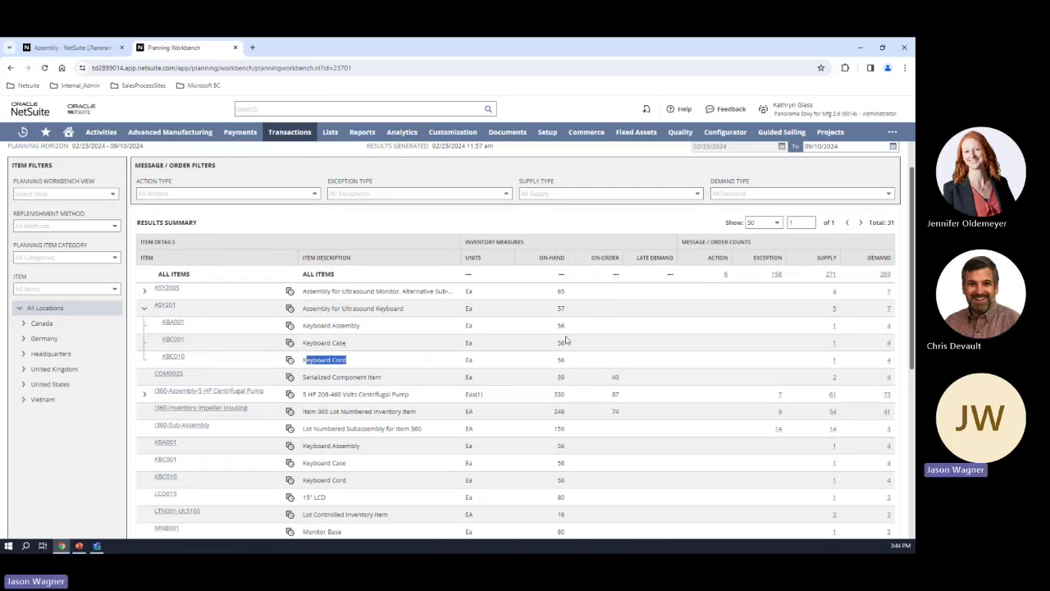
left_click(891, 330)
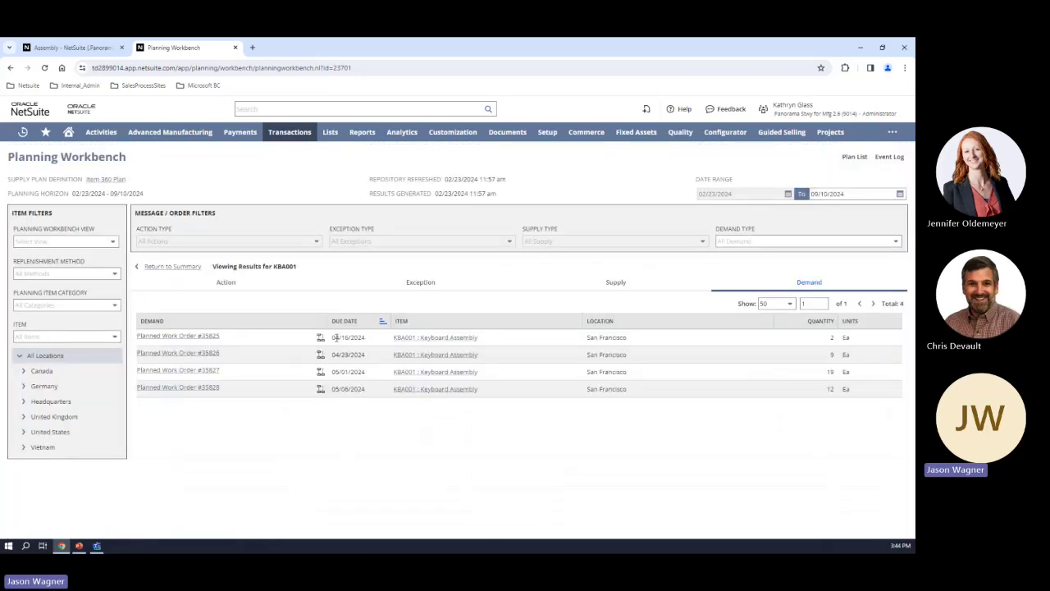
left_click_drag(332, 337, 356, 391)
left_click(172, 266)
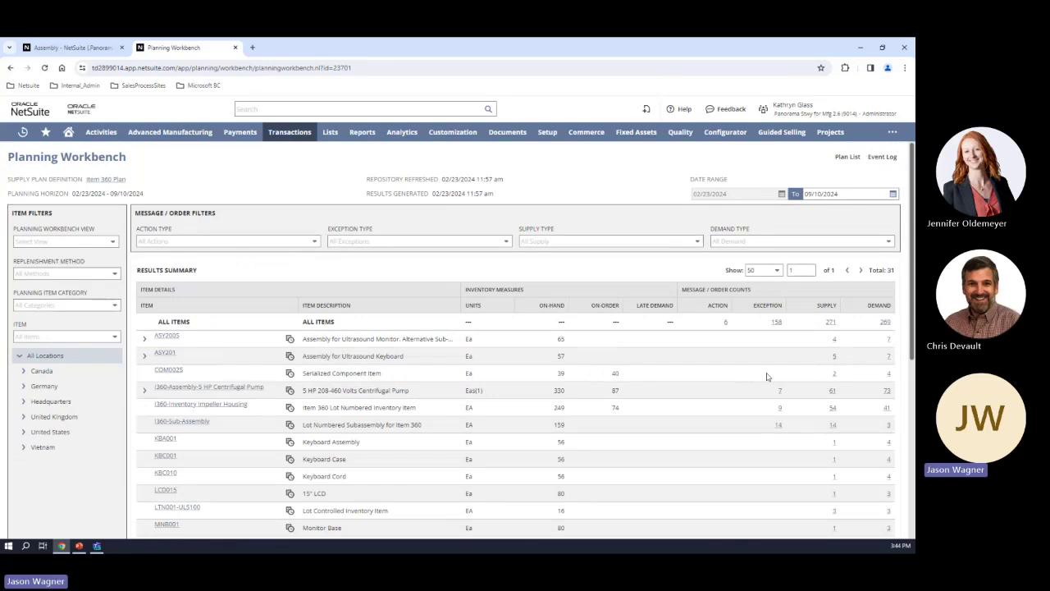
Step: Expand ASY201 again, view the supply results for the KBC001 Keyboard Case, and return to the summary
left_click(143, 356)
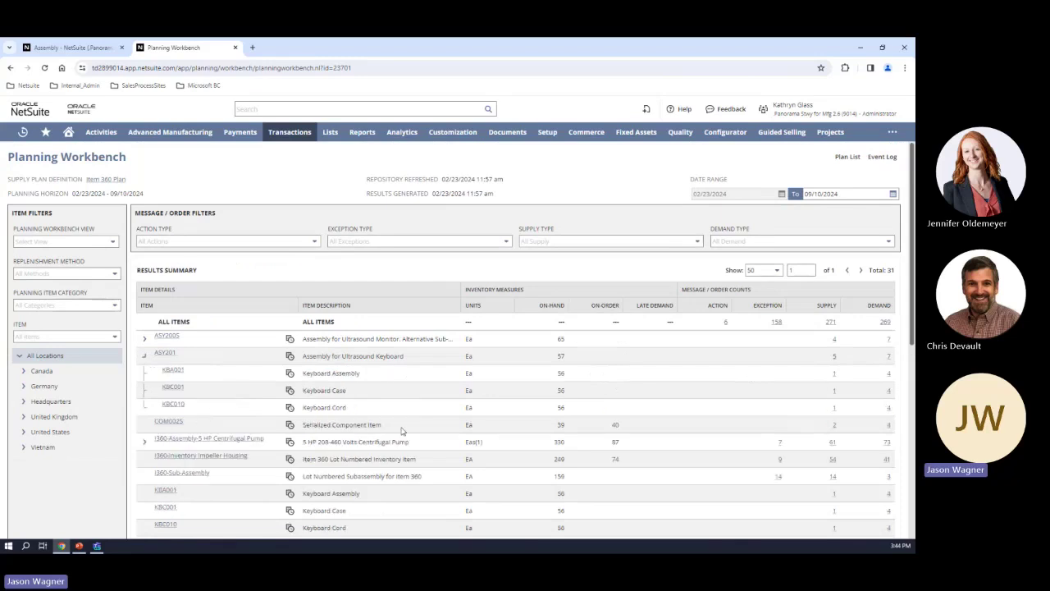
left_click(835, 391)
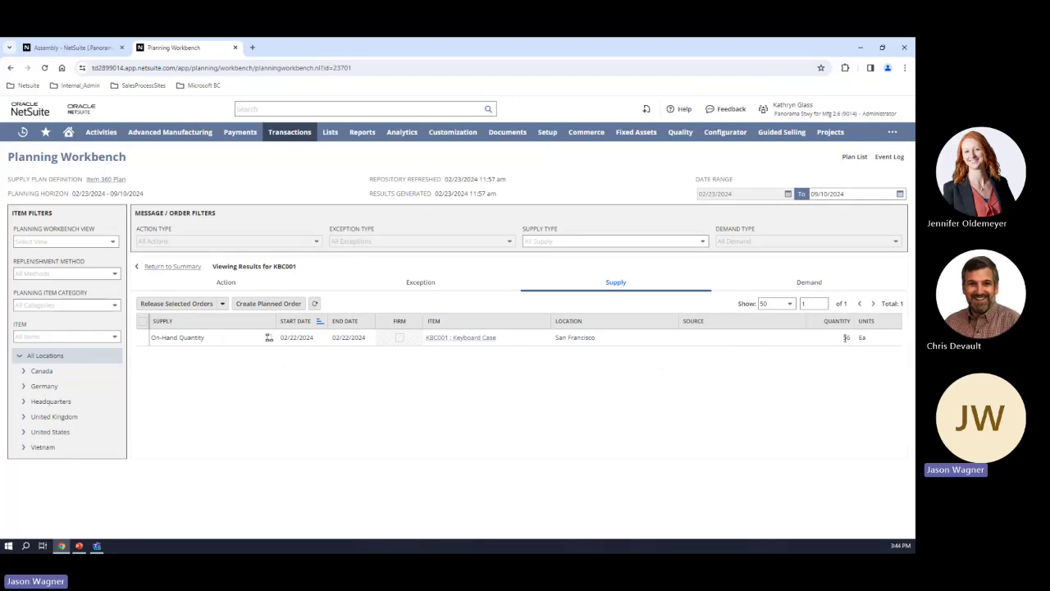
left_click(137, 267)
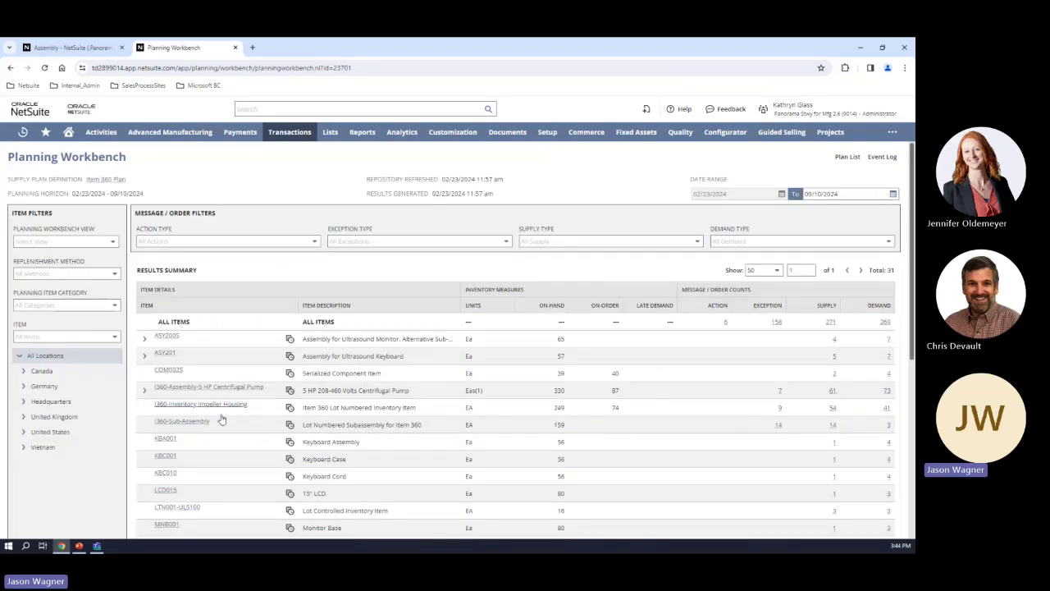
Step: Under I360-Assembly-5 HP Centrifugal Pump, view the I360-Sub-Assembly supply, select both San Francisco planned work orders, and return to the summary without releasing them
left_click(143, 394)
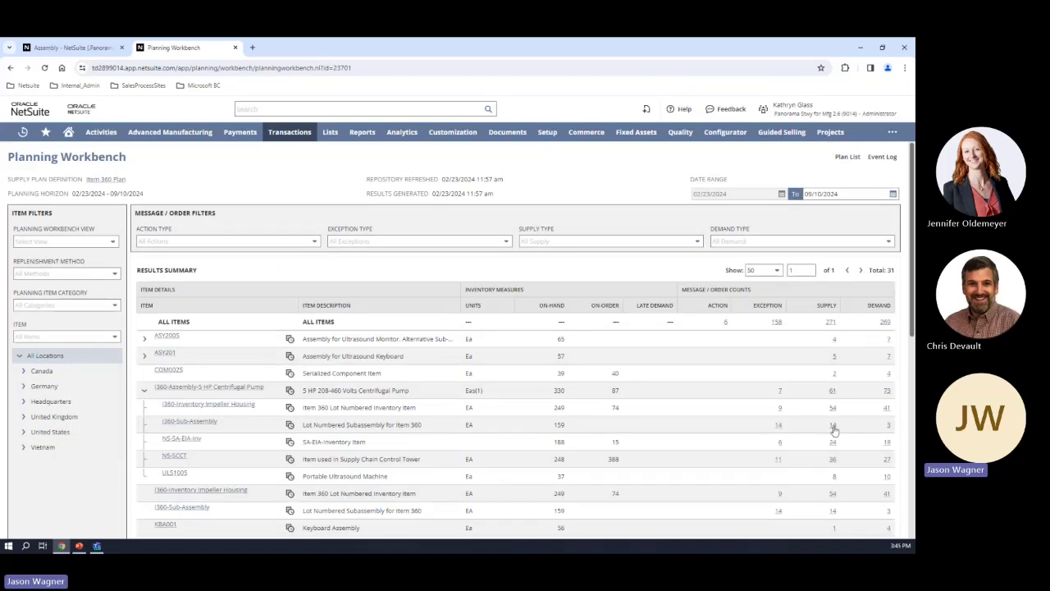
left_click(833, 427)
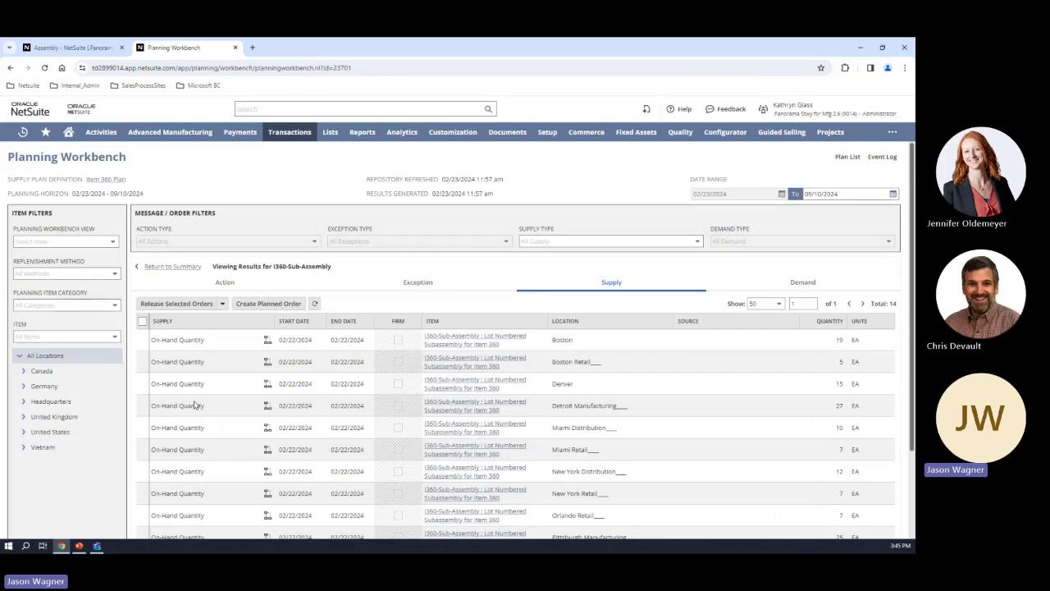
scroll(194, 404, "down", 2)
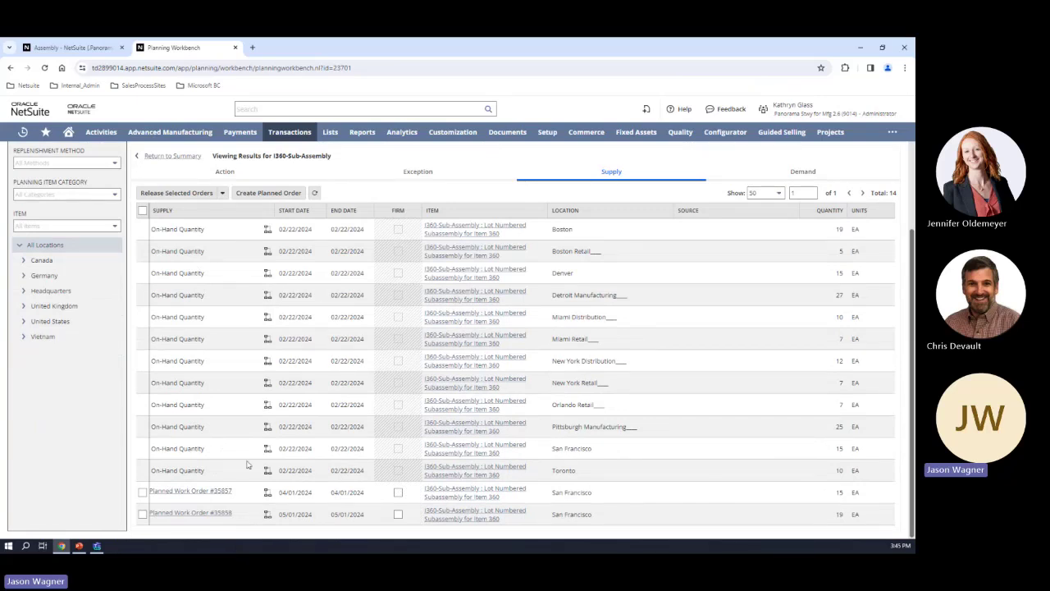
left_click(142, 493)
left_click(142, 515)
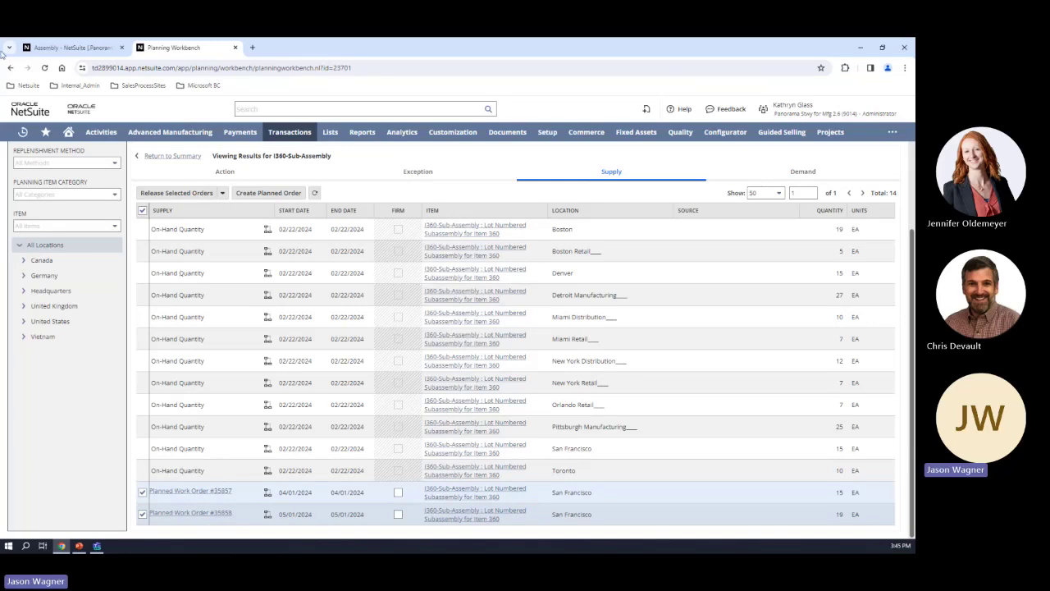
left_click(159, 158)
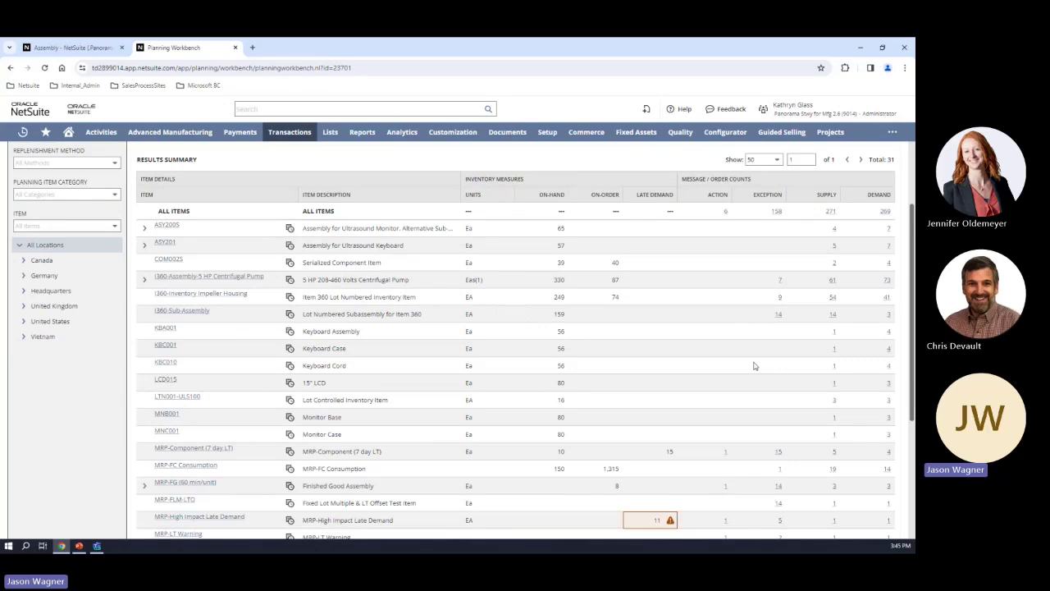
Step: Close the Planning Workbench, switch to PowerPoint, and start the slide show from the current NetSuite WMS slide
scroll(698, 378, "down", 3)
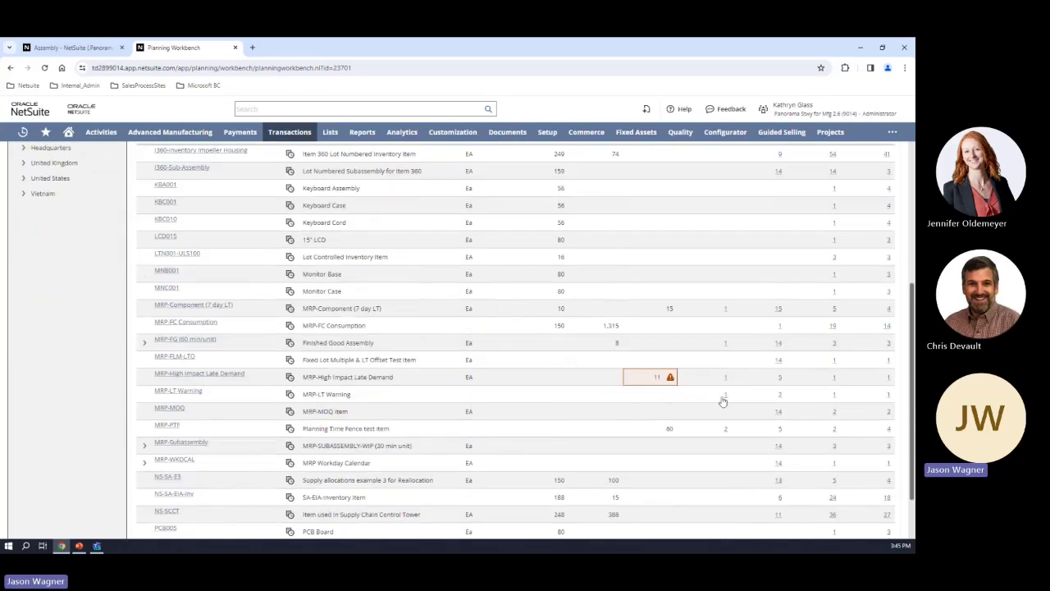
scroll(814, 400, "up", 5)
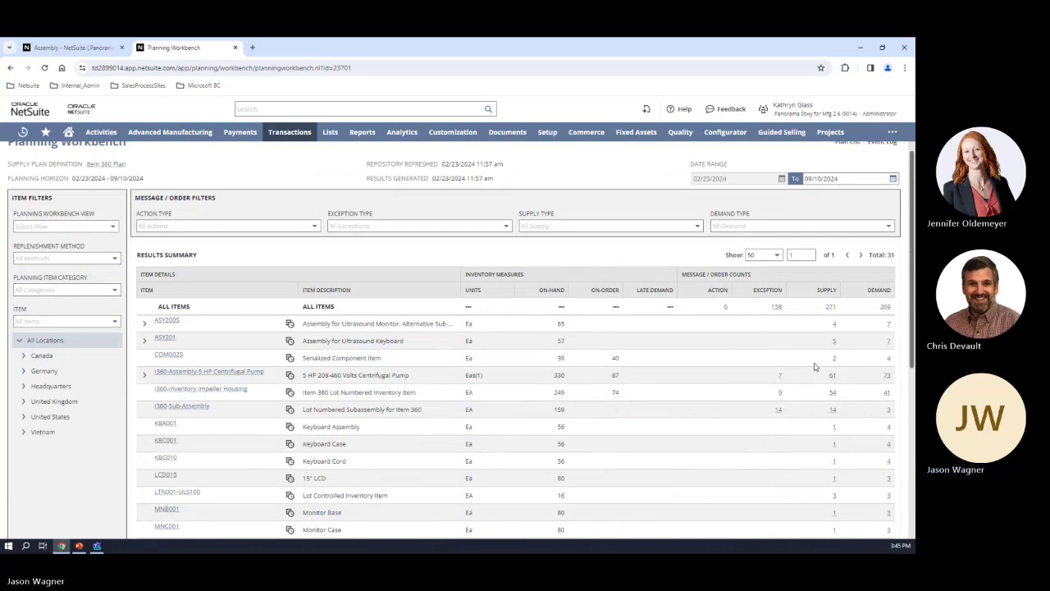
left_click(236, 48)
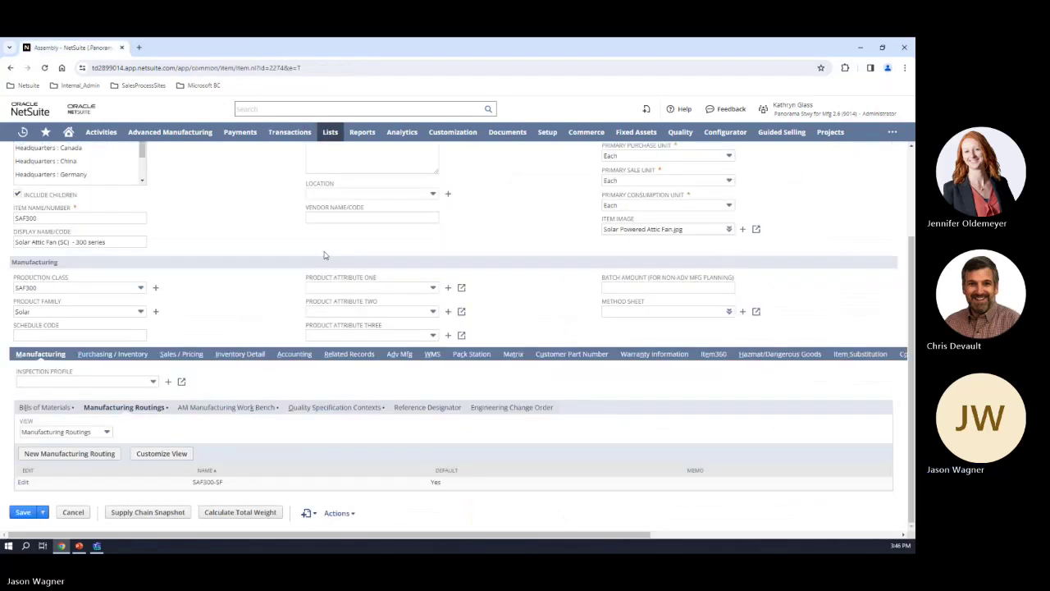
left_click(79, 545)
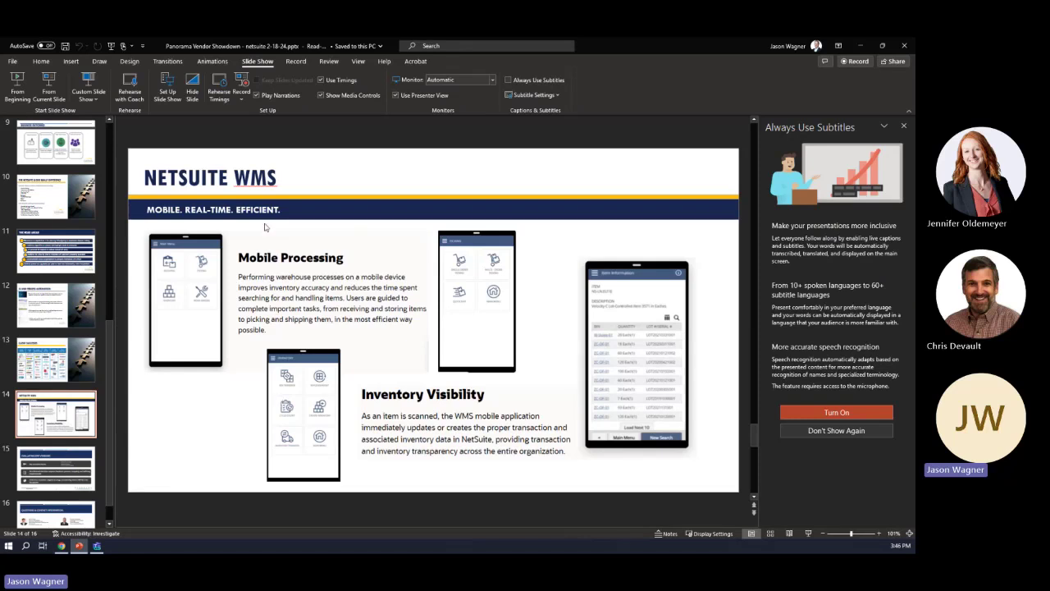
left_click(50, 97)
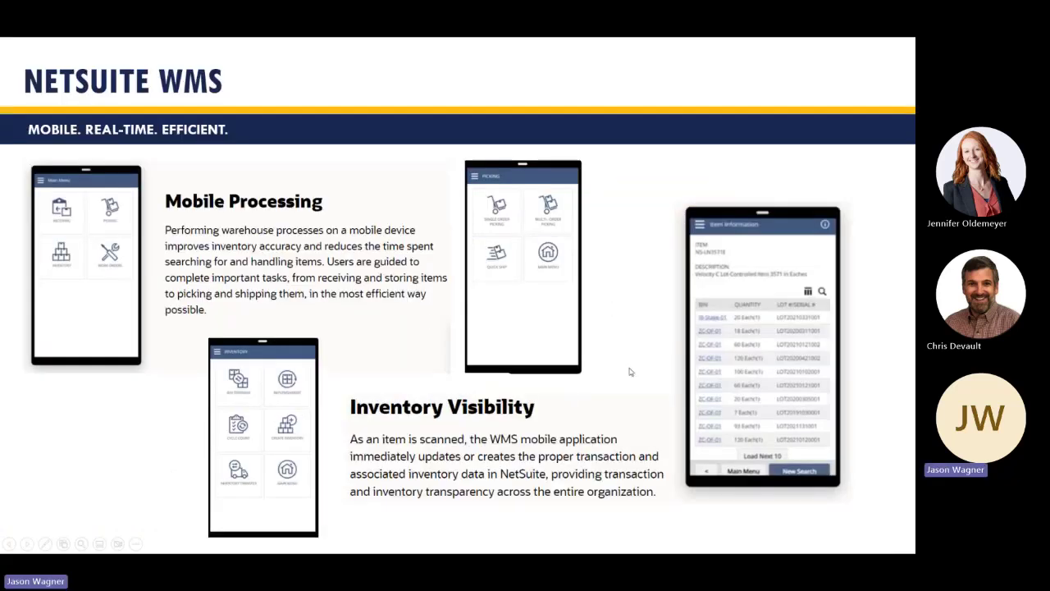